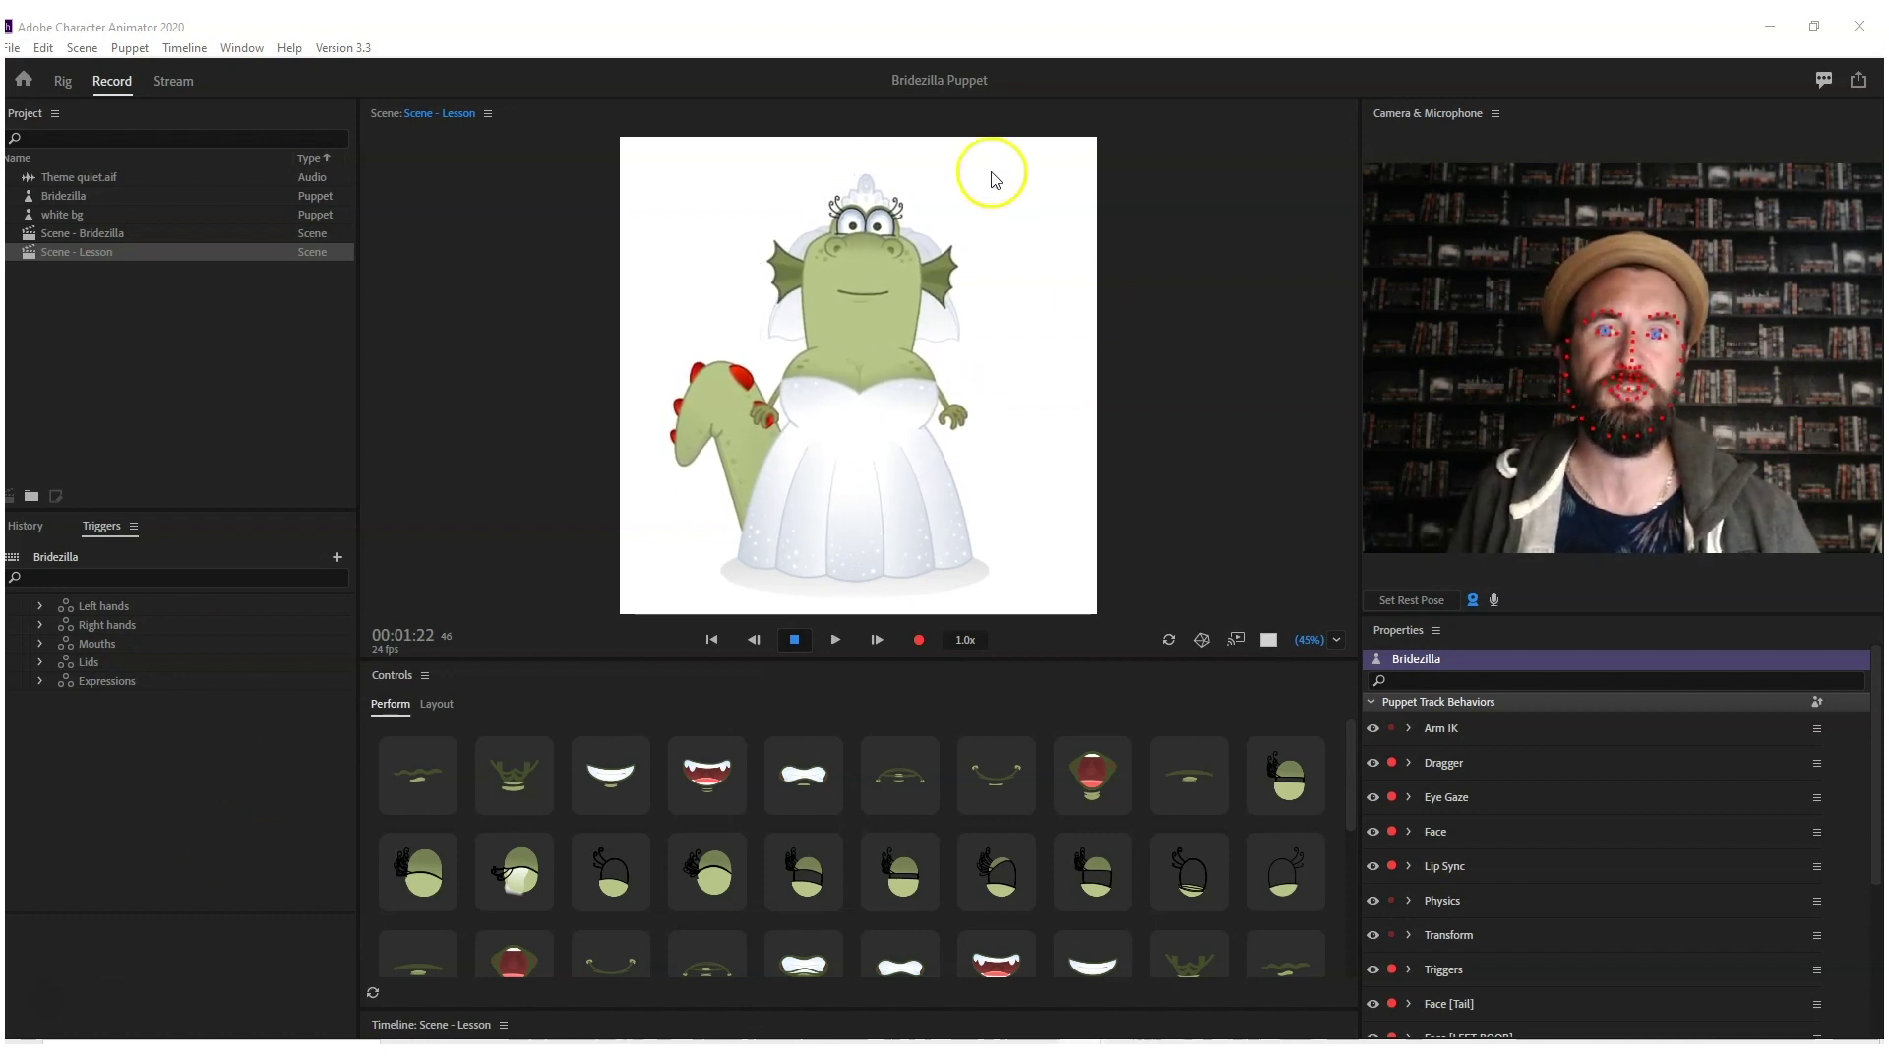
# - Tug the bride's hand, then preview each mouth: wavy, w-shaped, toothy, grimace, smiles, O-shape and frown
pyautogui.moveTo(762, 414); pyautogui.dragTo(747, 413)
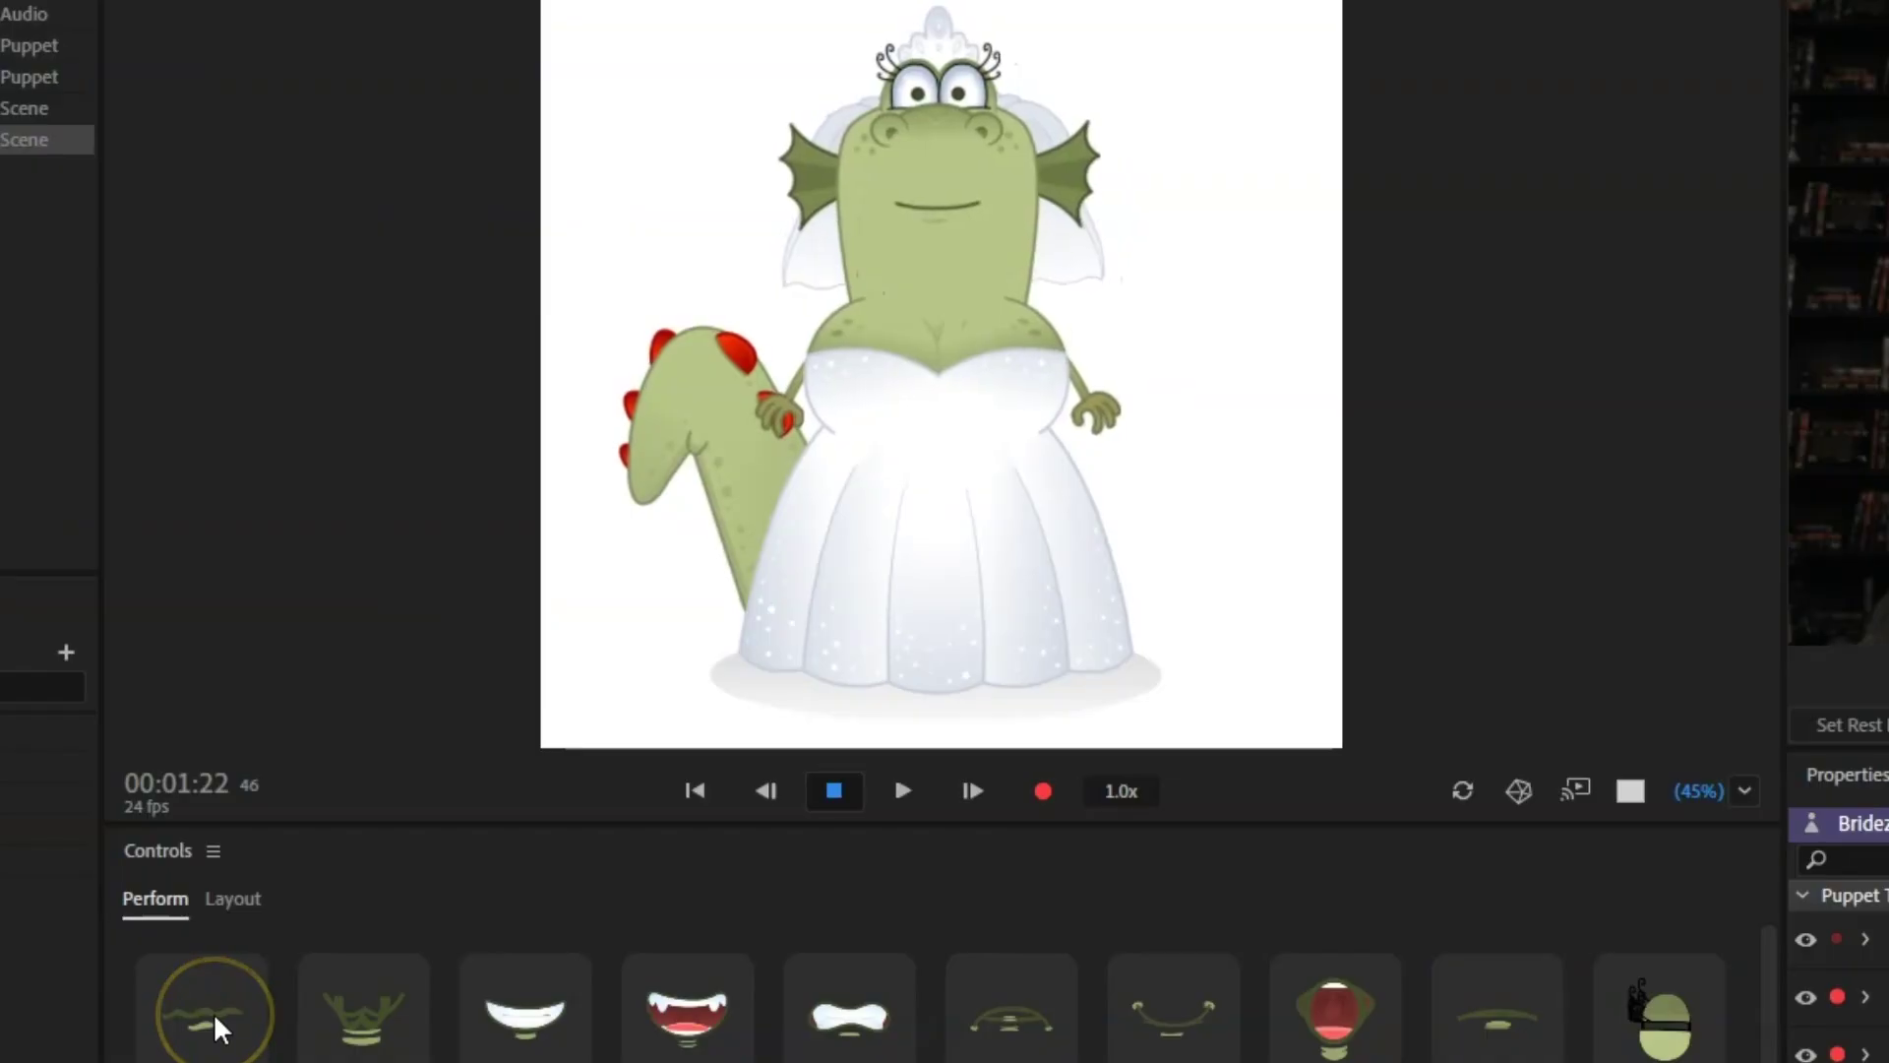
pyautogui.click(425, 771)
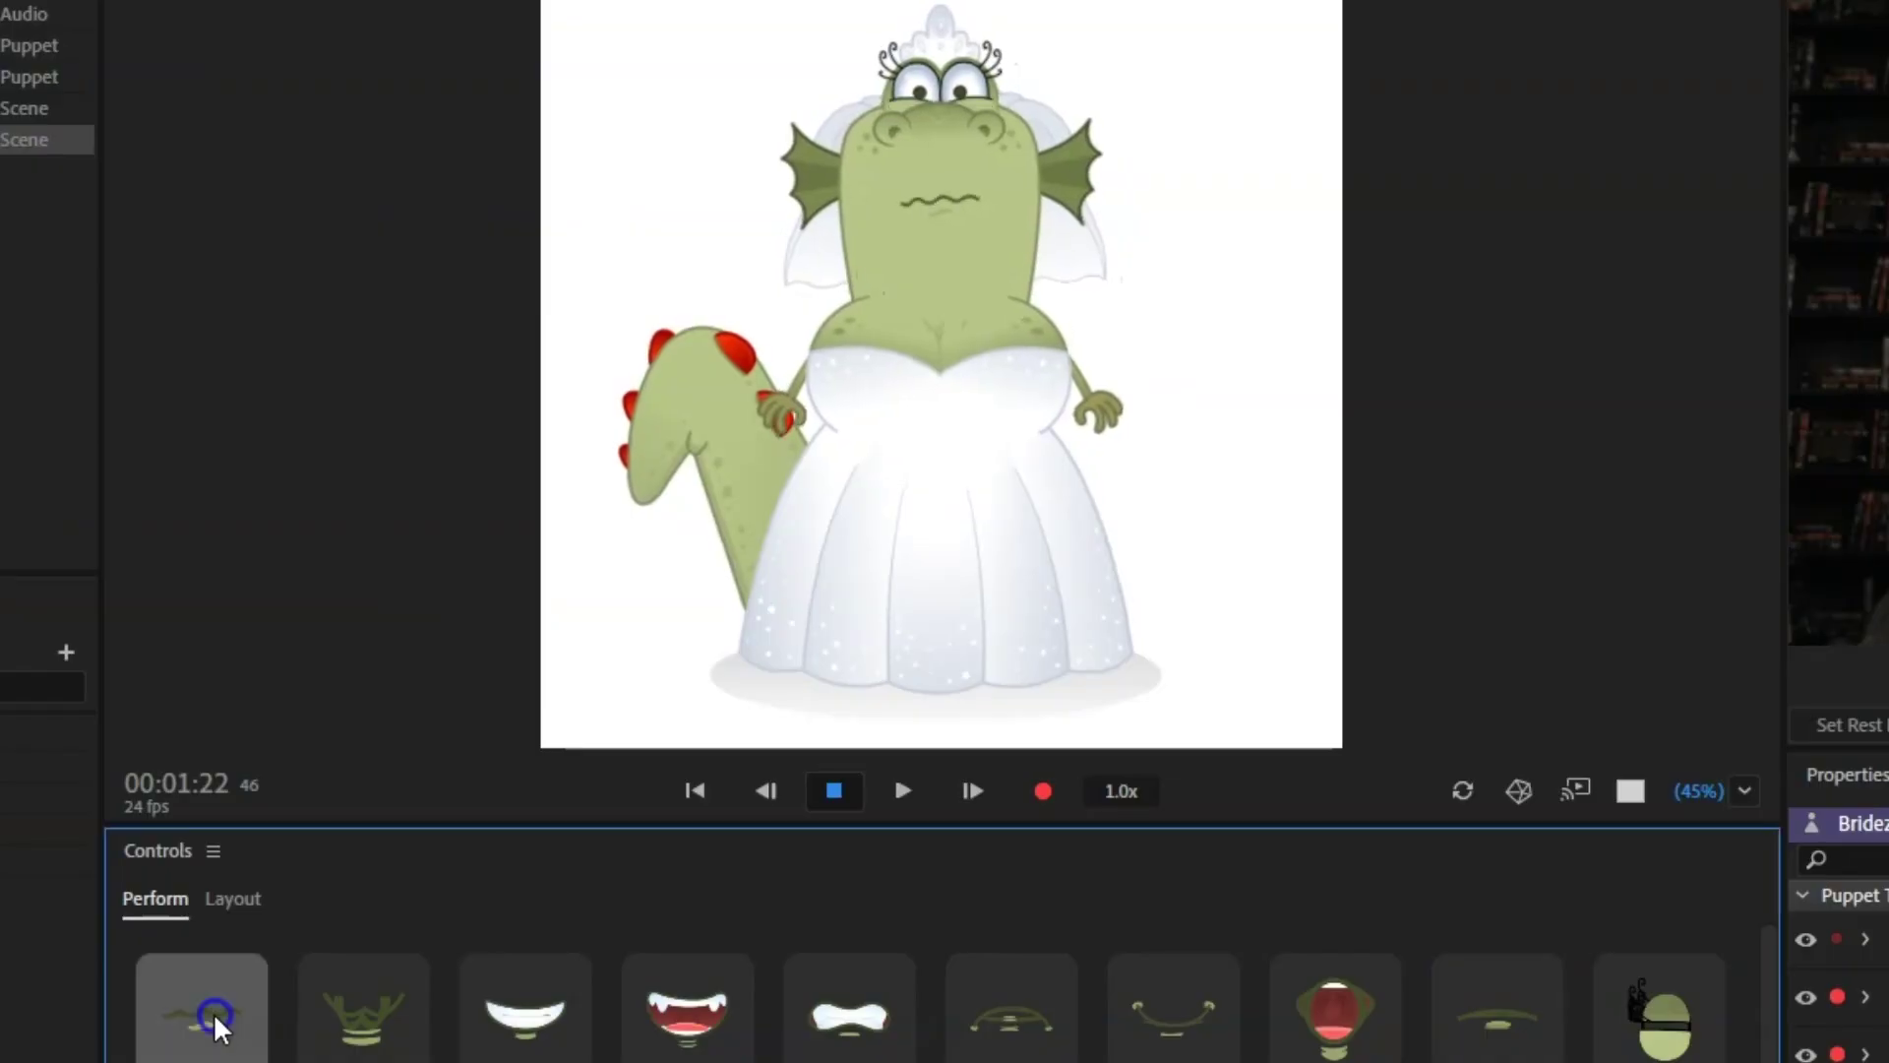
pyautogui.click(368, 1015)
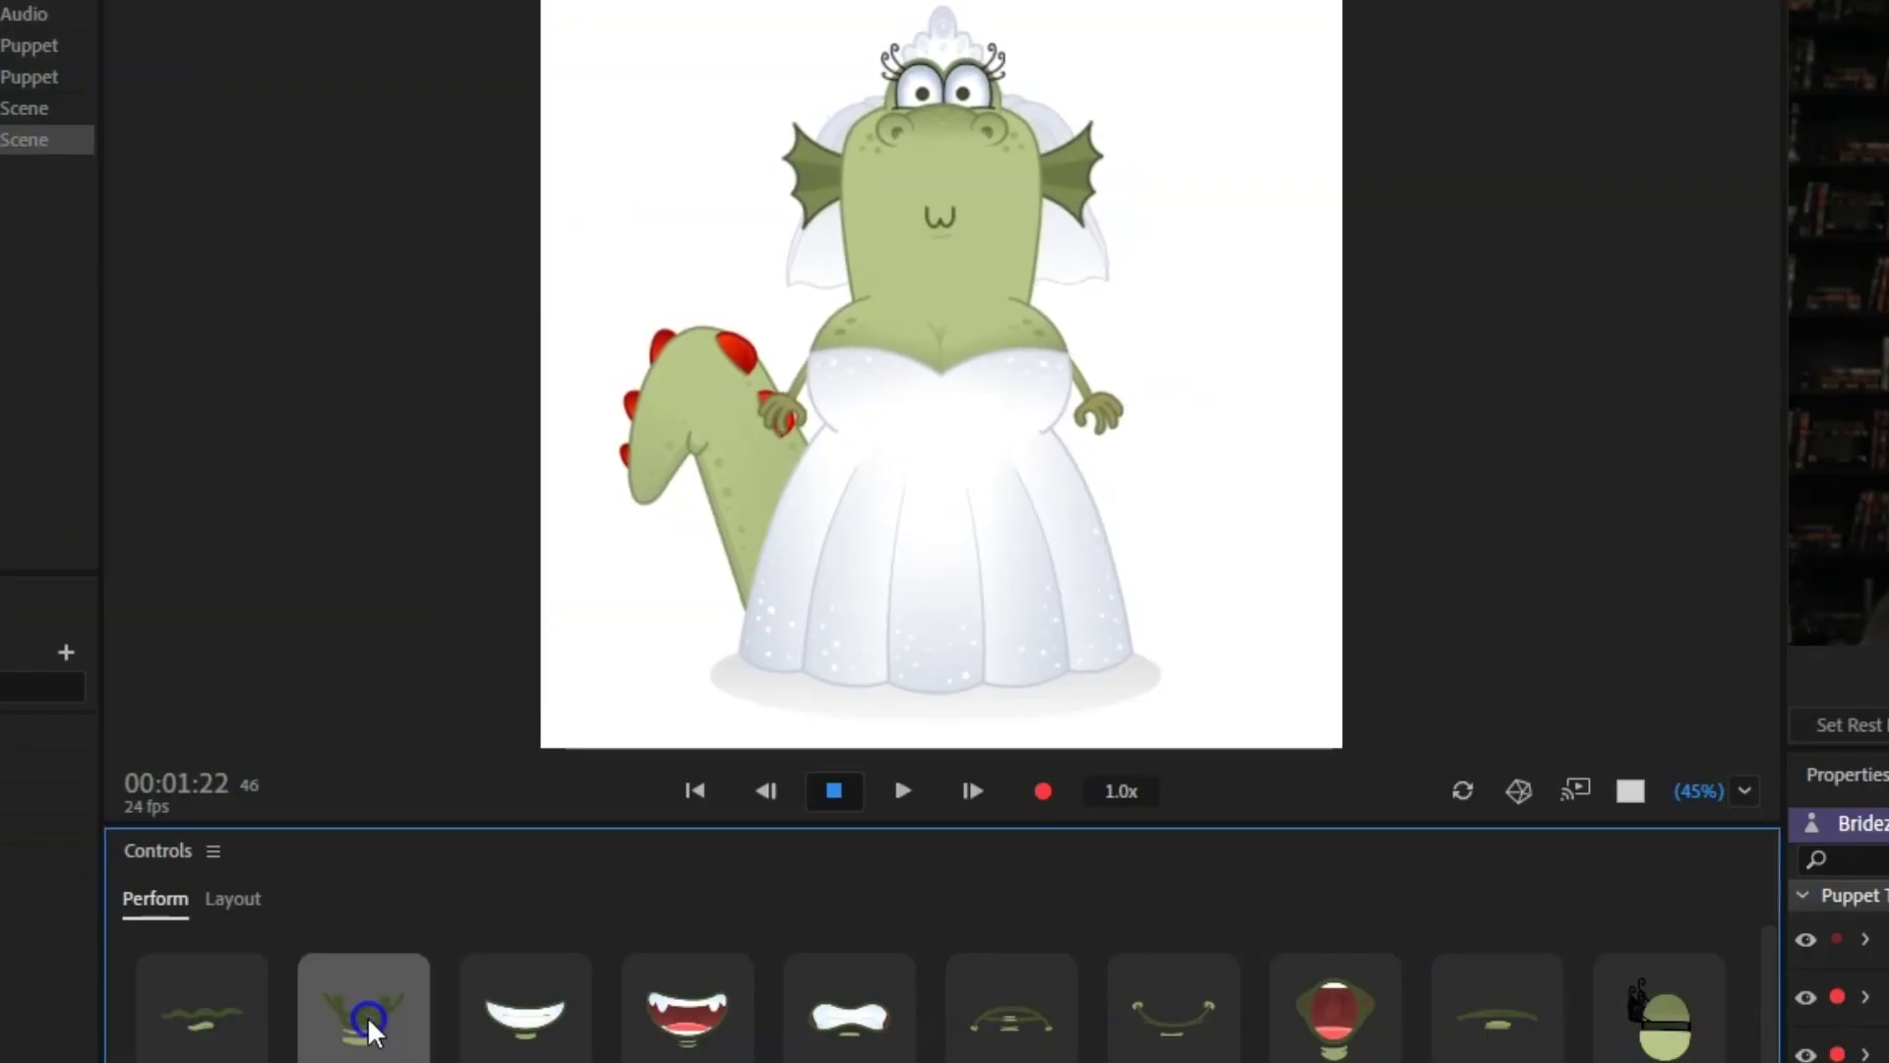
pyautogui.click(529, 1019)
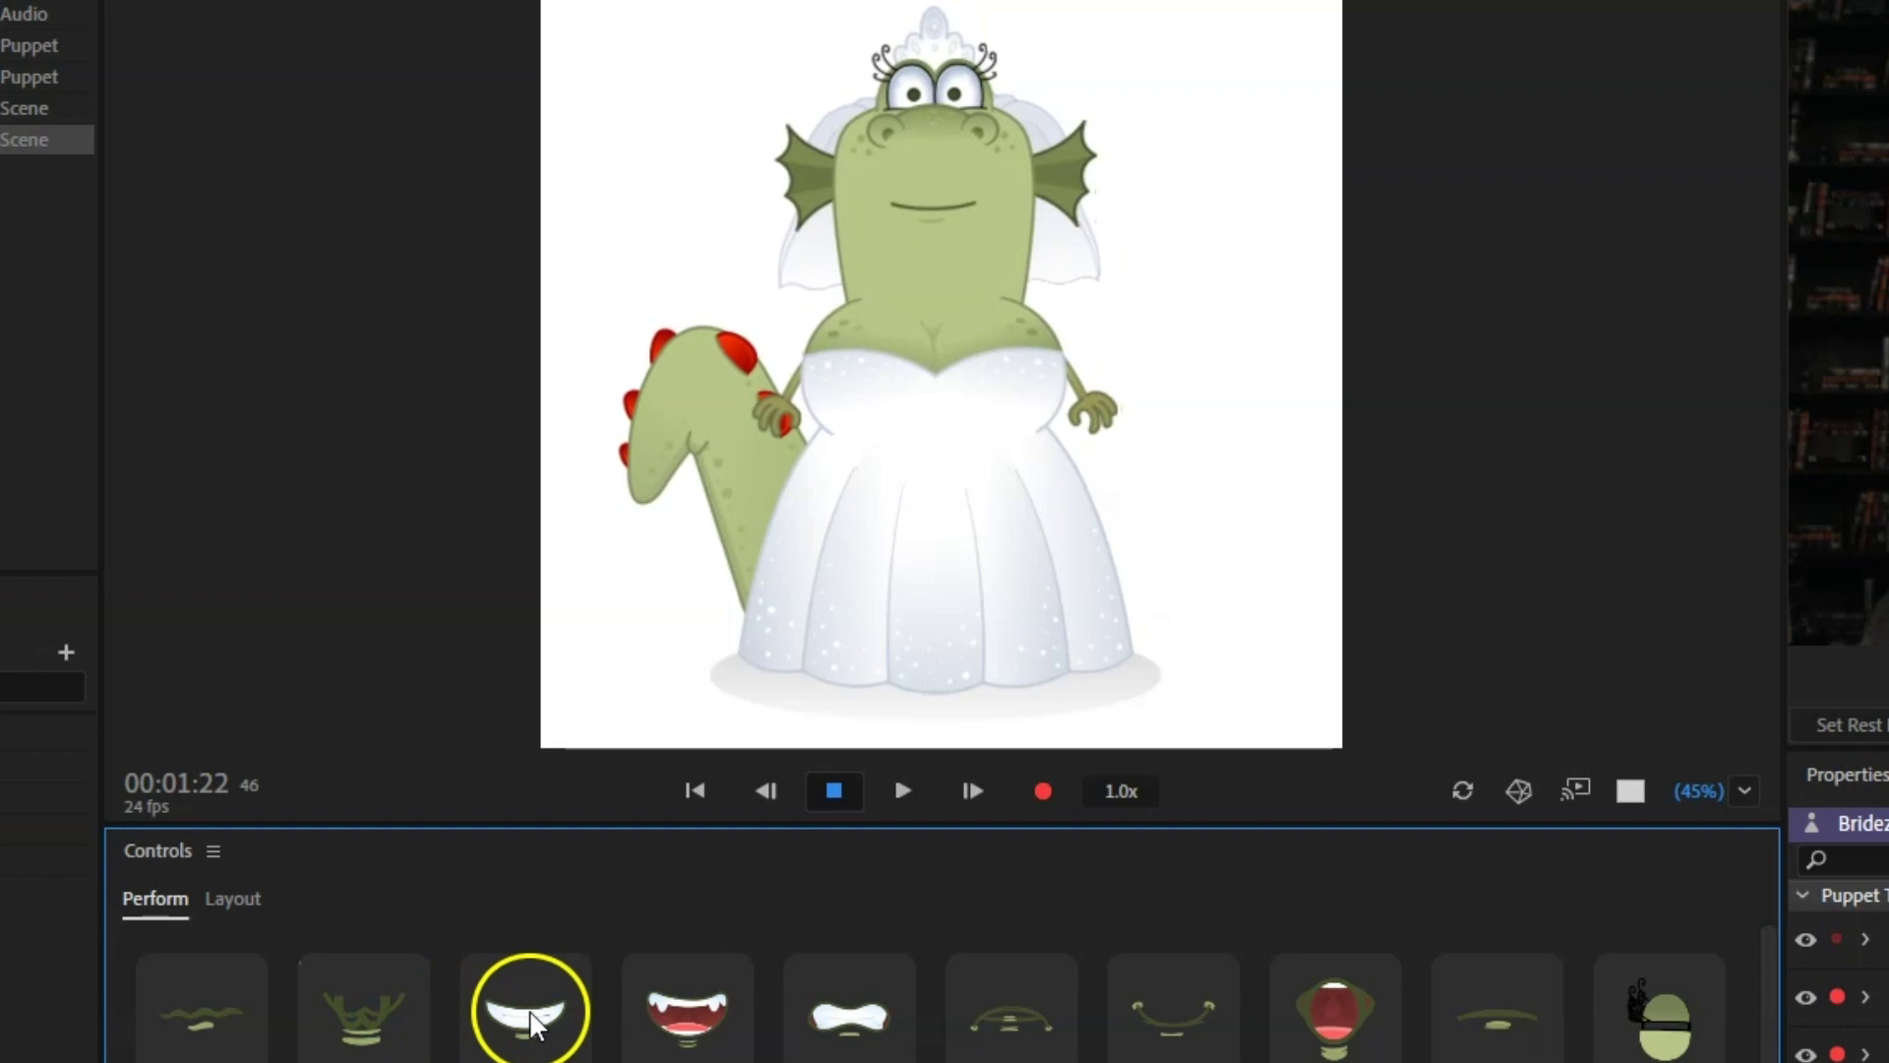
pyautogui.click(689, 1013)
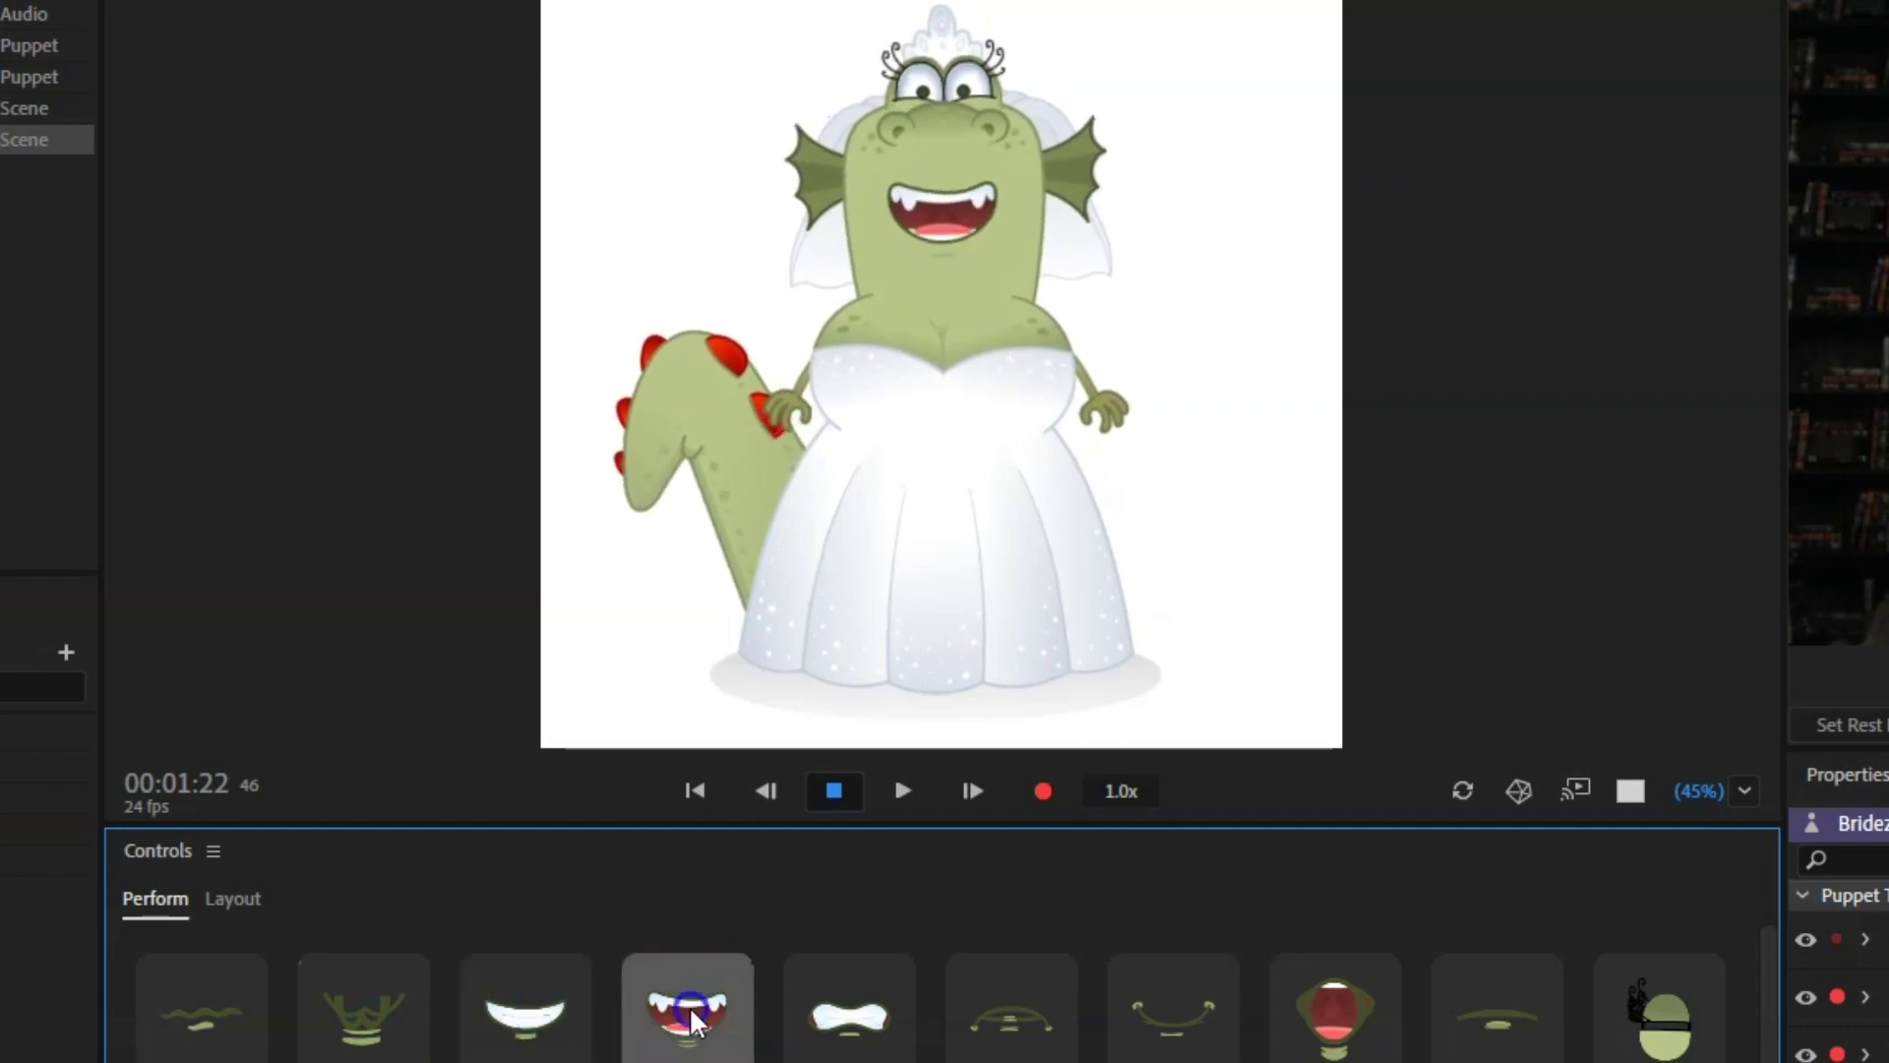
pyautogui.click(843, 1006)
pyautogui.click(1002, 1012)
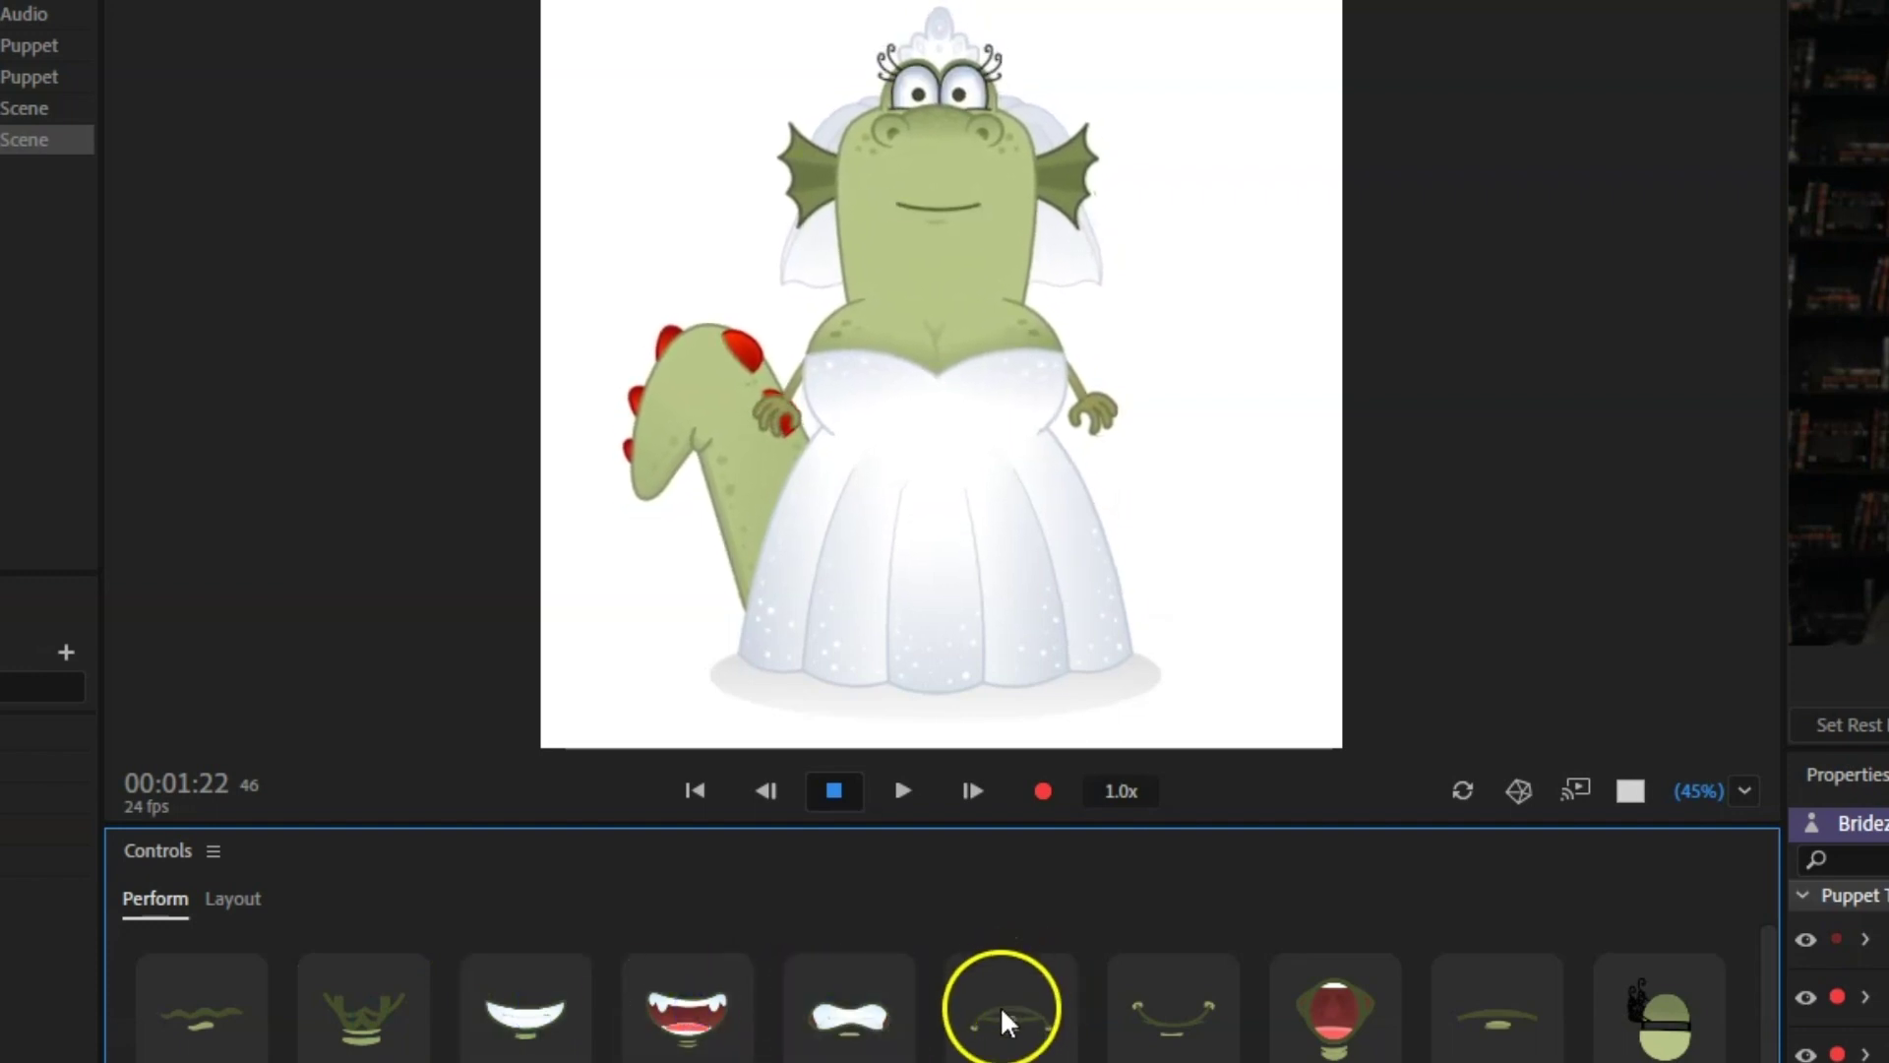
pyautogui.click(1173, 1024)
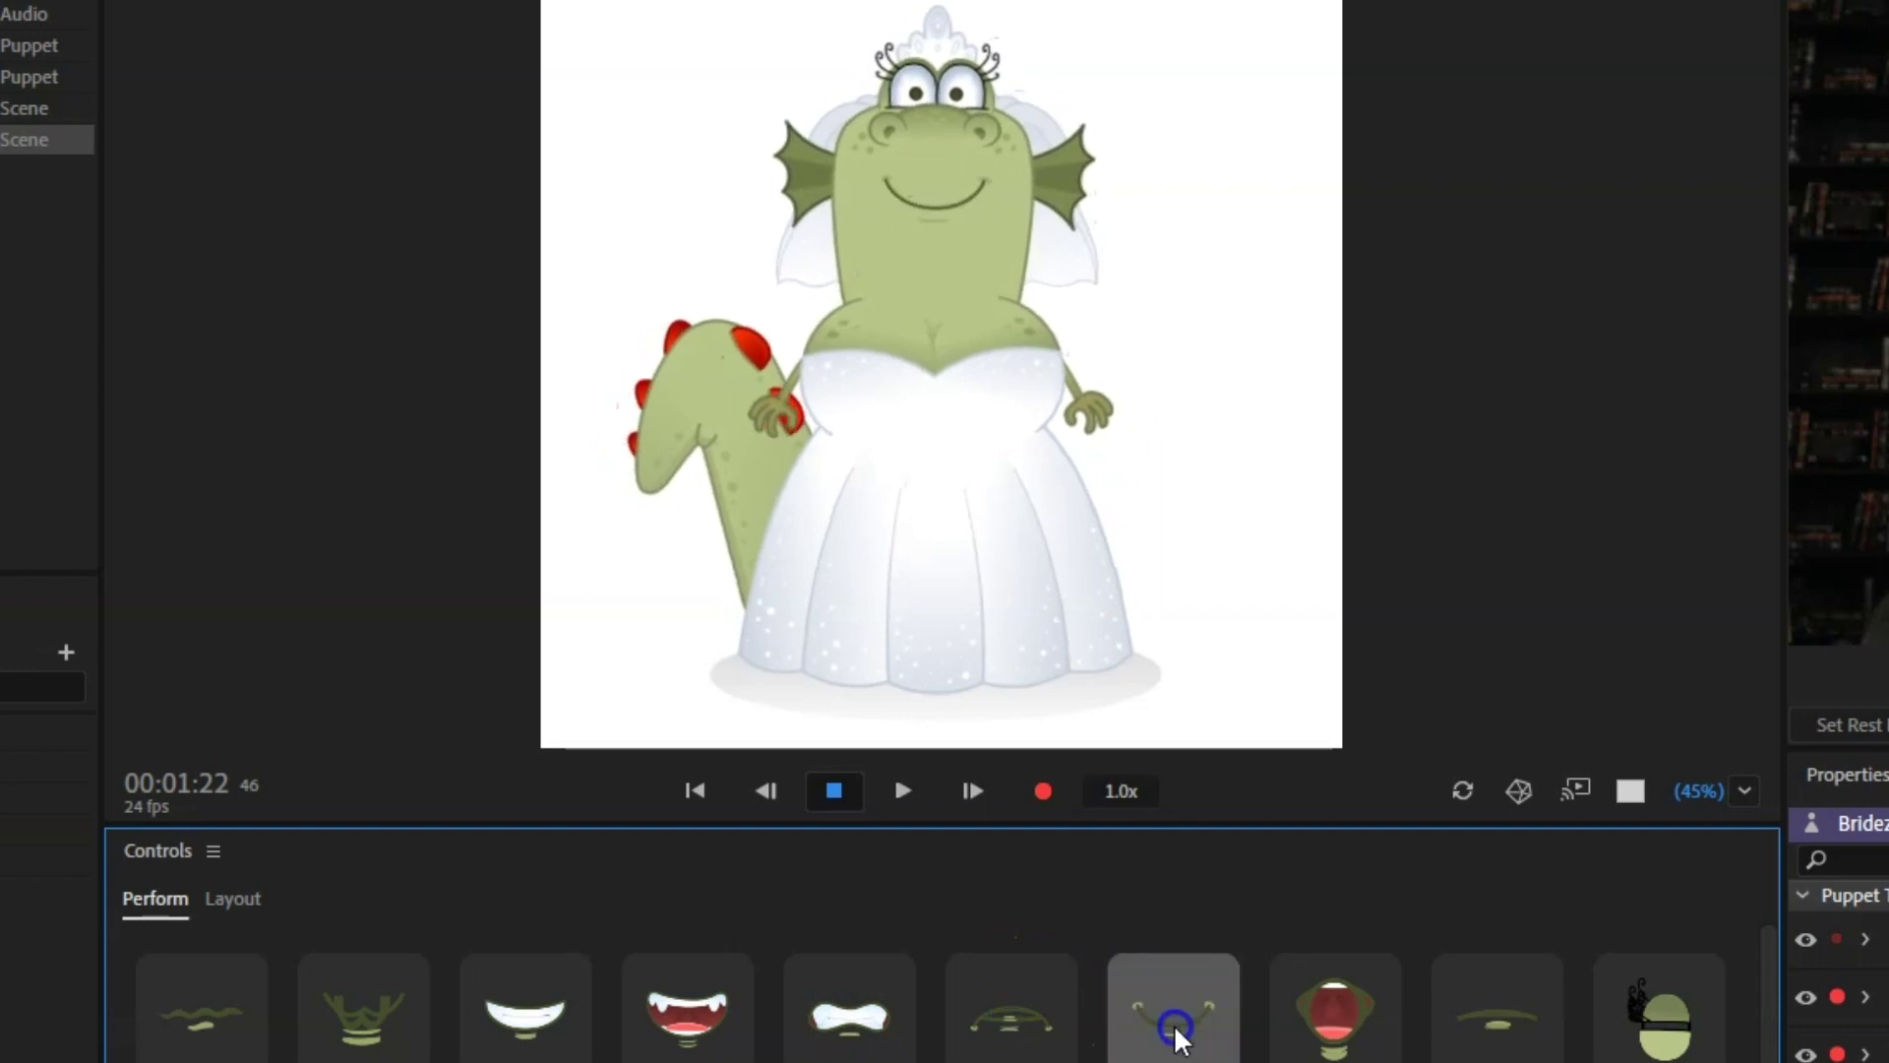
pyautogui.click(1348, 1017)
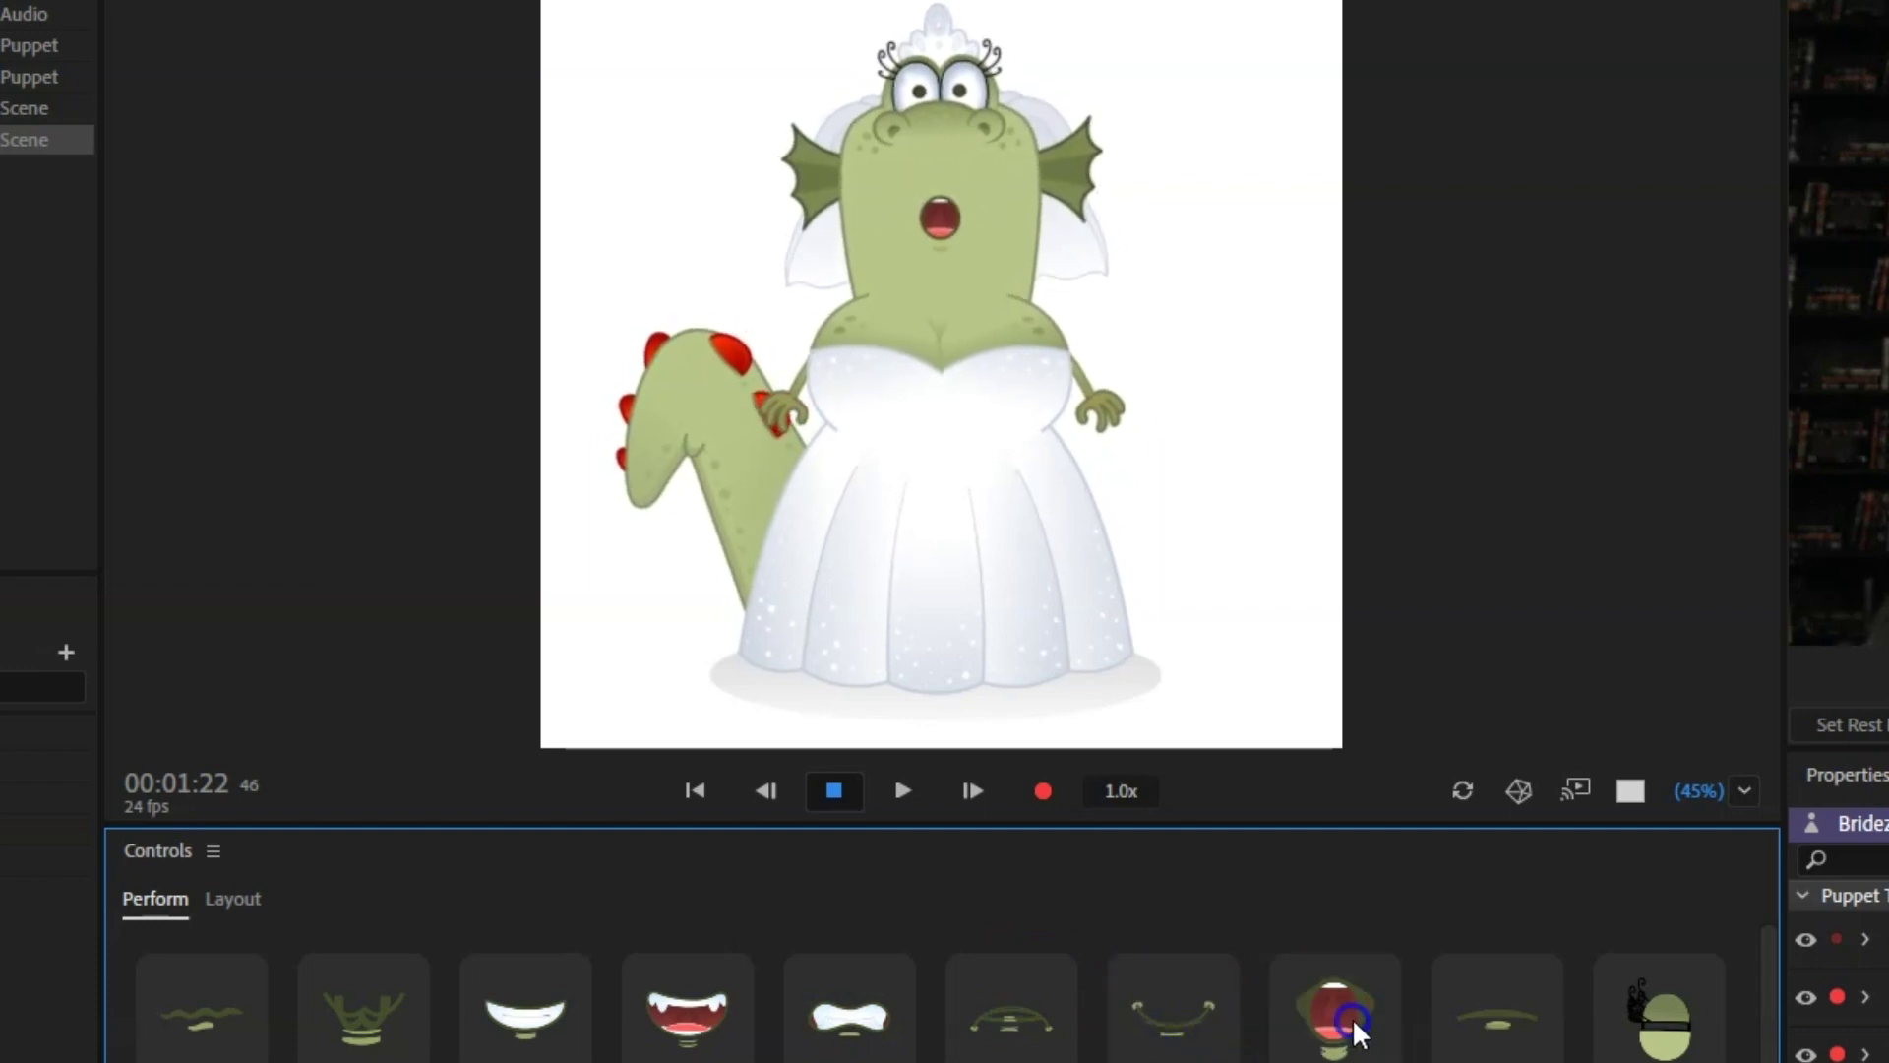
pyautogui.click(1481, 1023)
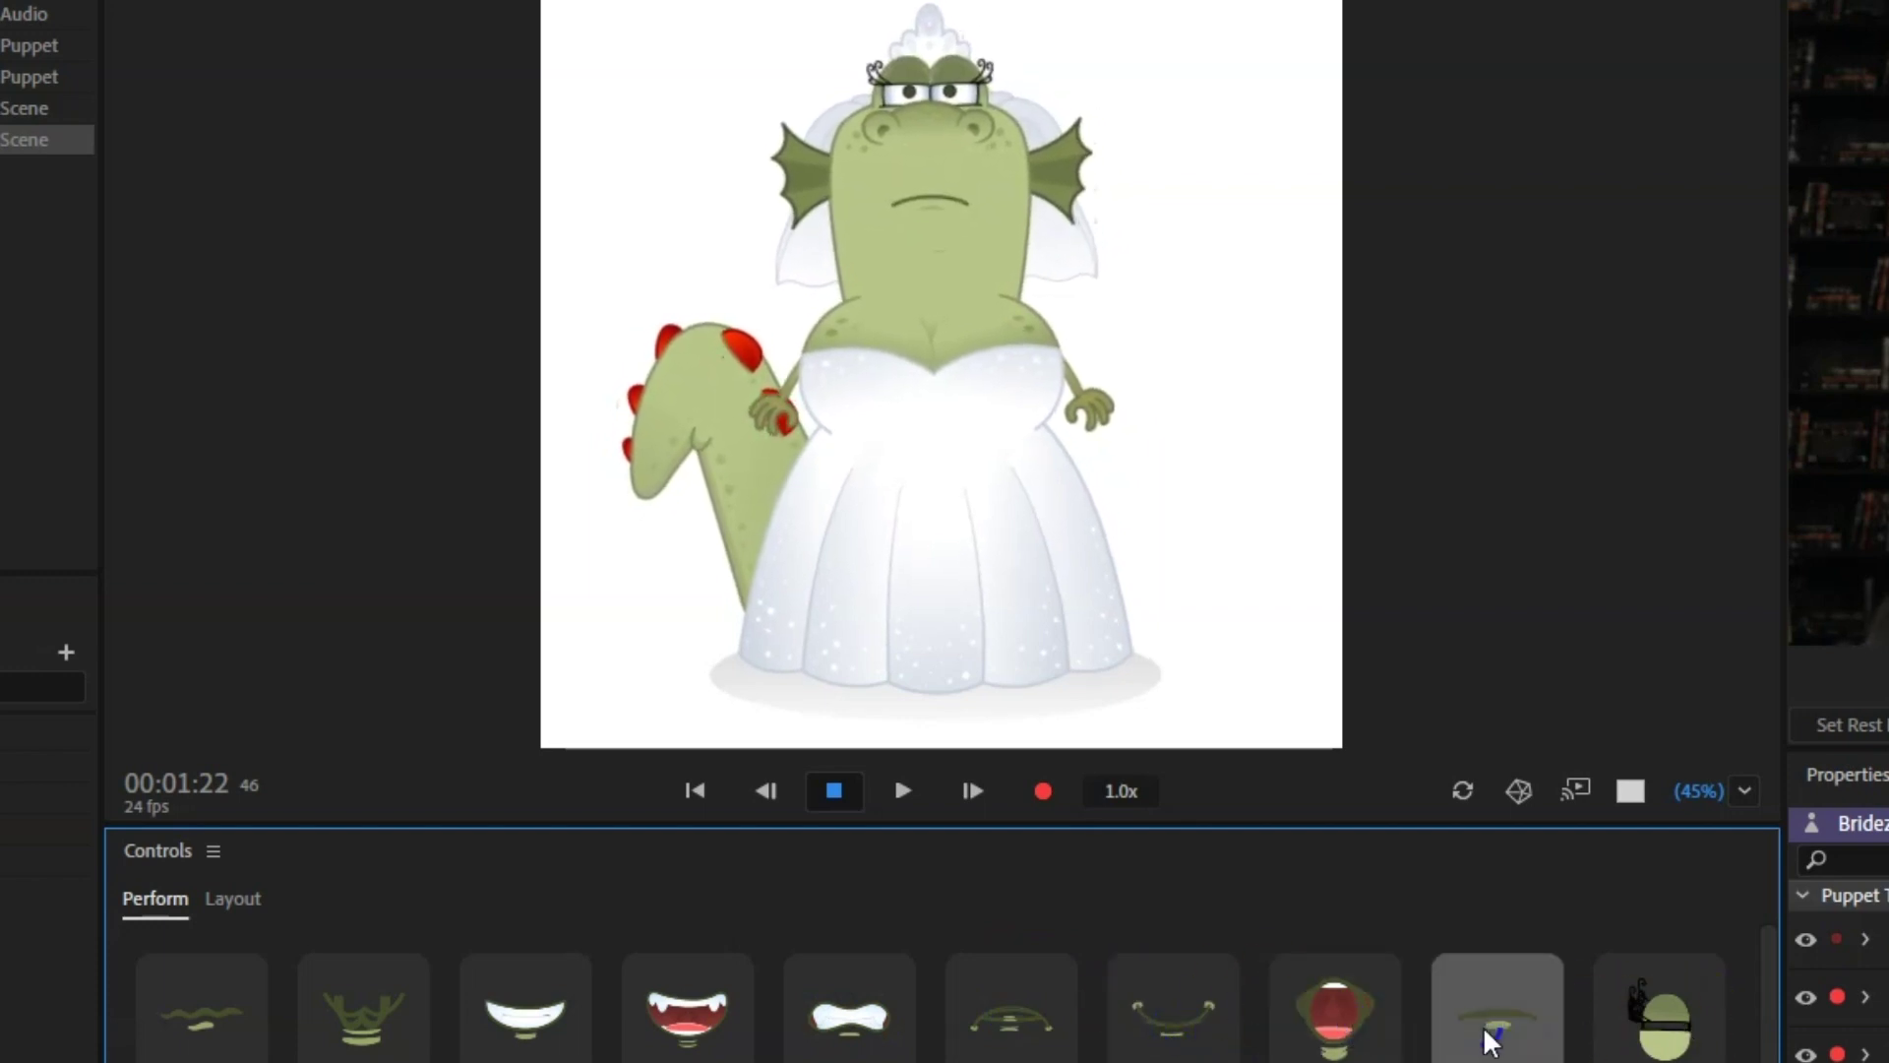
# - Preview the squinting, blinking and other eye expressions, then the smile, ending on the frown
pyautogui.click(1685, 1029)
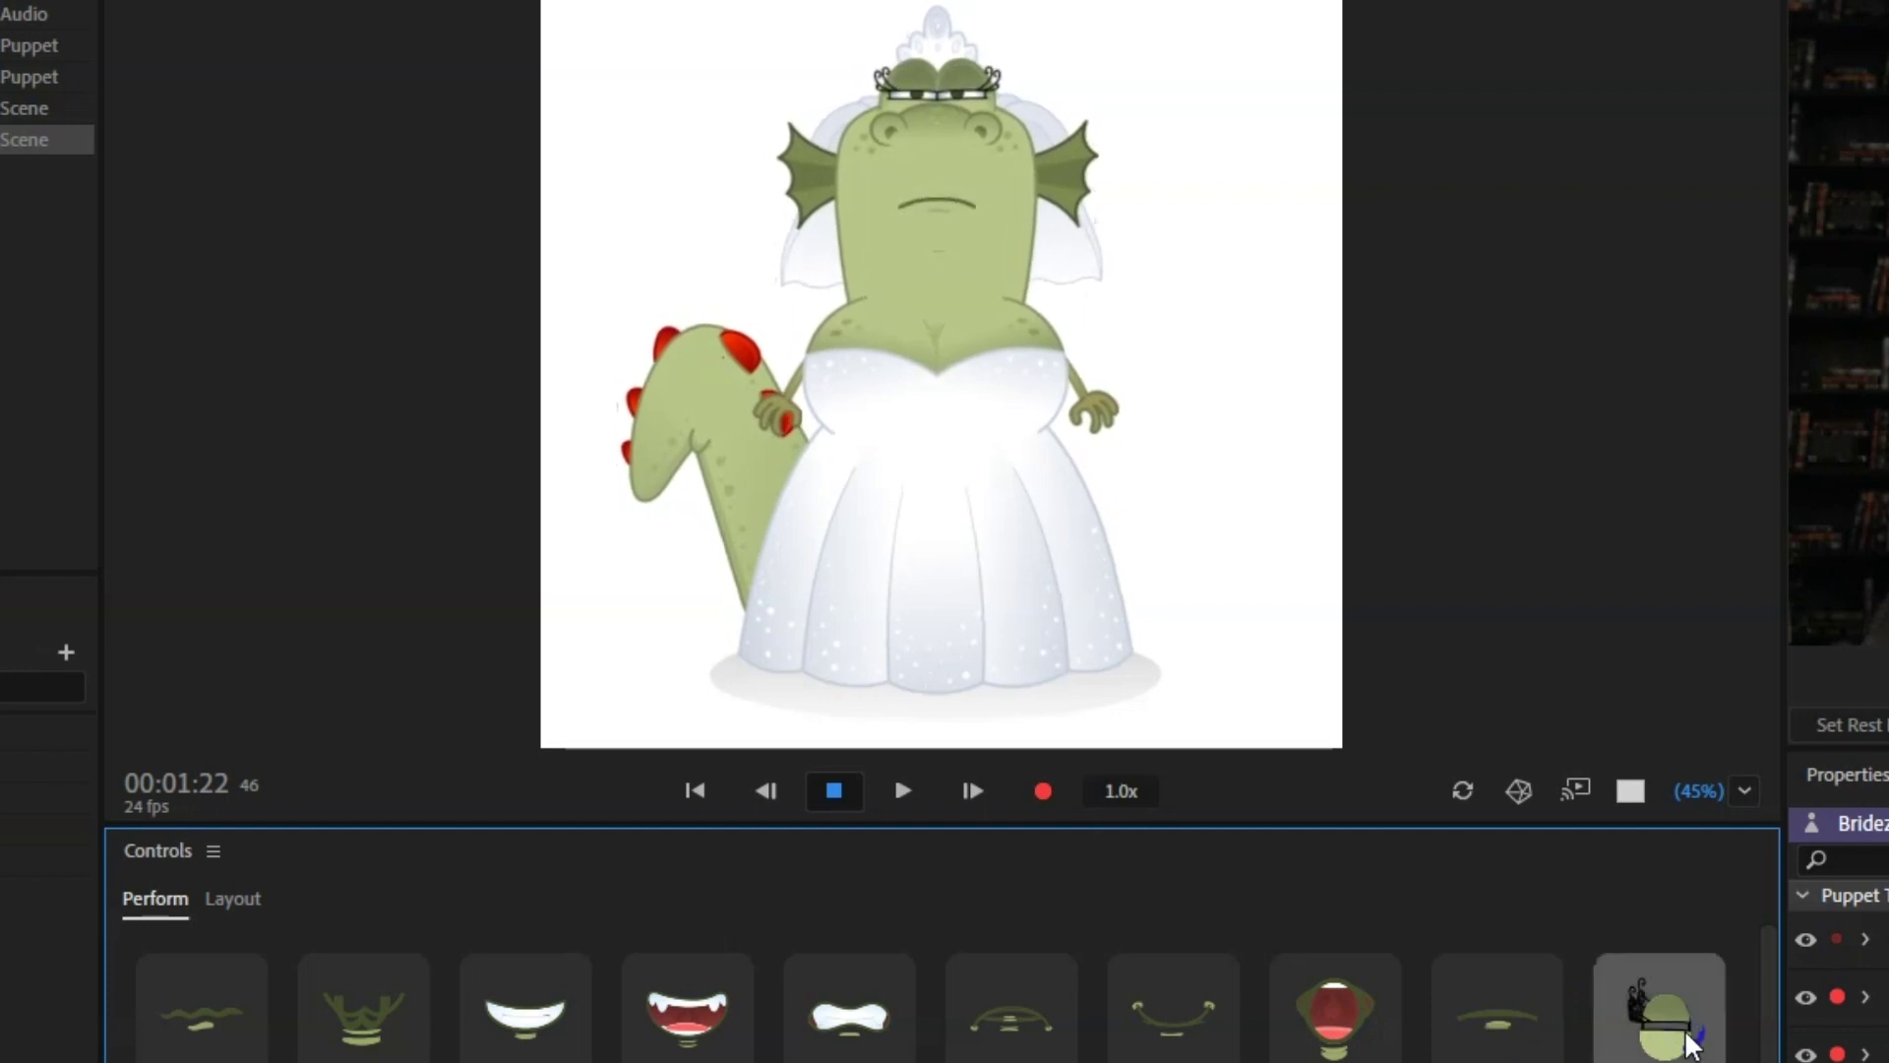
pyautogui.click(518, 1017)
pyautogui.click(427, 884)
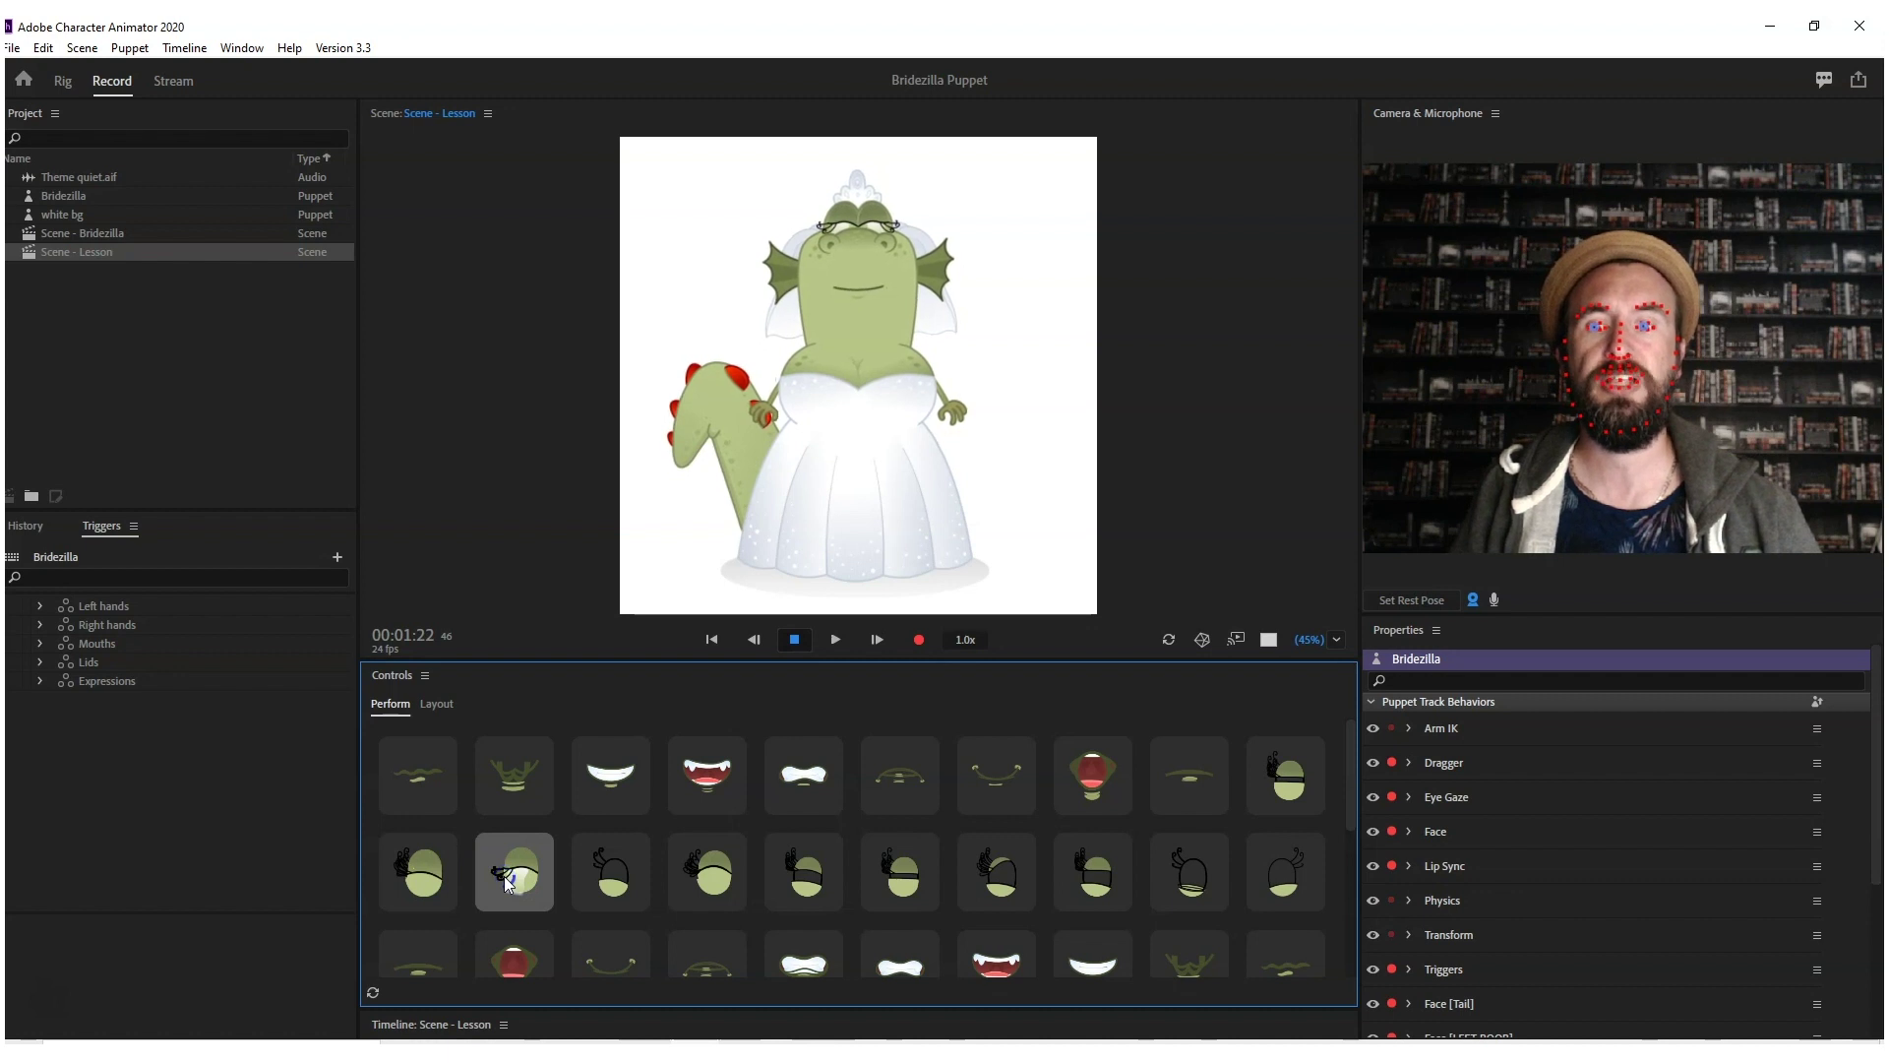
pyautogui.click(621, 877)
pyautogui.click(756, 803)
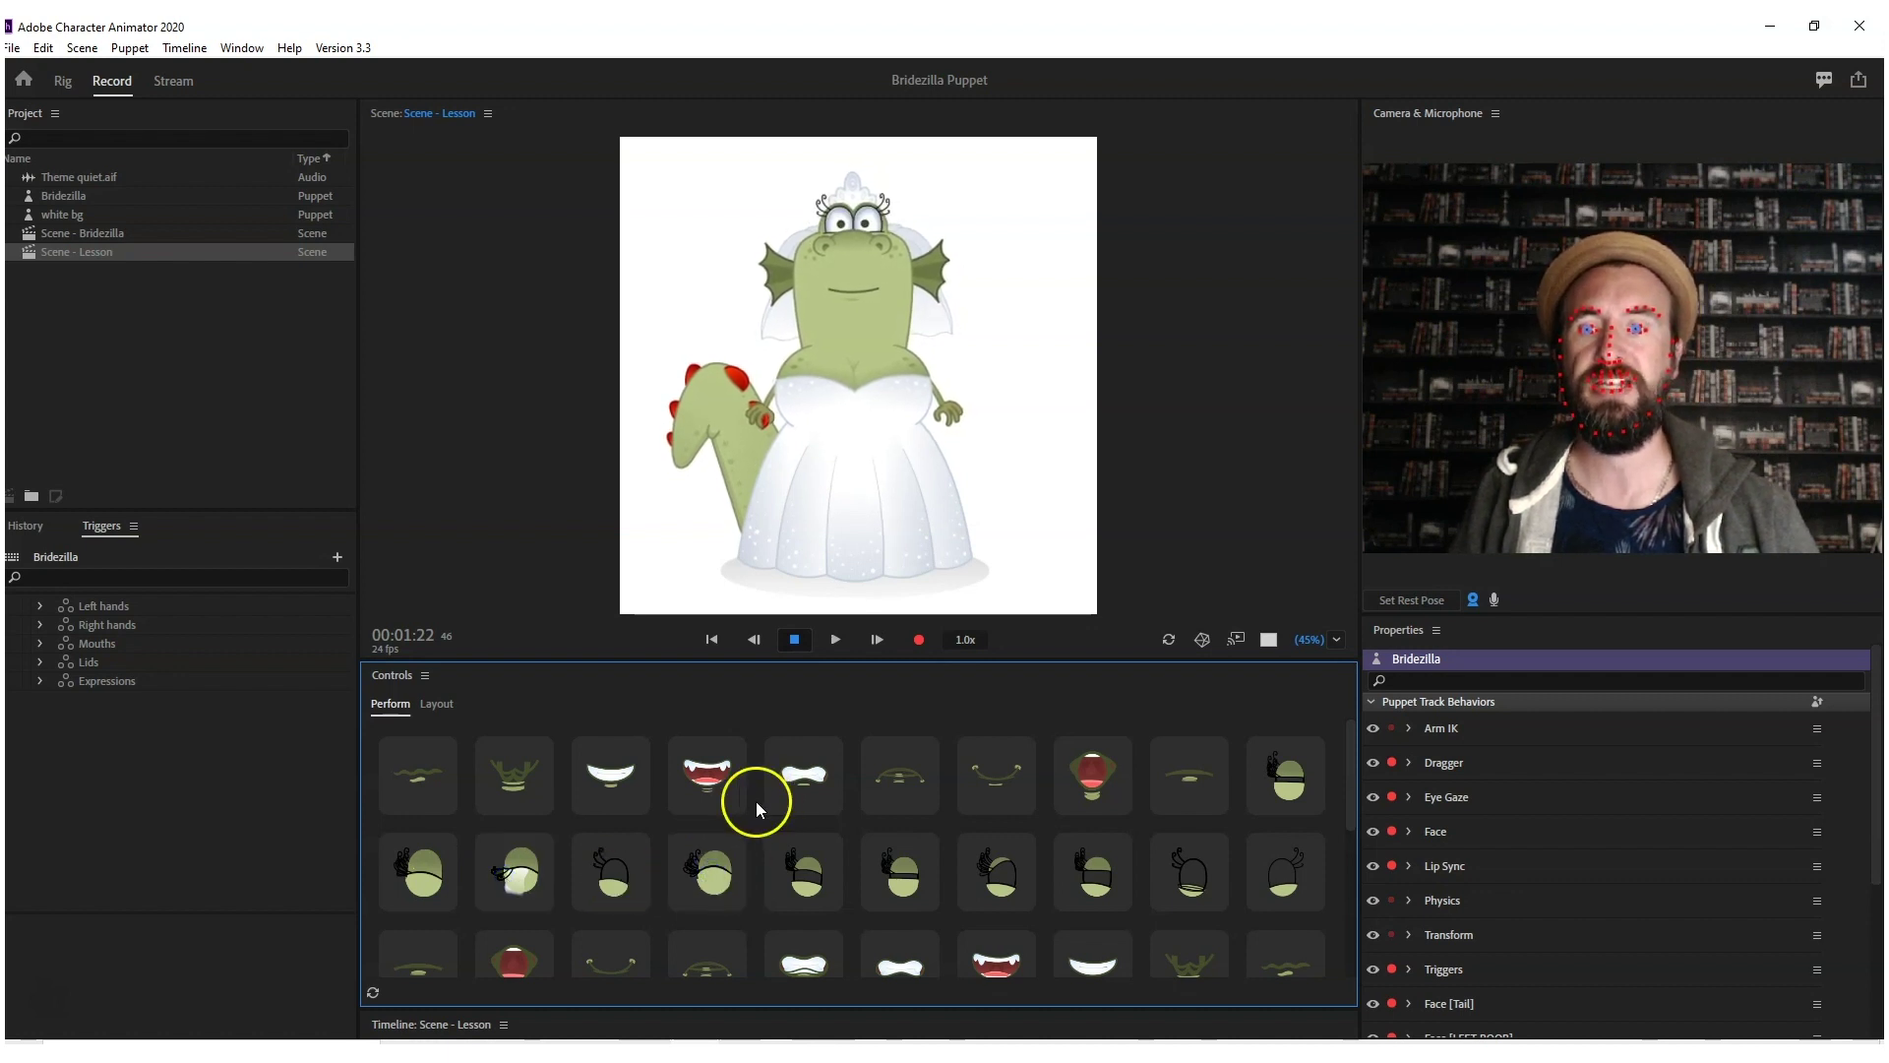
pyautogui.click(622, 961)
pyautogui.click(716, 962)
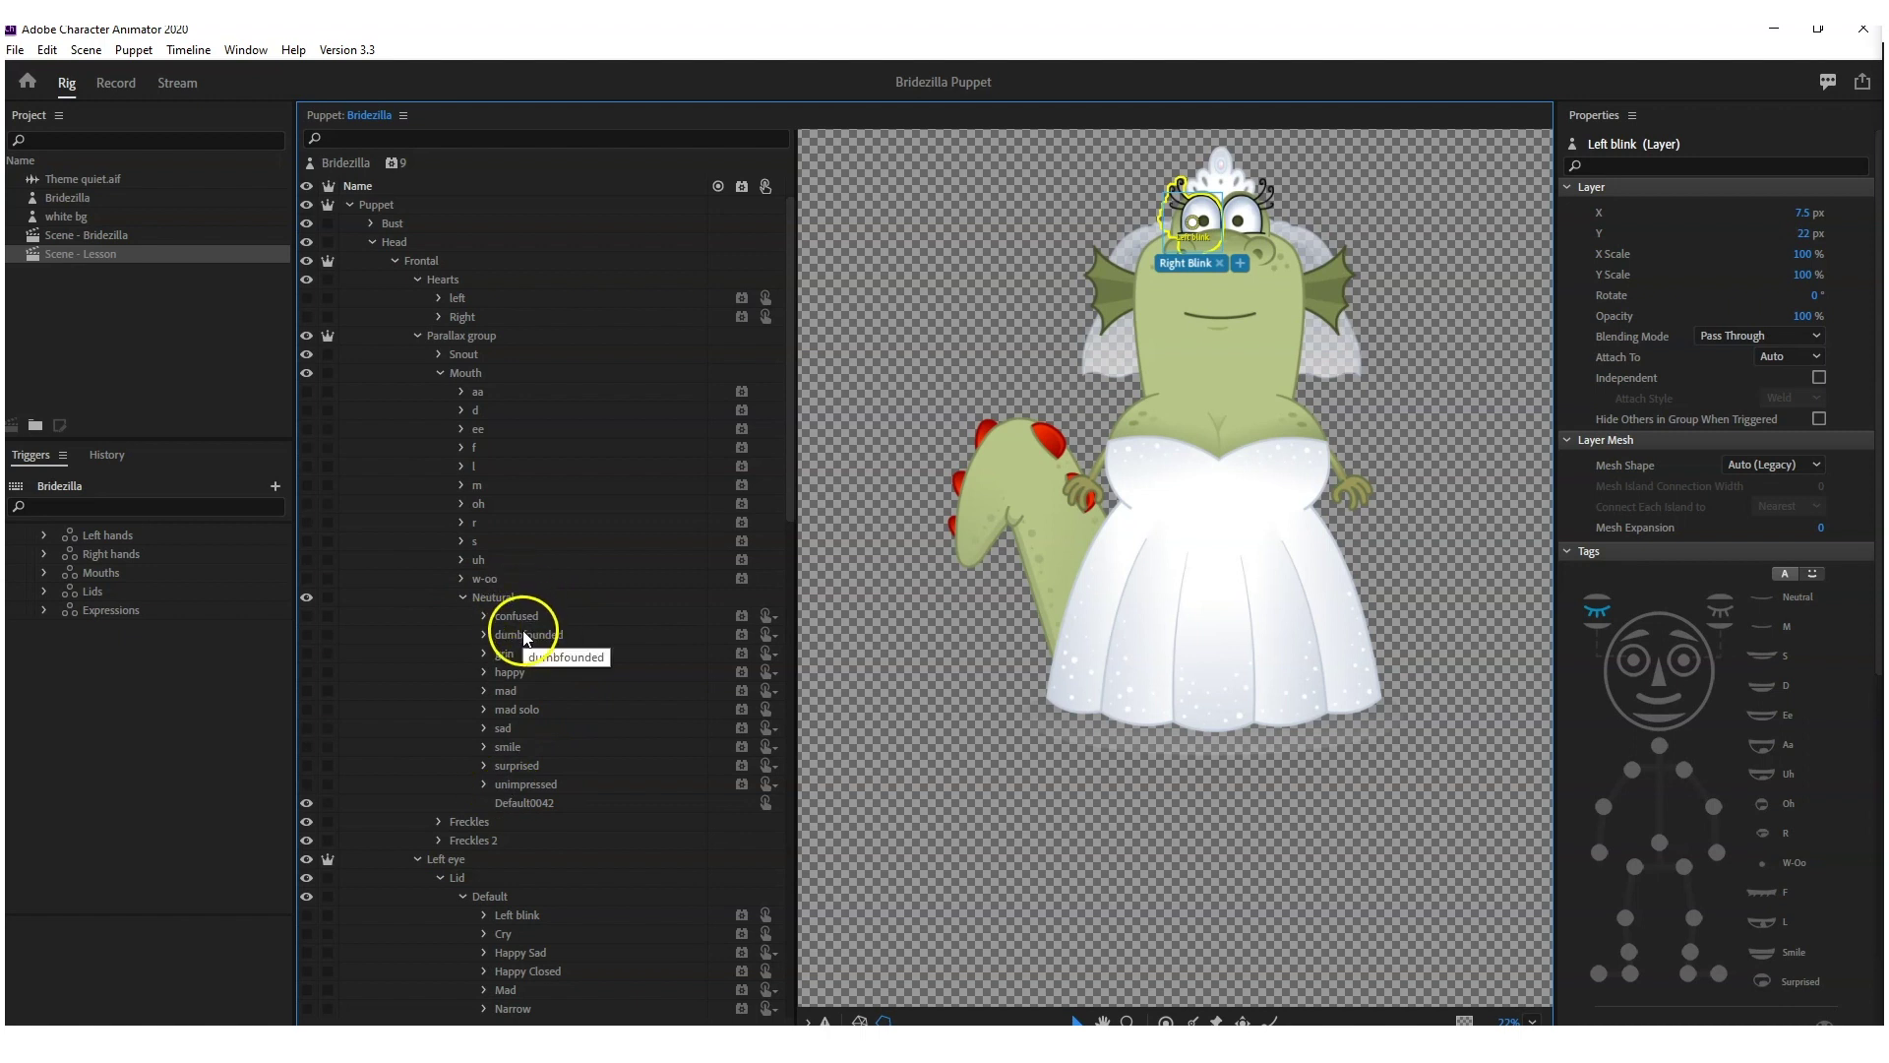
# - Expand the Mouths swap set in Triggers to list confused through unimpressed
pyautogui.rightClick(499, 600)
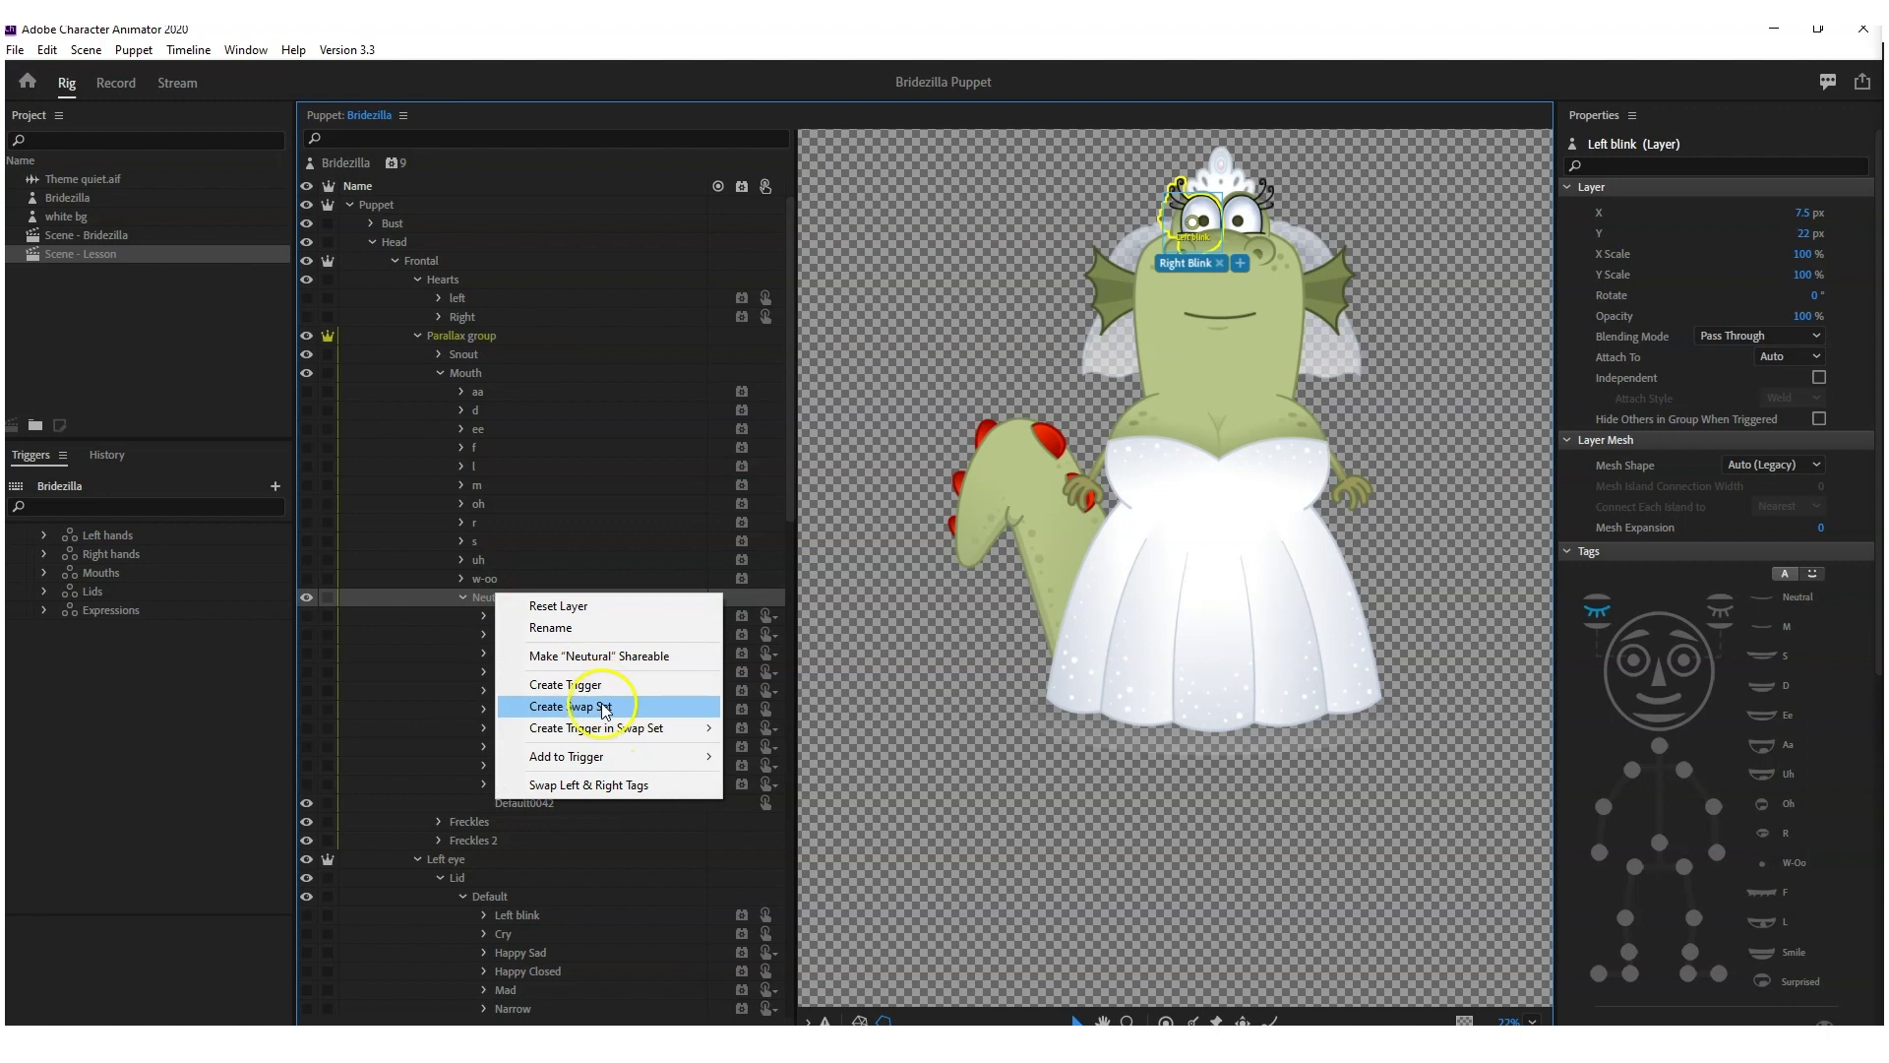
pyautogui.click(103, 571)
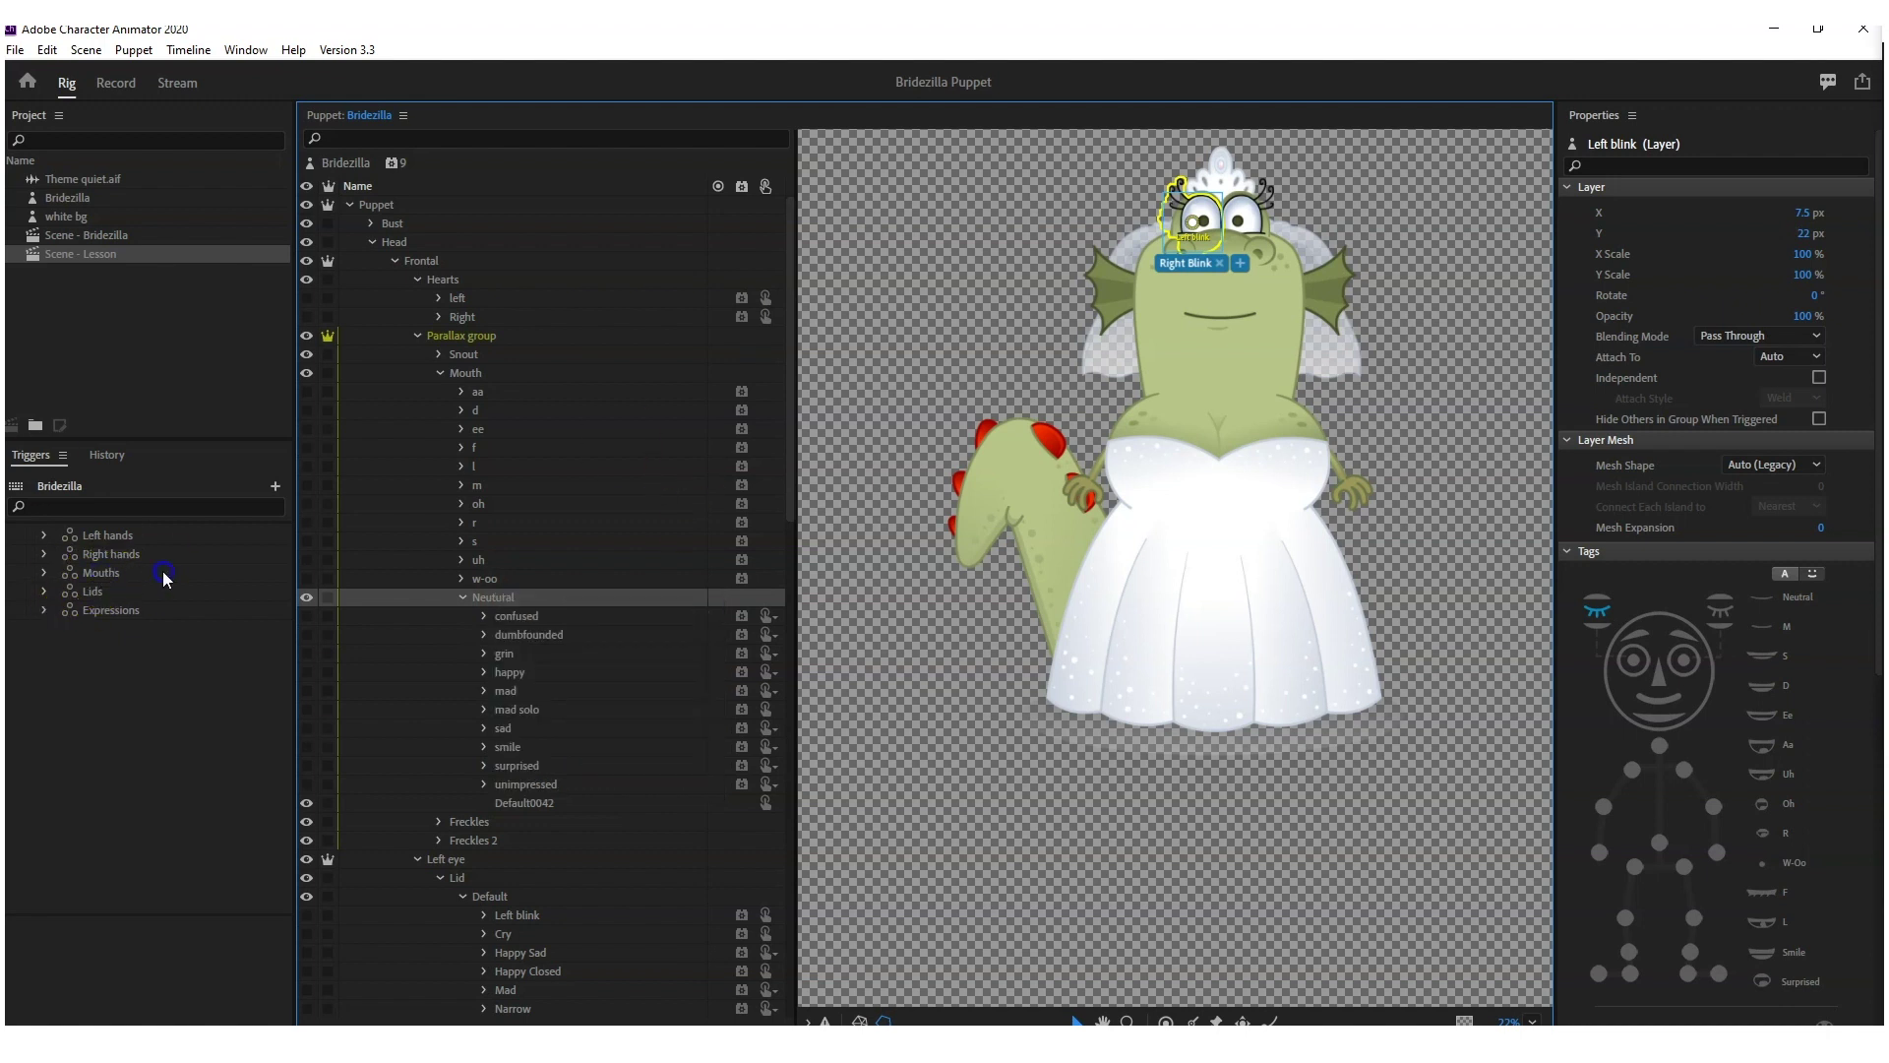
pyautogui.click(43, 573)
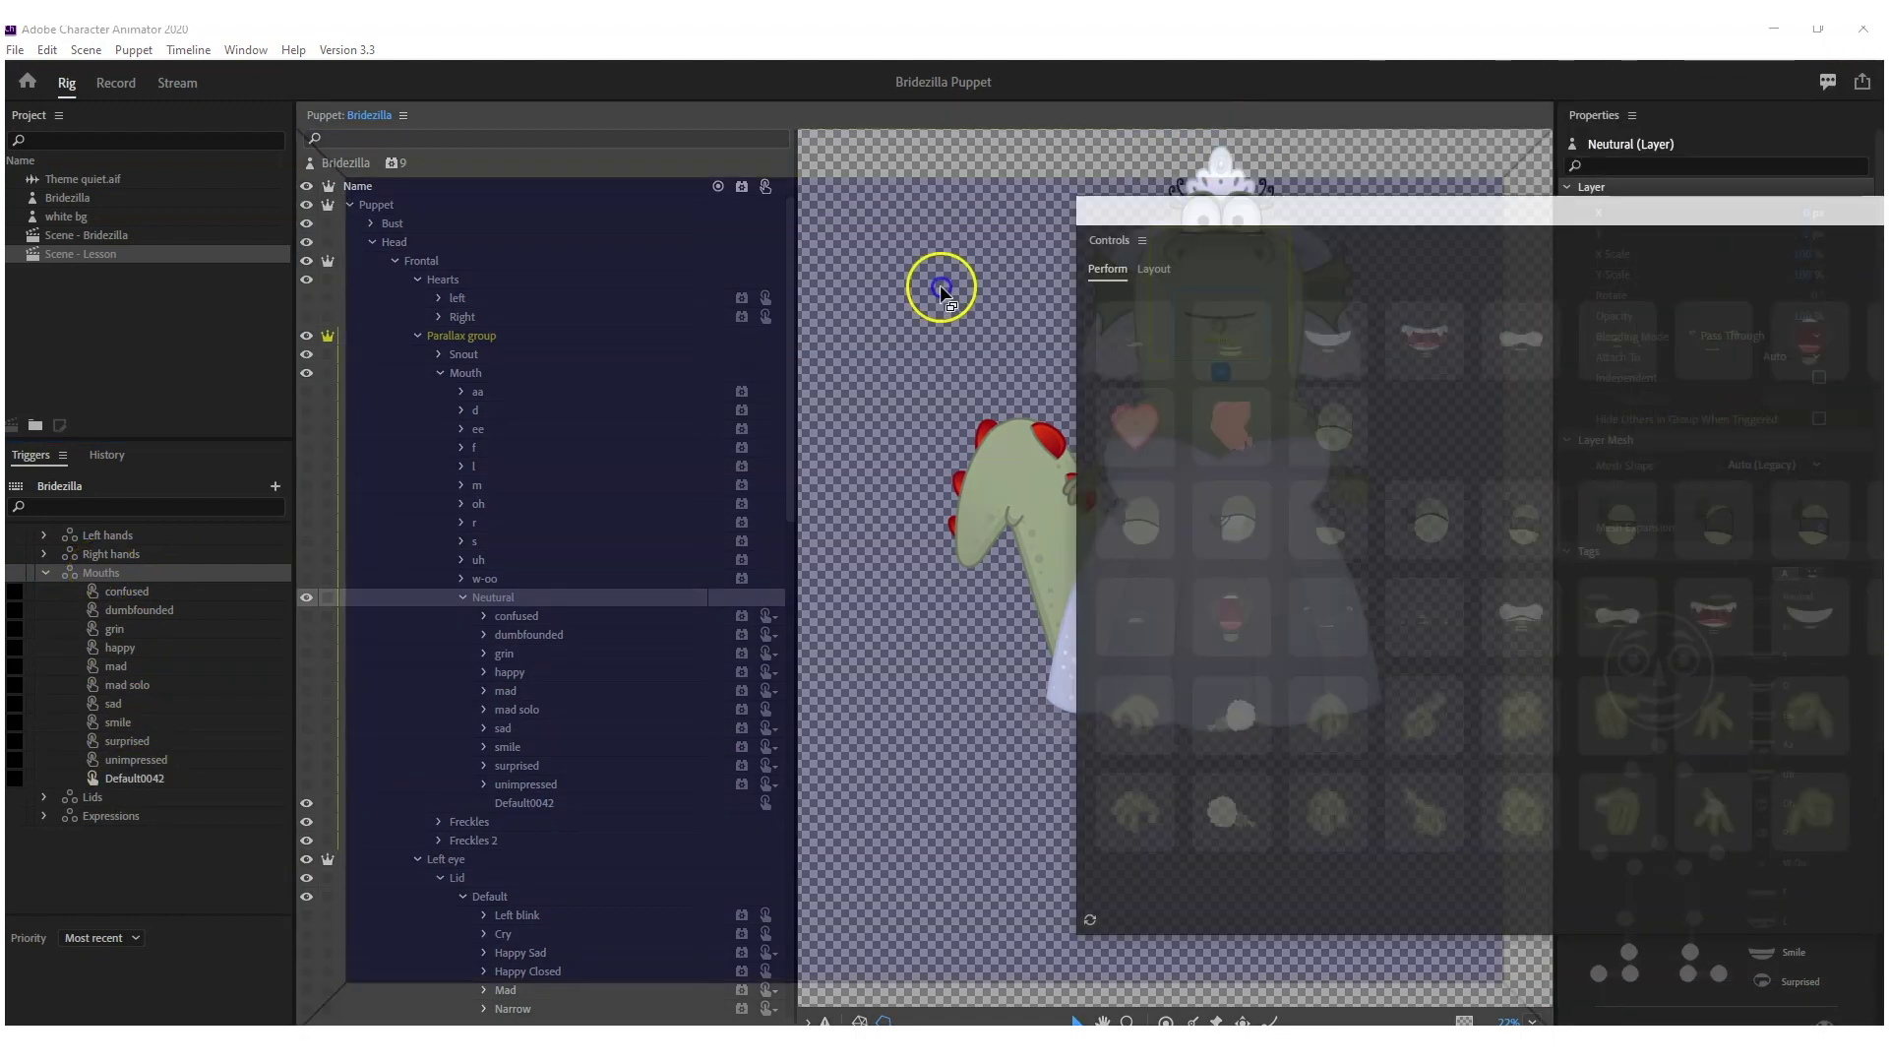
# - Dock the Controls panel beside the Puppet panel and return to the puppet's layer list
pyautogui.moveTo(935, 286); pyautogui.dragTo(852, 168)
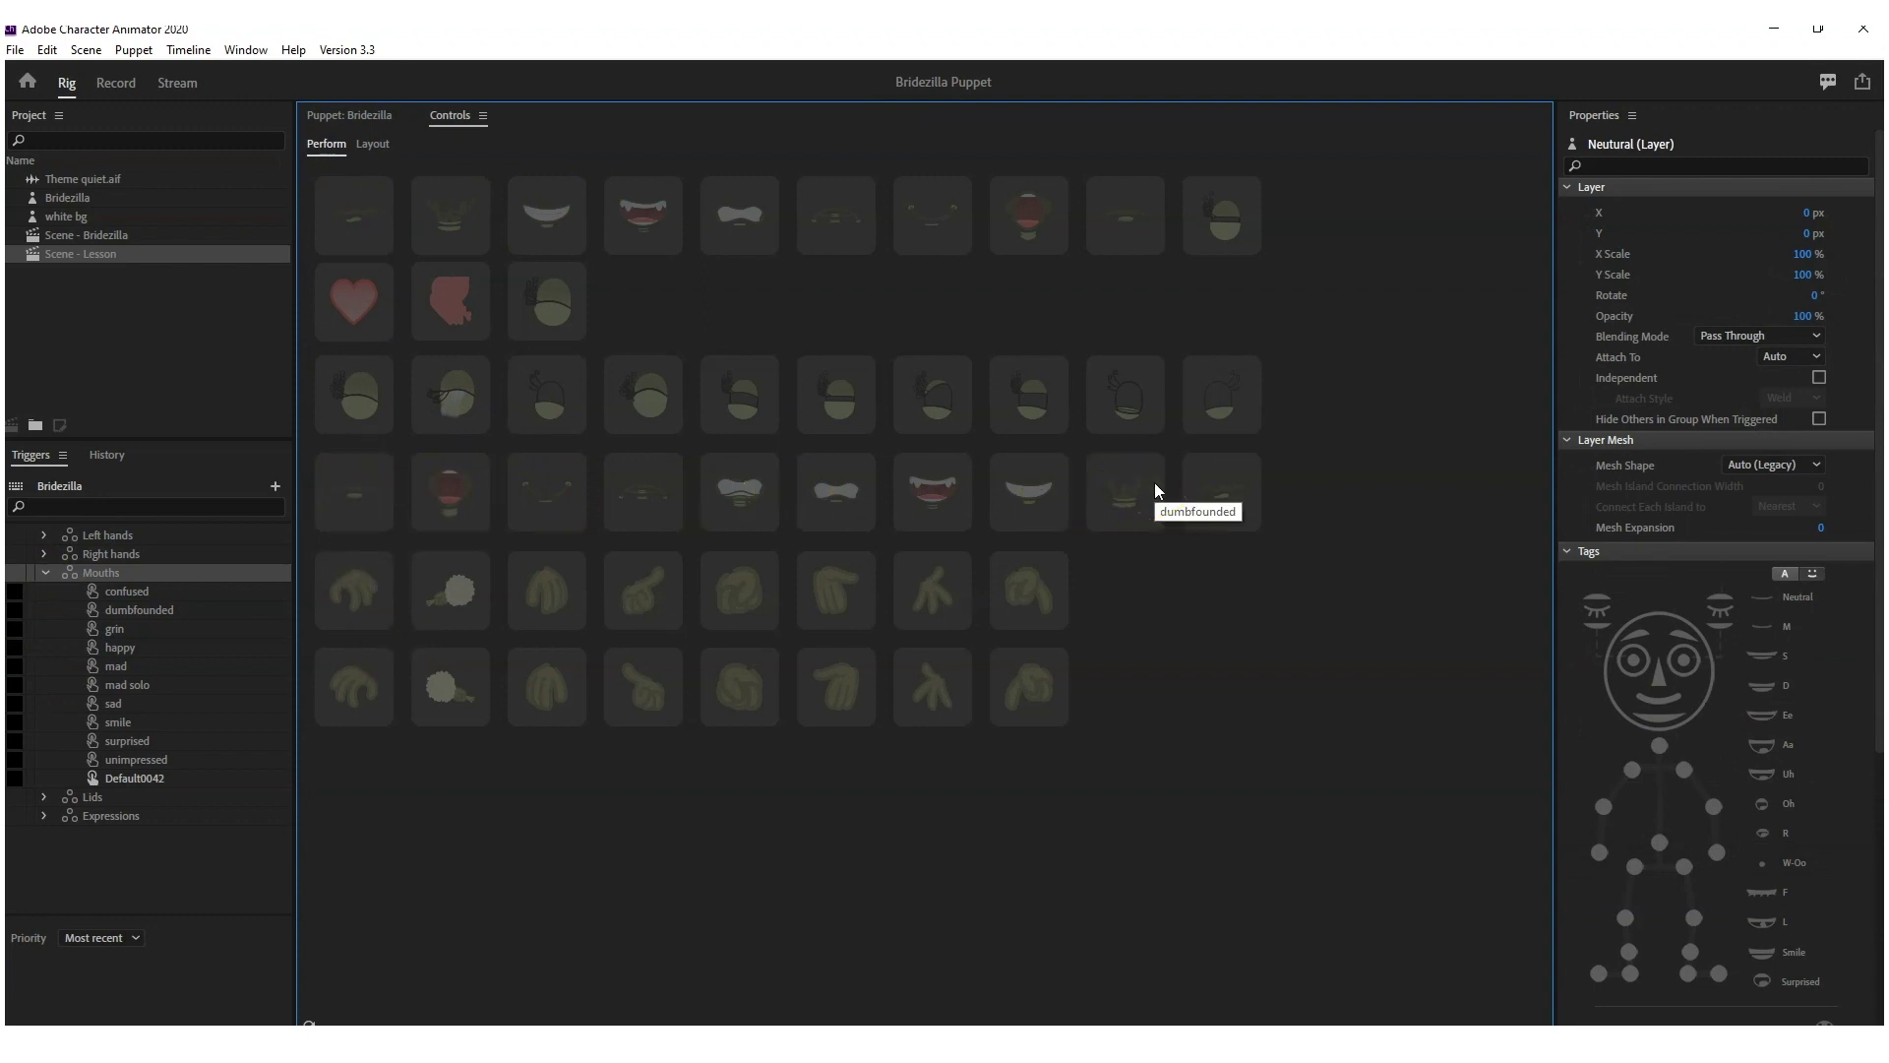
pyautogui.click(451, 114)
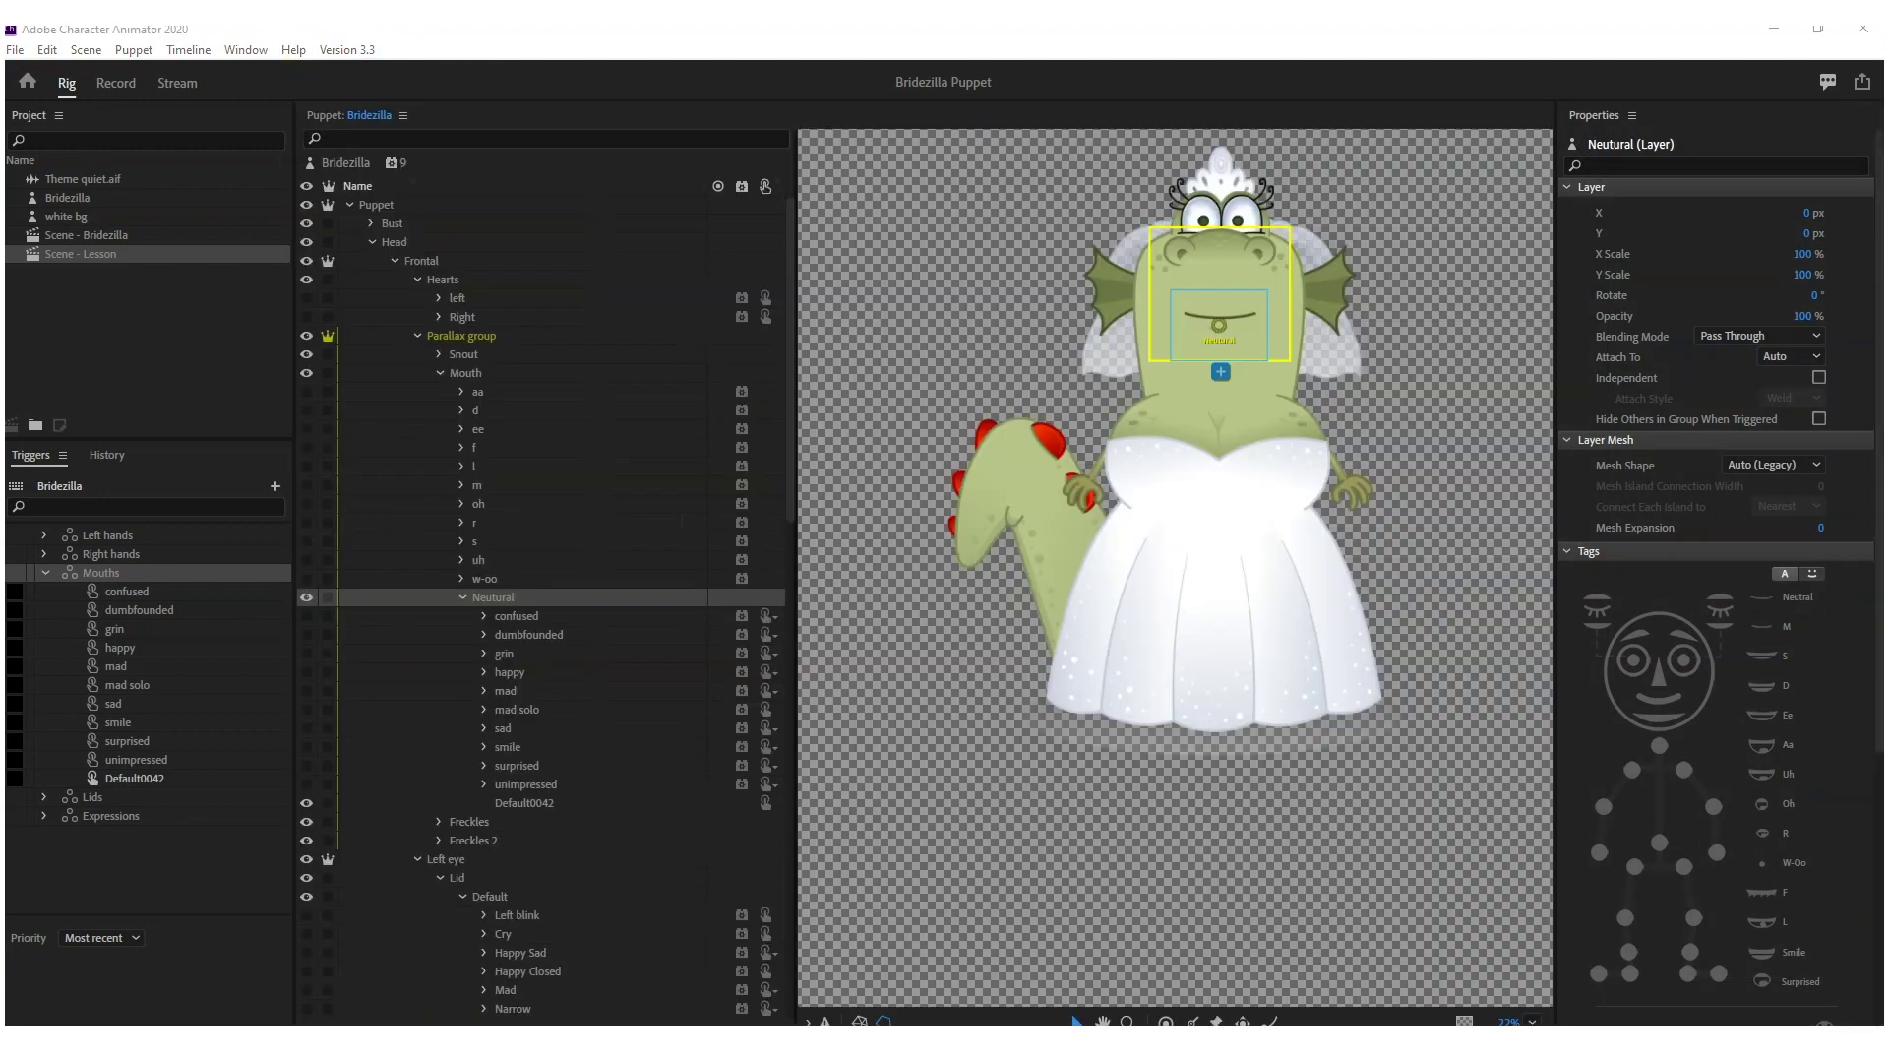
pyautogui.click(739, 591)
# - Expand Left eye > Lid > Default to reveal lid poses such as Left blink, Cry, Mad and Wide
pyautogui.scroll(-10, 740, 591)
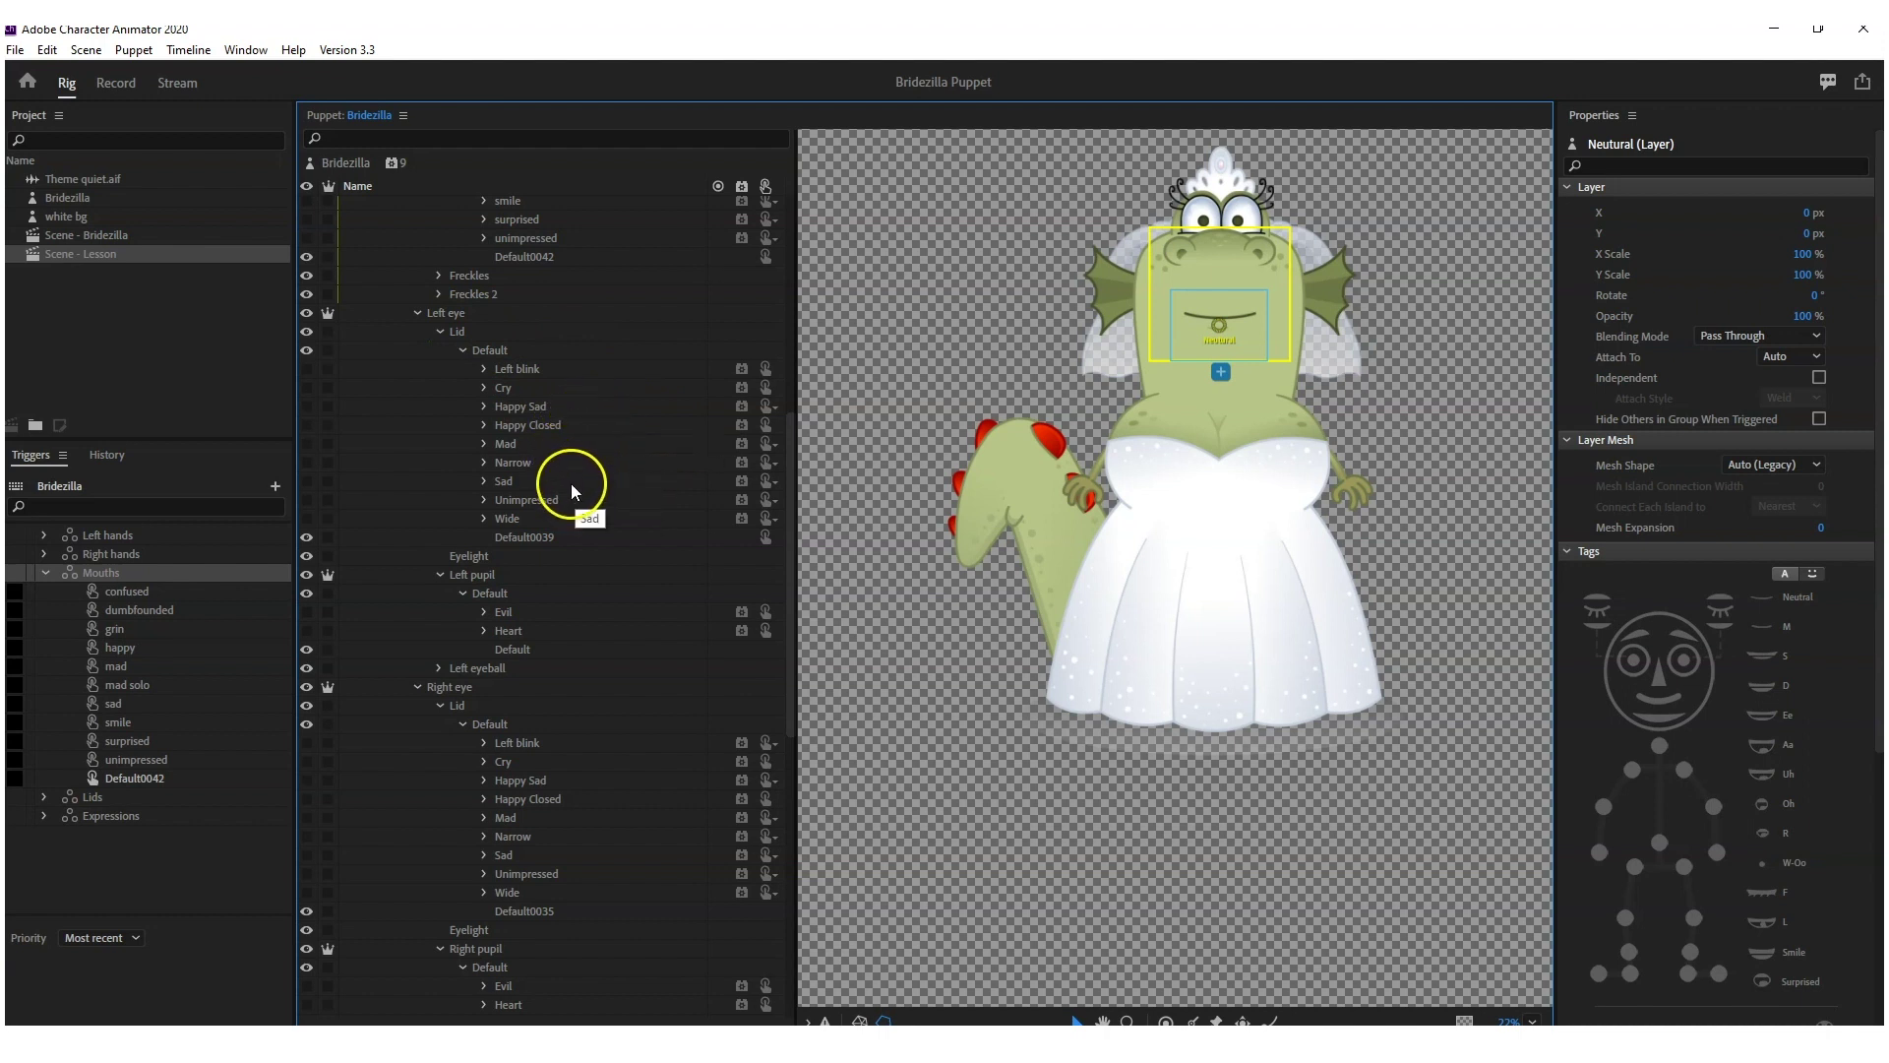
pyautogui.click(439, 332)
pyautogui.click(439, 369)
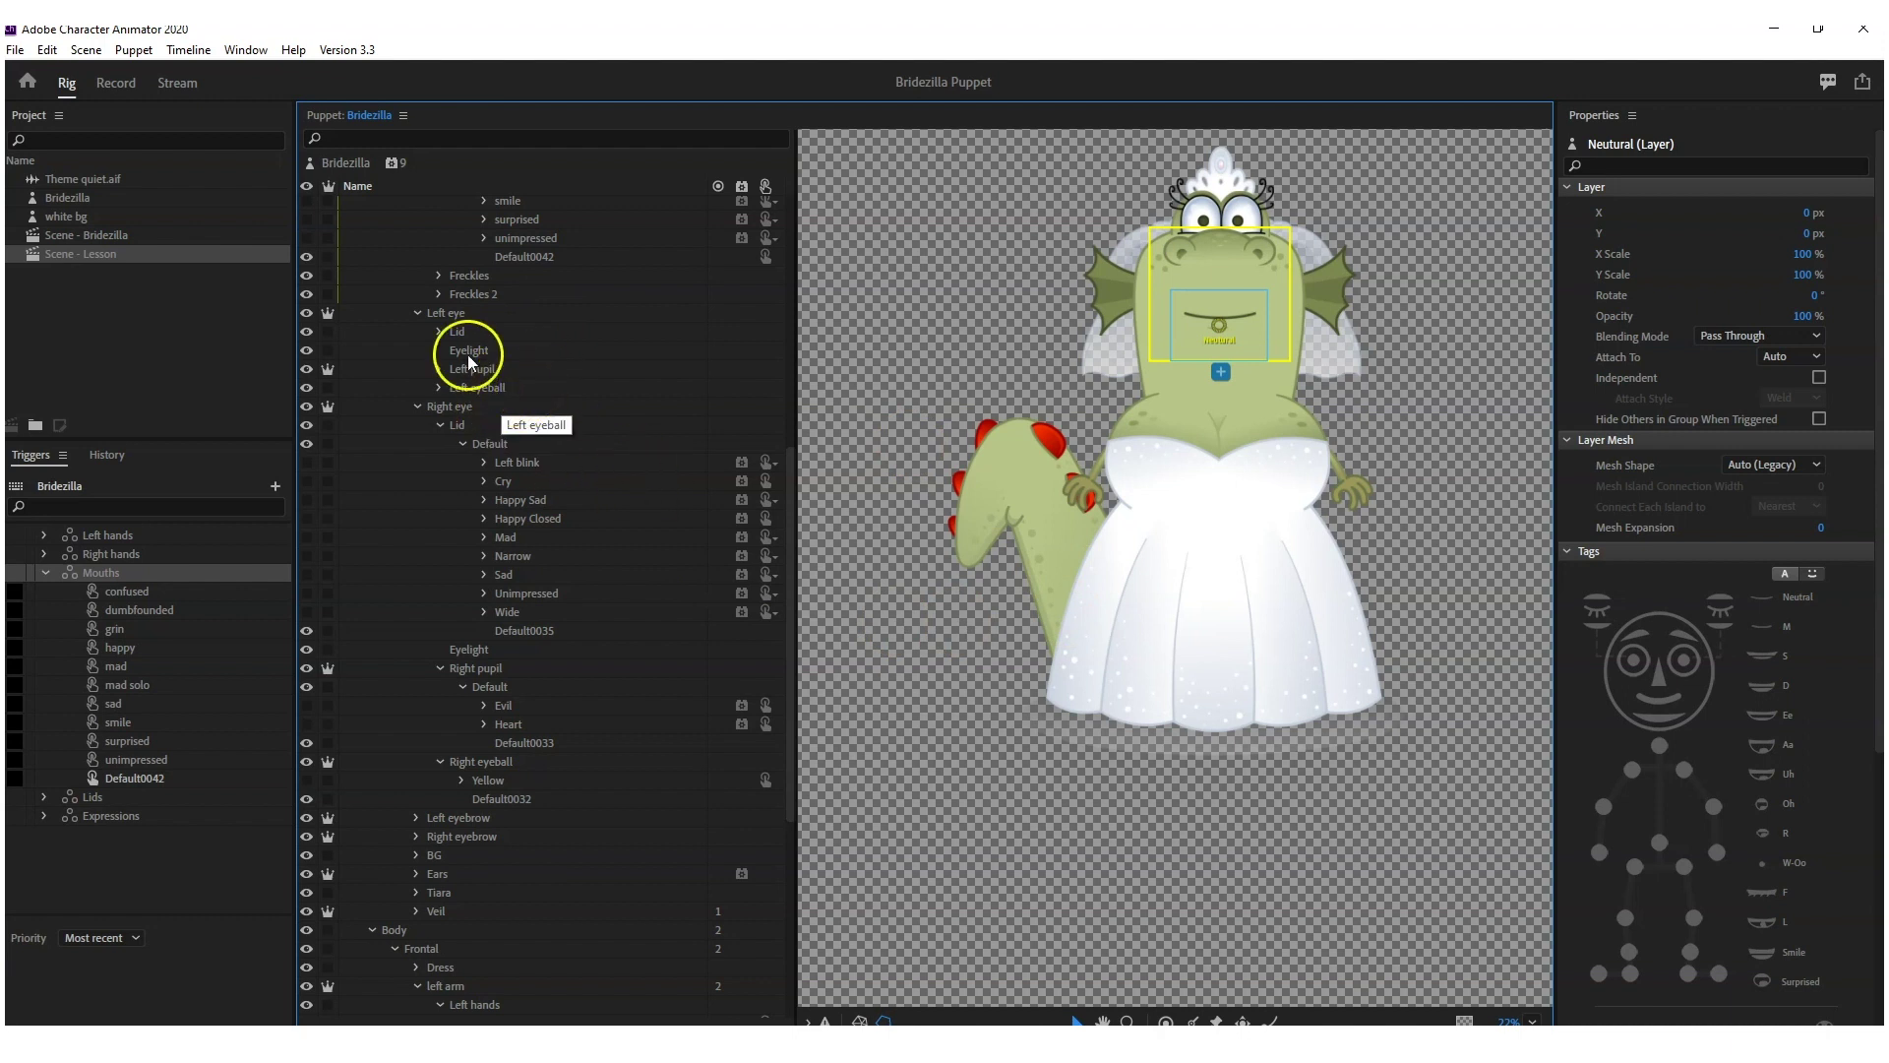
pyautogui.click(436, 331)
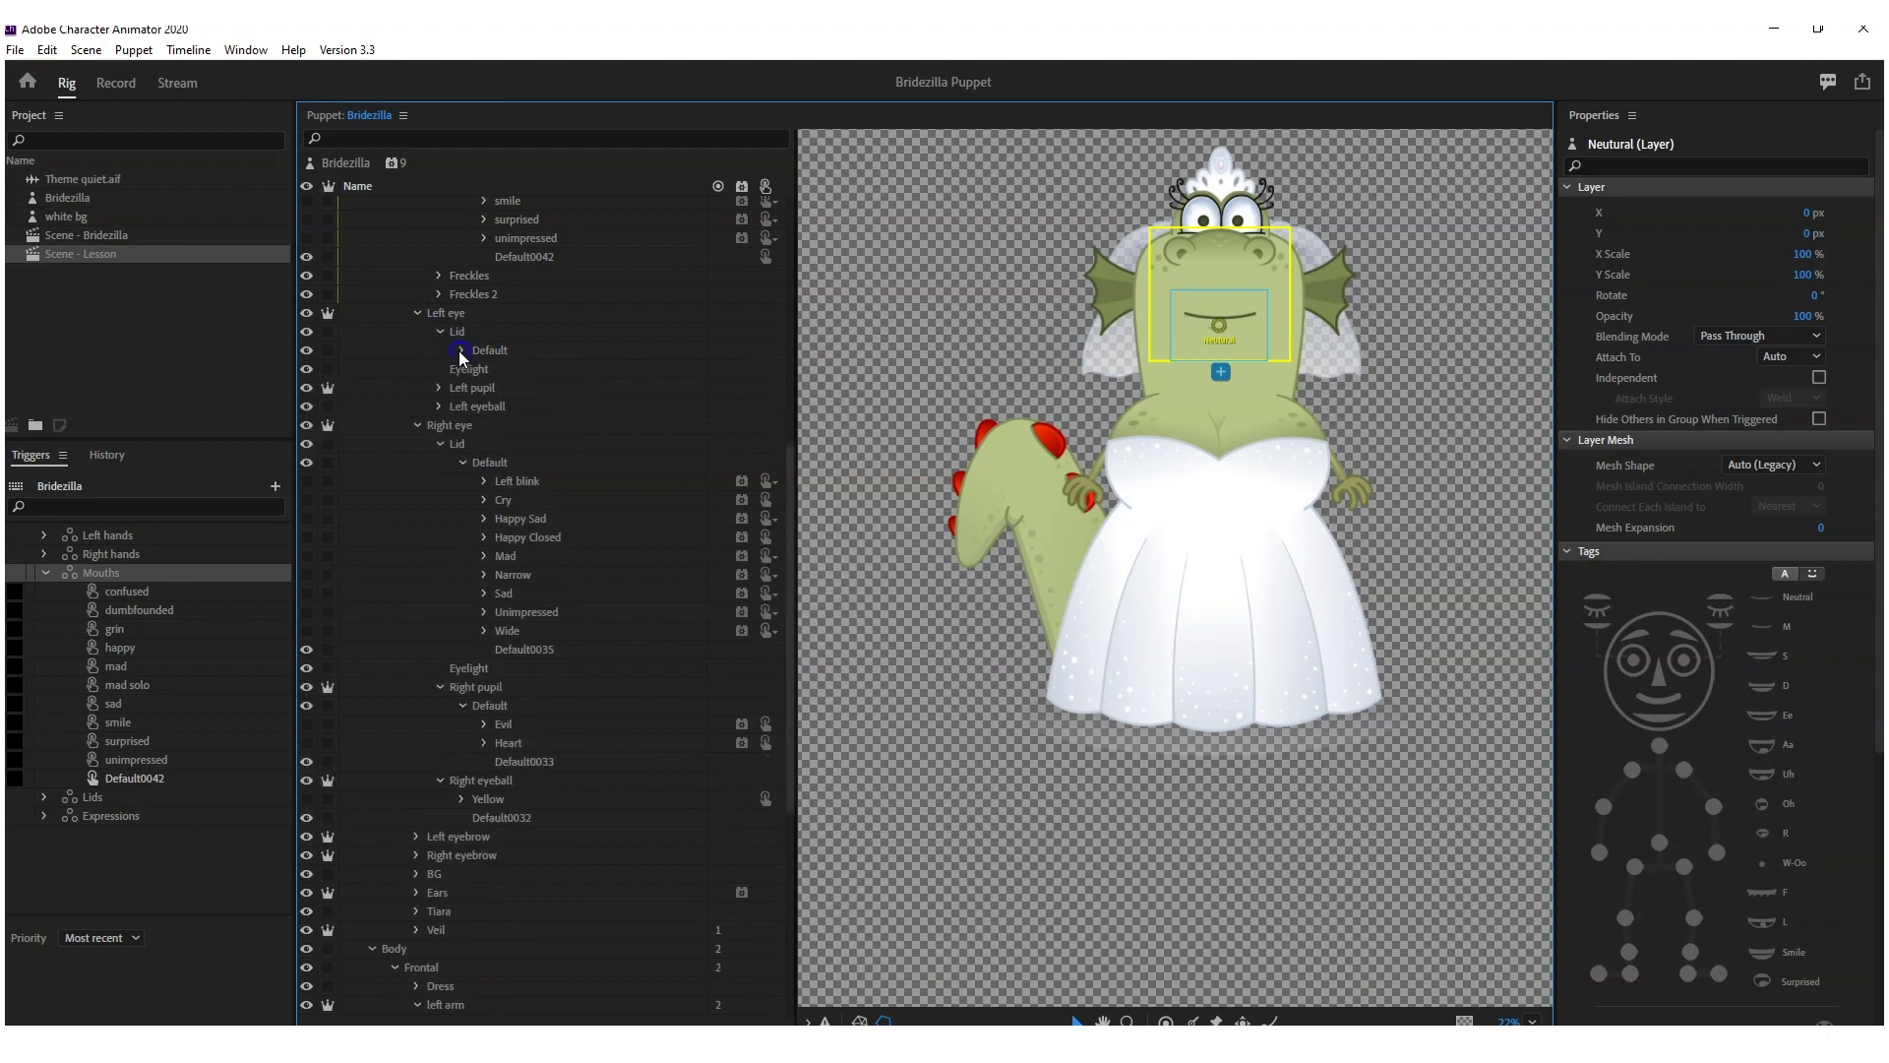
pyautogui.click(461, 350)
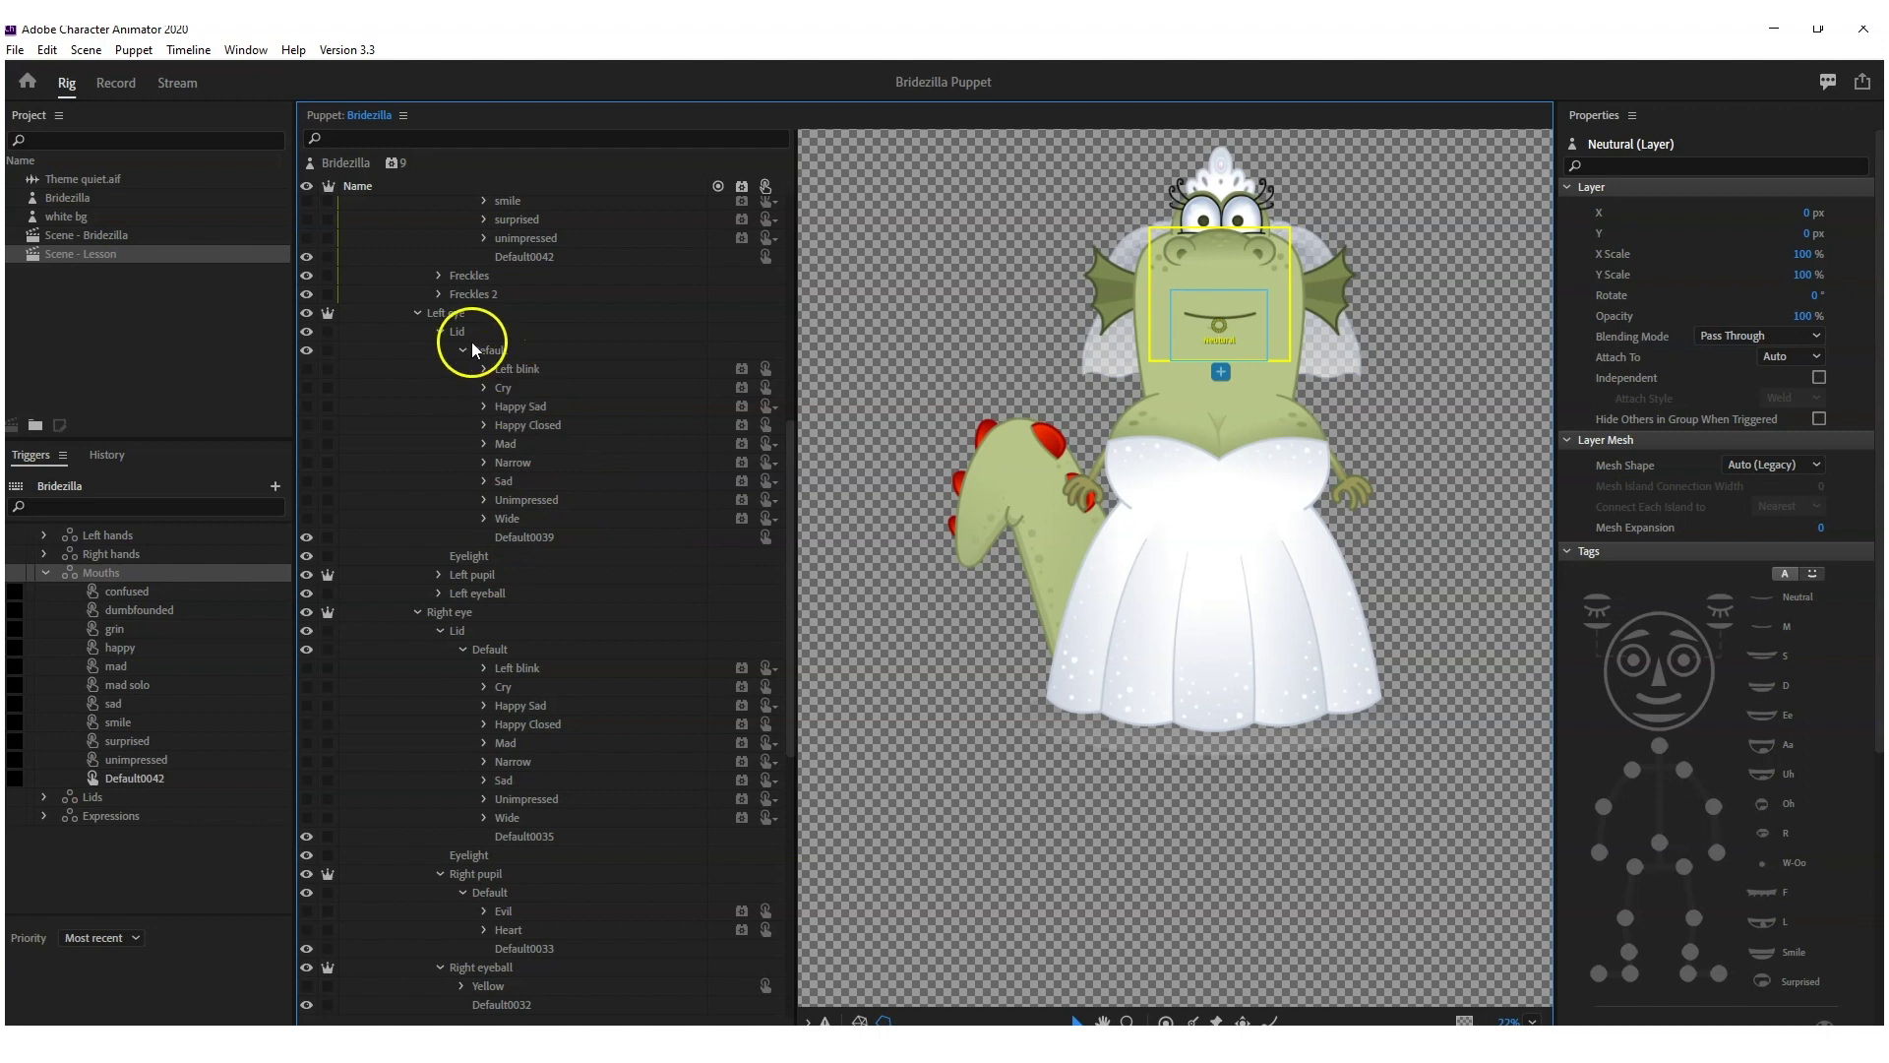
# - Make the Left eye lid's Default poses into a swap set
pyautogui.rightClick(508, 352)
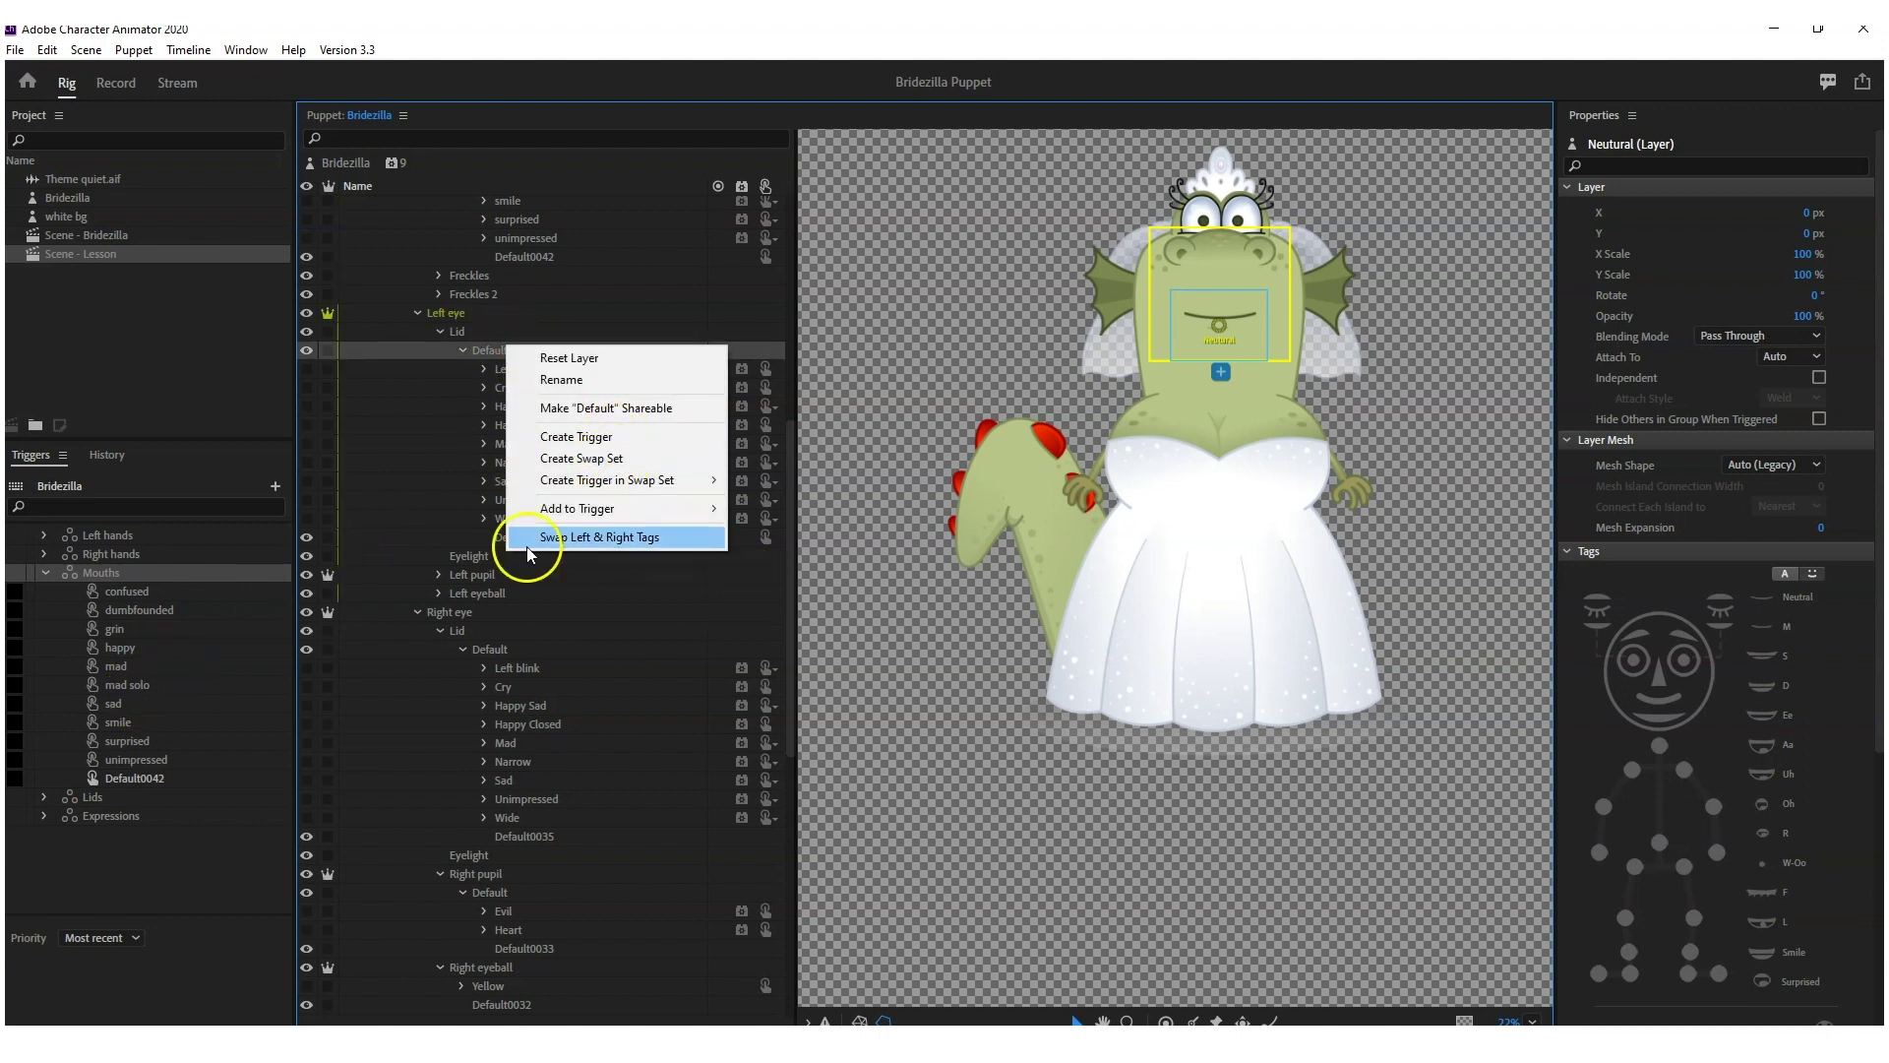
pyautogui.click(593, 463)
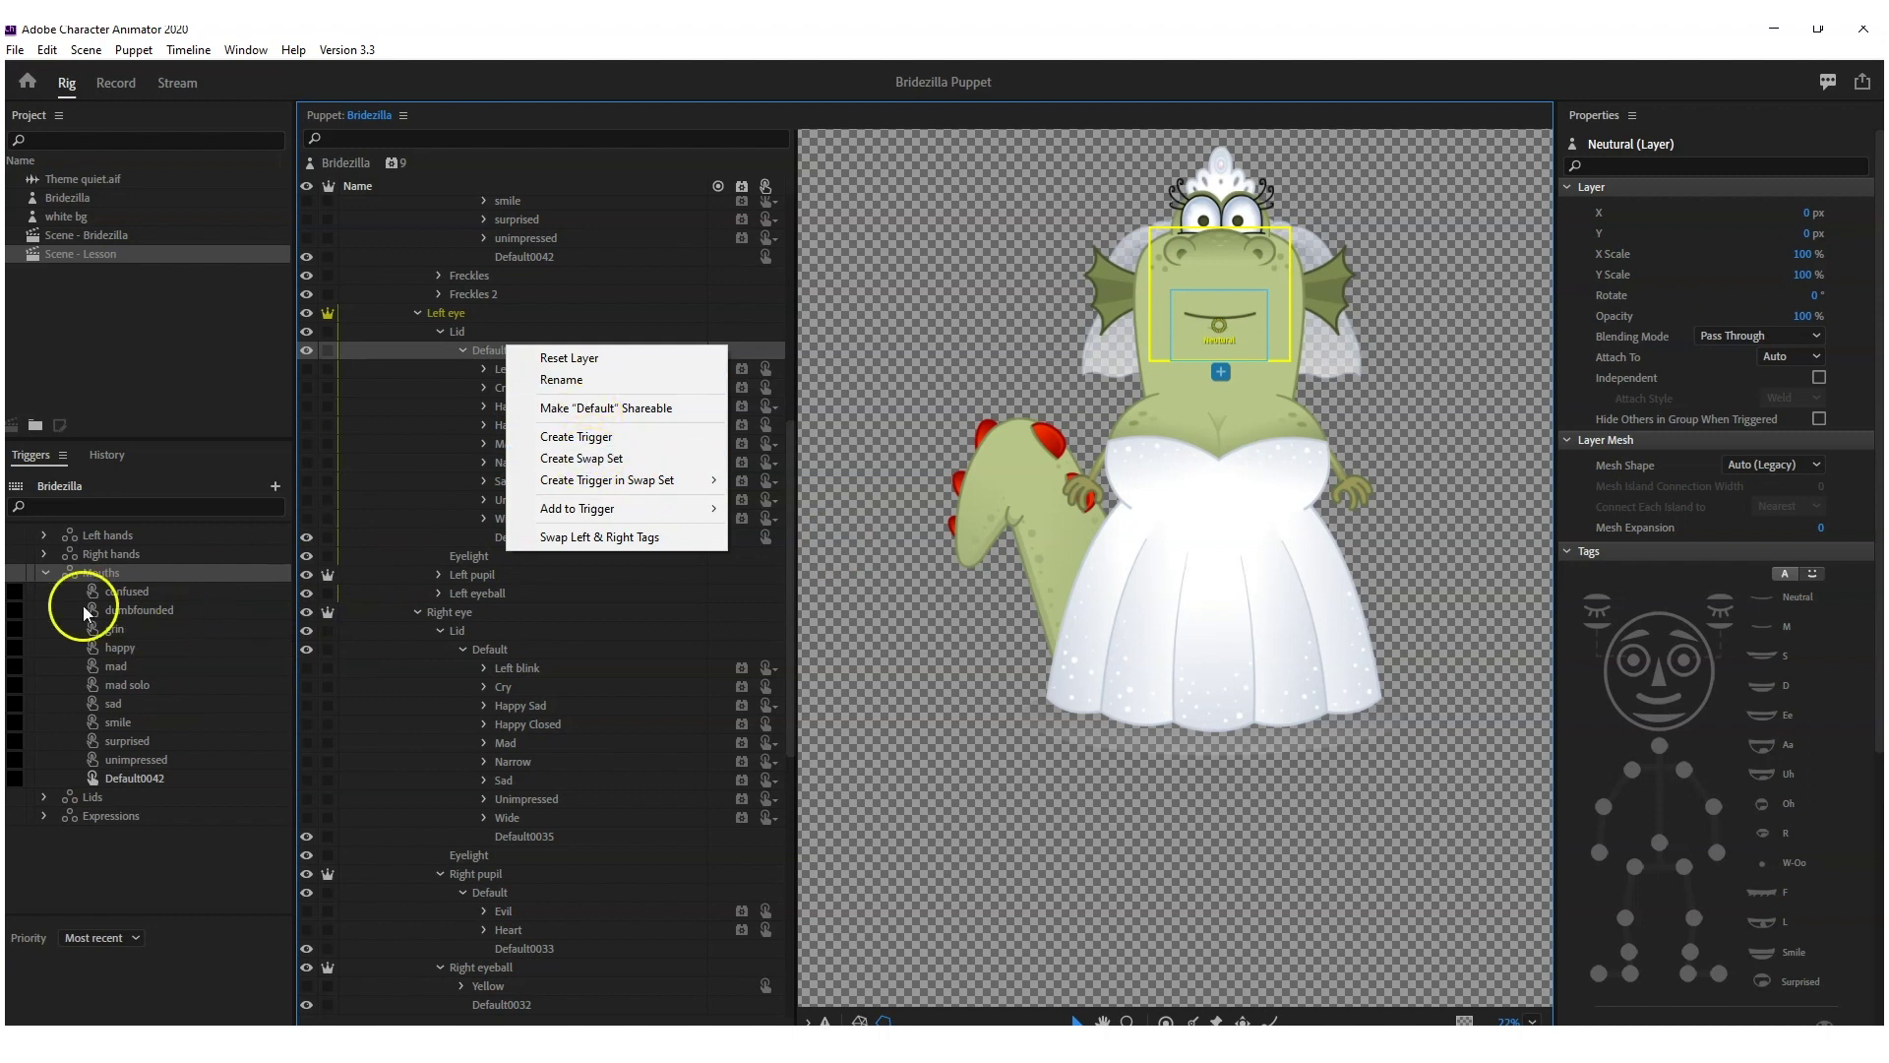
pyautogui.click(21, 583)
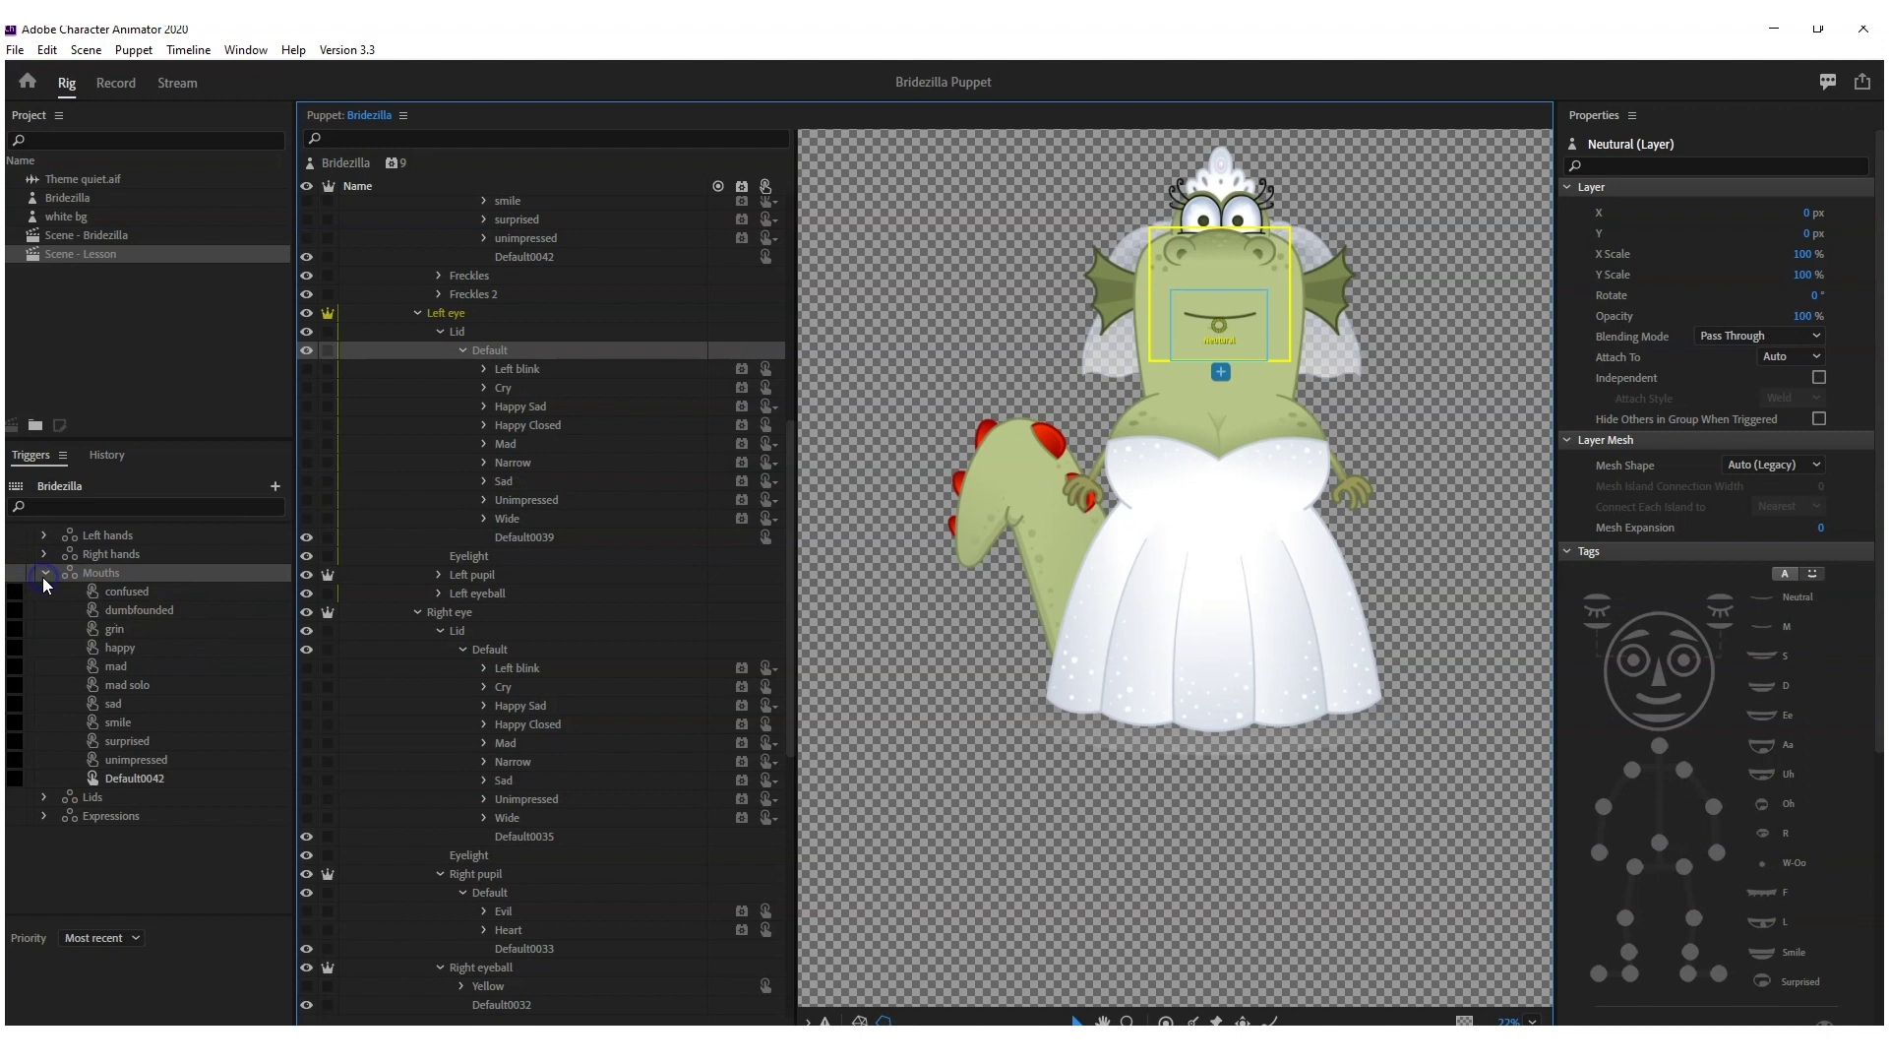
# - Collapse Mouths, expand the Lids triggers, inspect the Cry trigger, and select the Right eye group
pyautogui.click(43, 576)
pyautogui.click(45, 574)
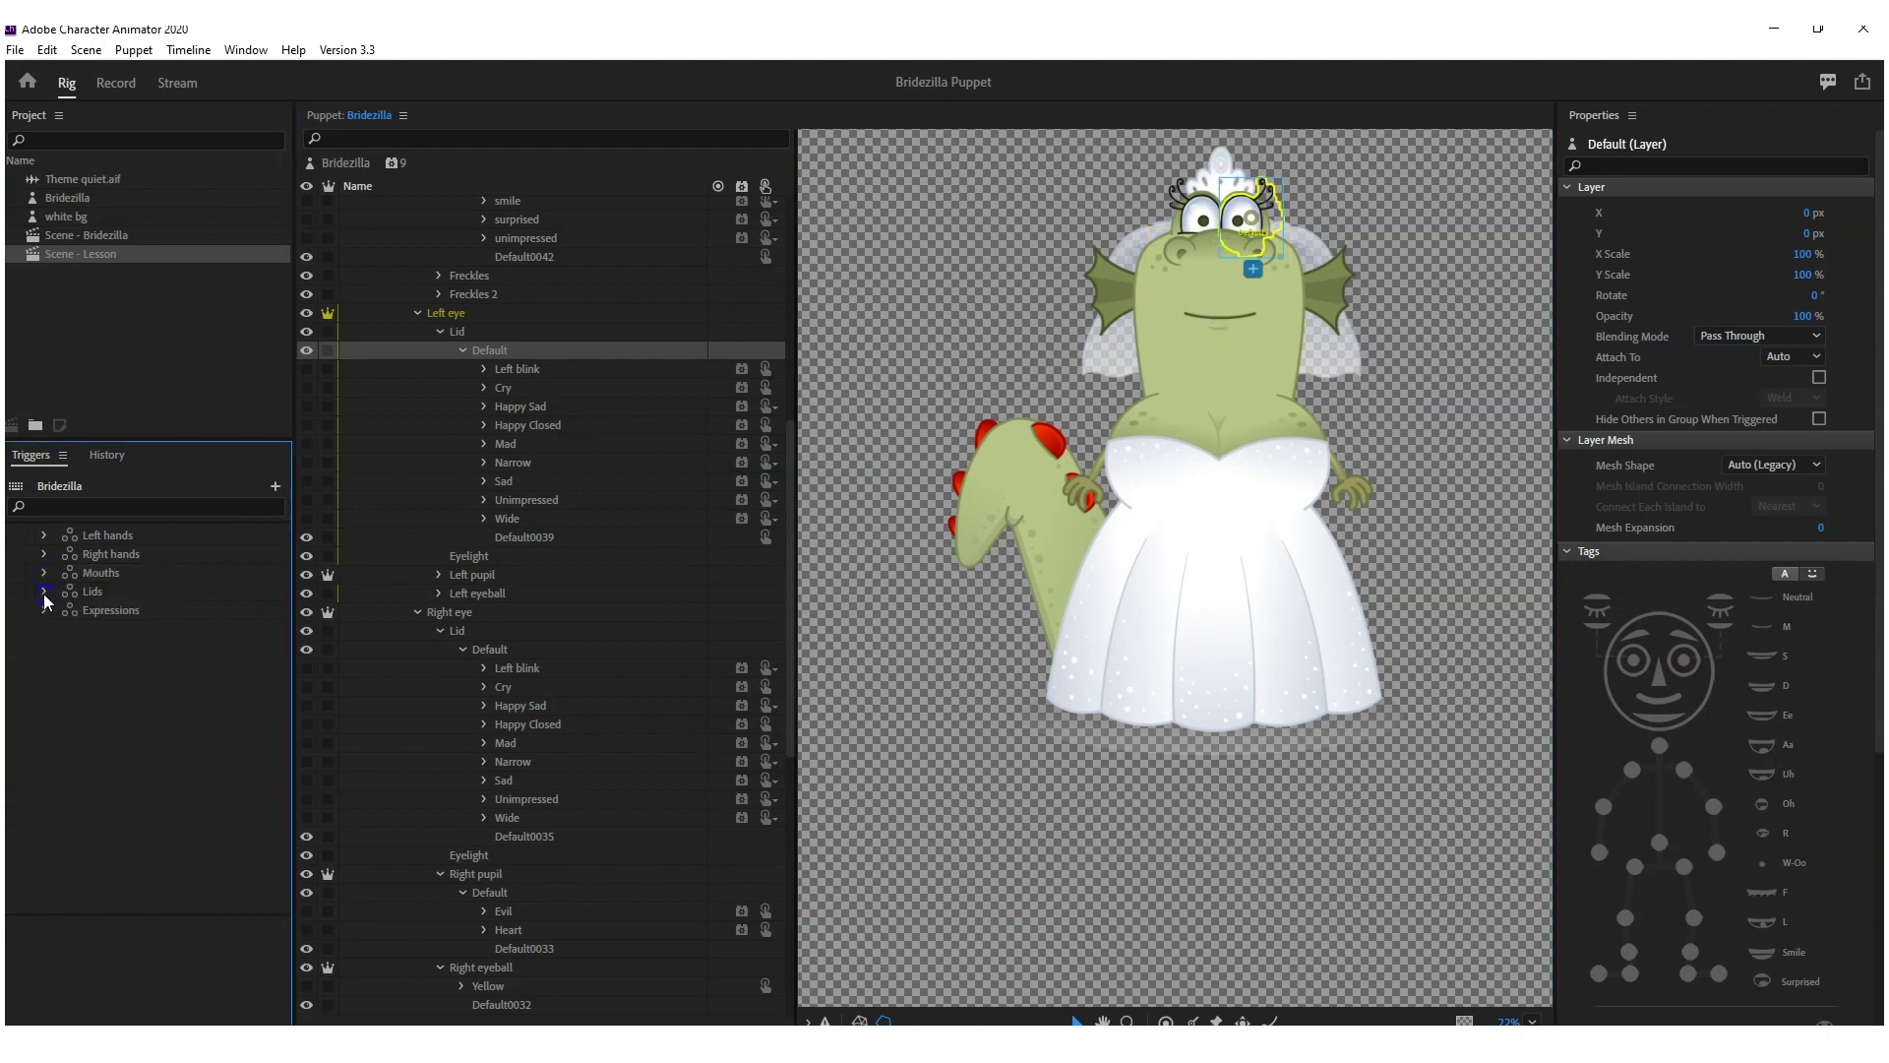
pyautogui.click(45, 592)
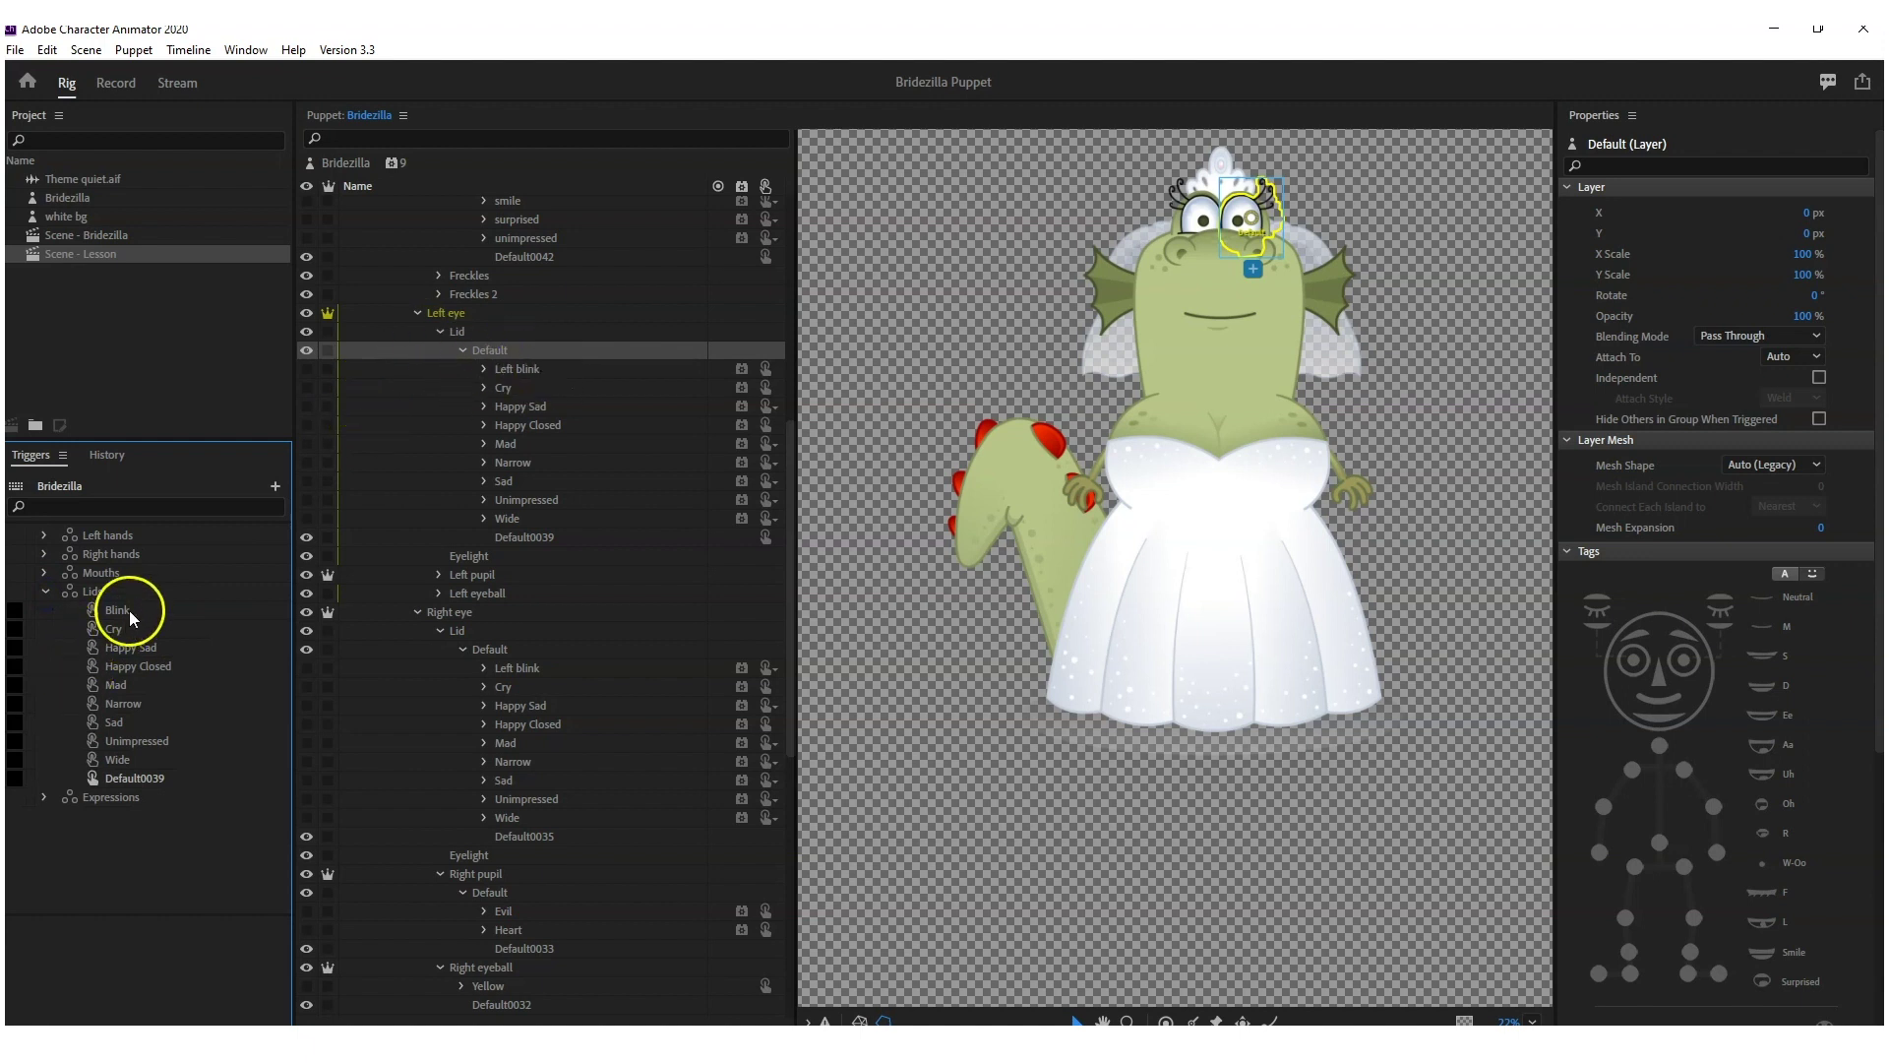
pyautogui.click(113, 629)
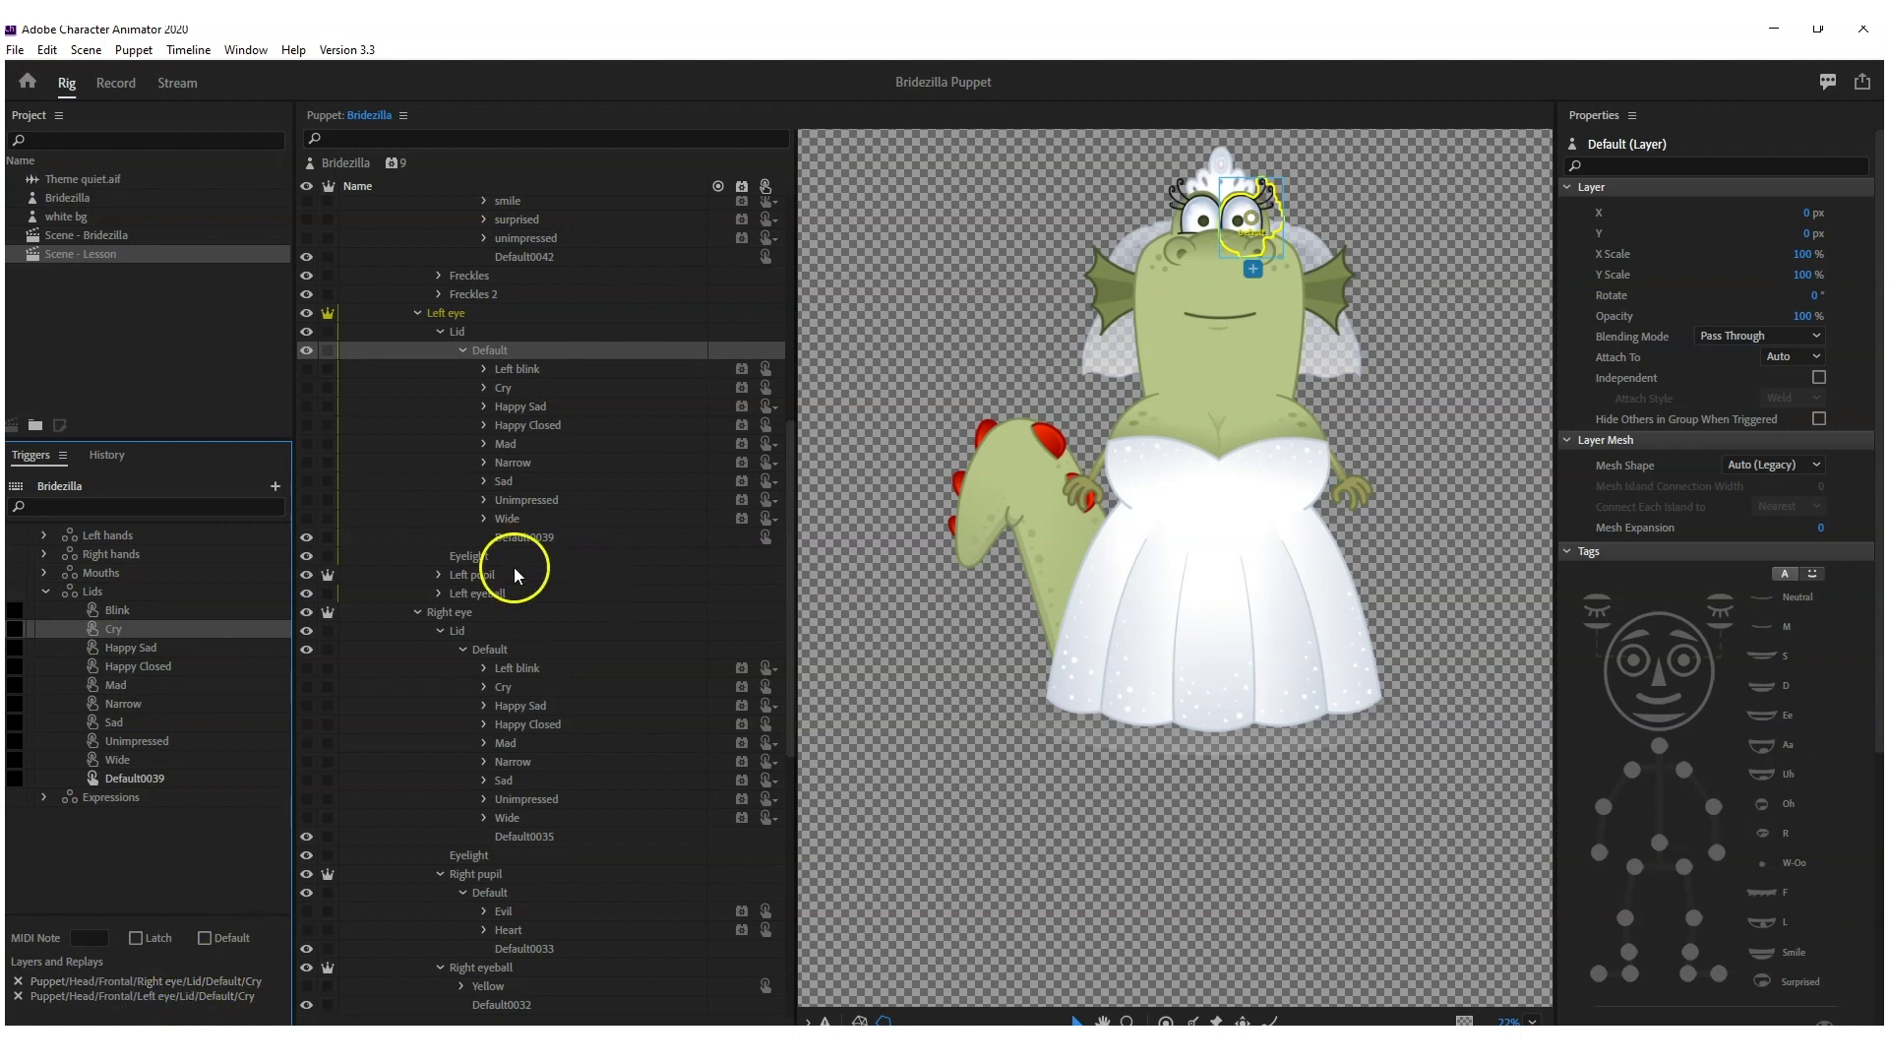
pyautogui.click(468, 614)
pyautogui.click(471, 614)
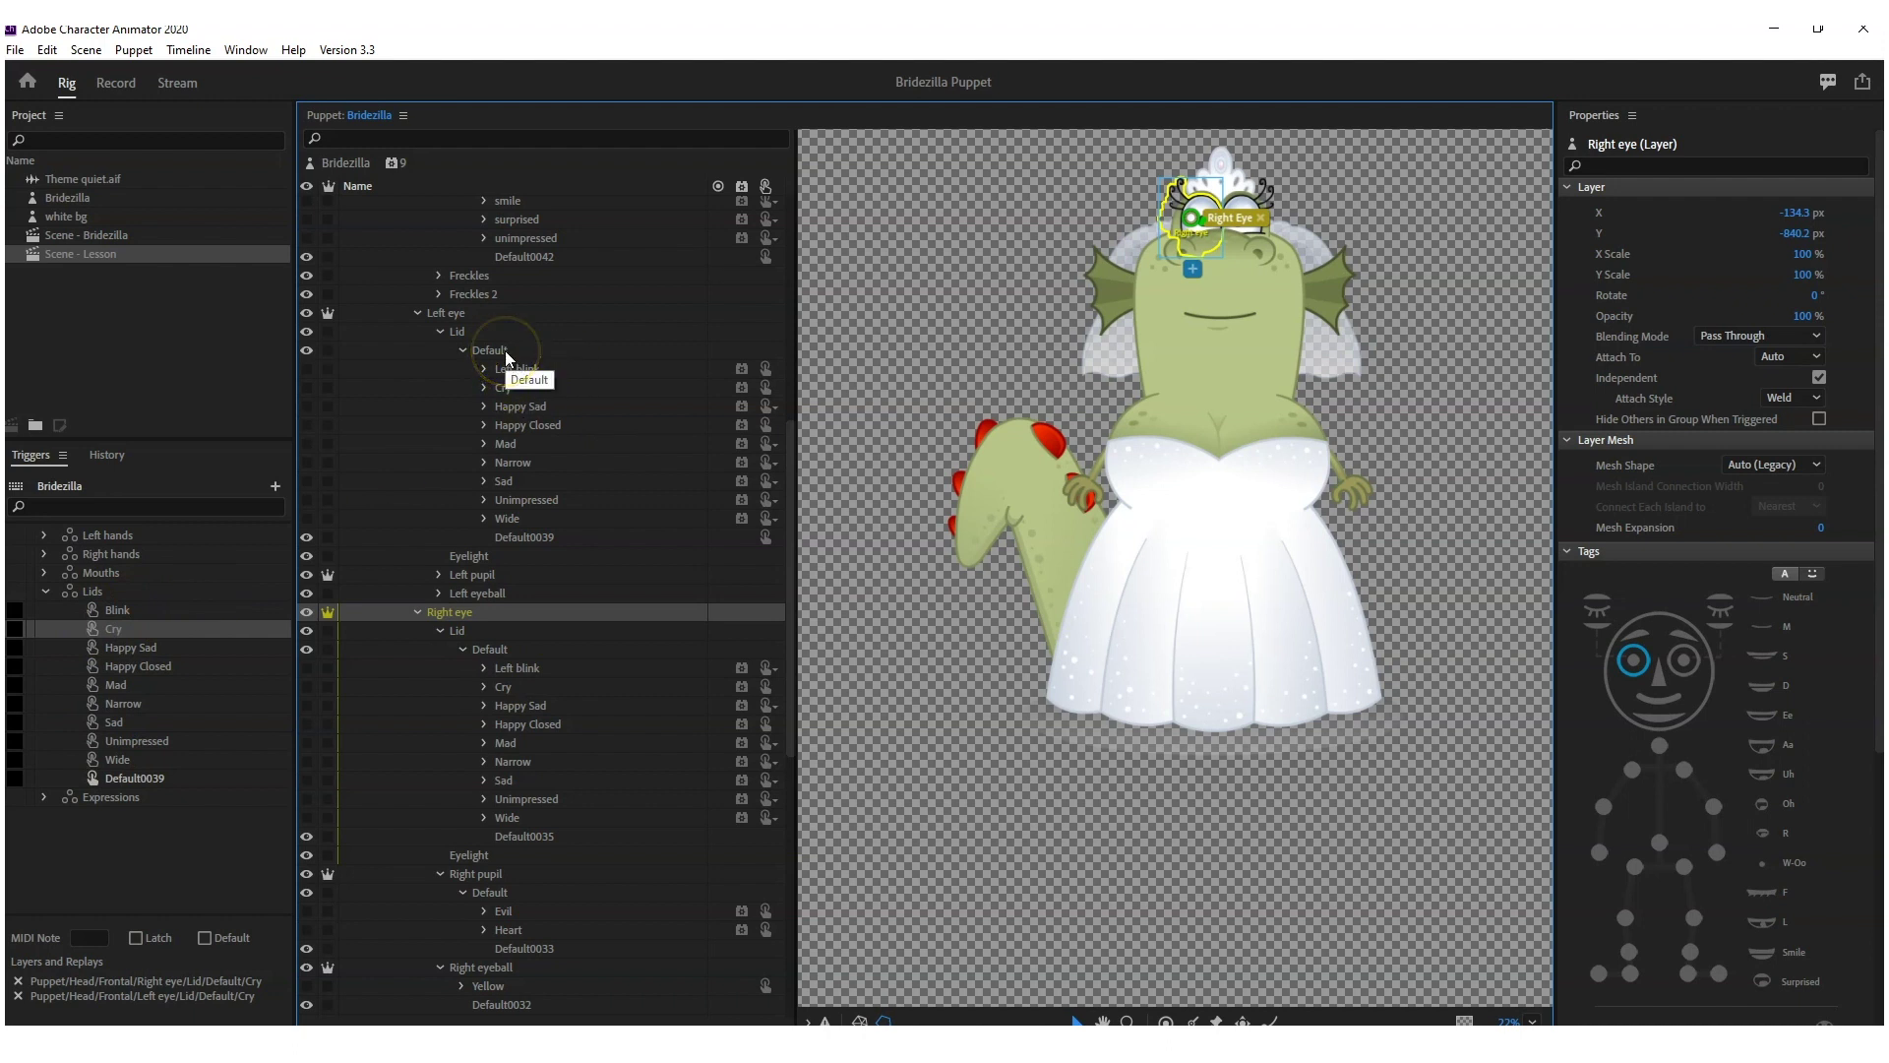
# - Assign the right eye's Cry, Happy Sad and Happy Closed lid layers to their matching Lids triggers
pyautogui.click(515, 686)
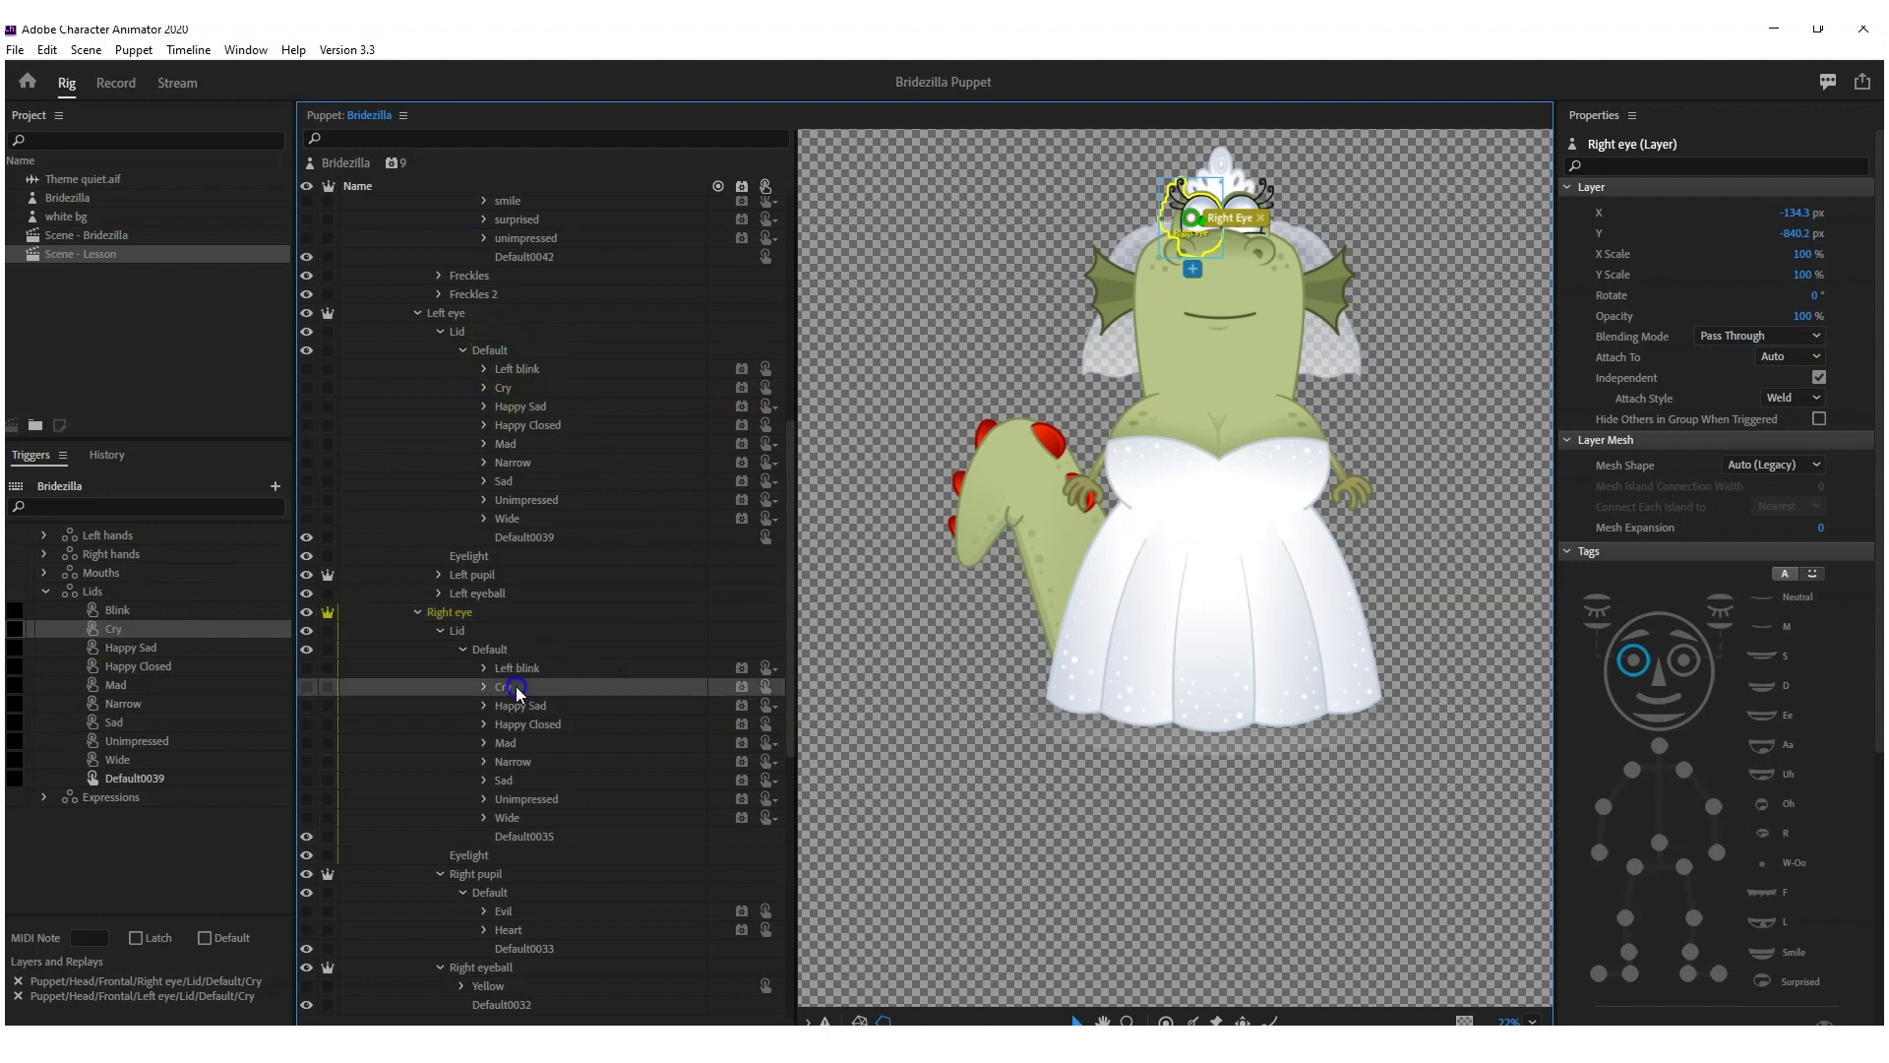
pyautogui.moveTo(499, 687); pyautogui.dragTo(157, 631)
pyautogui.click(525, 706)
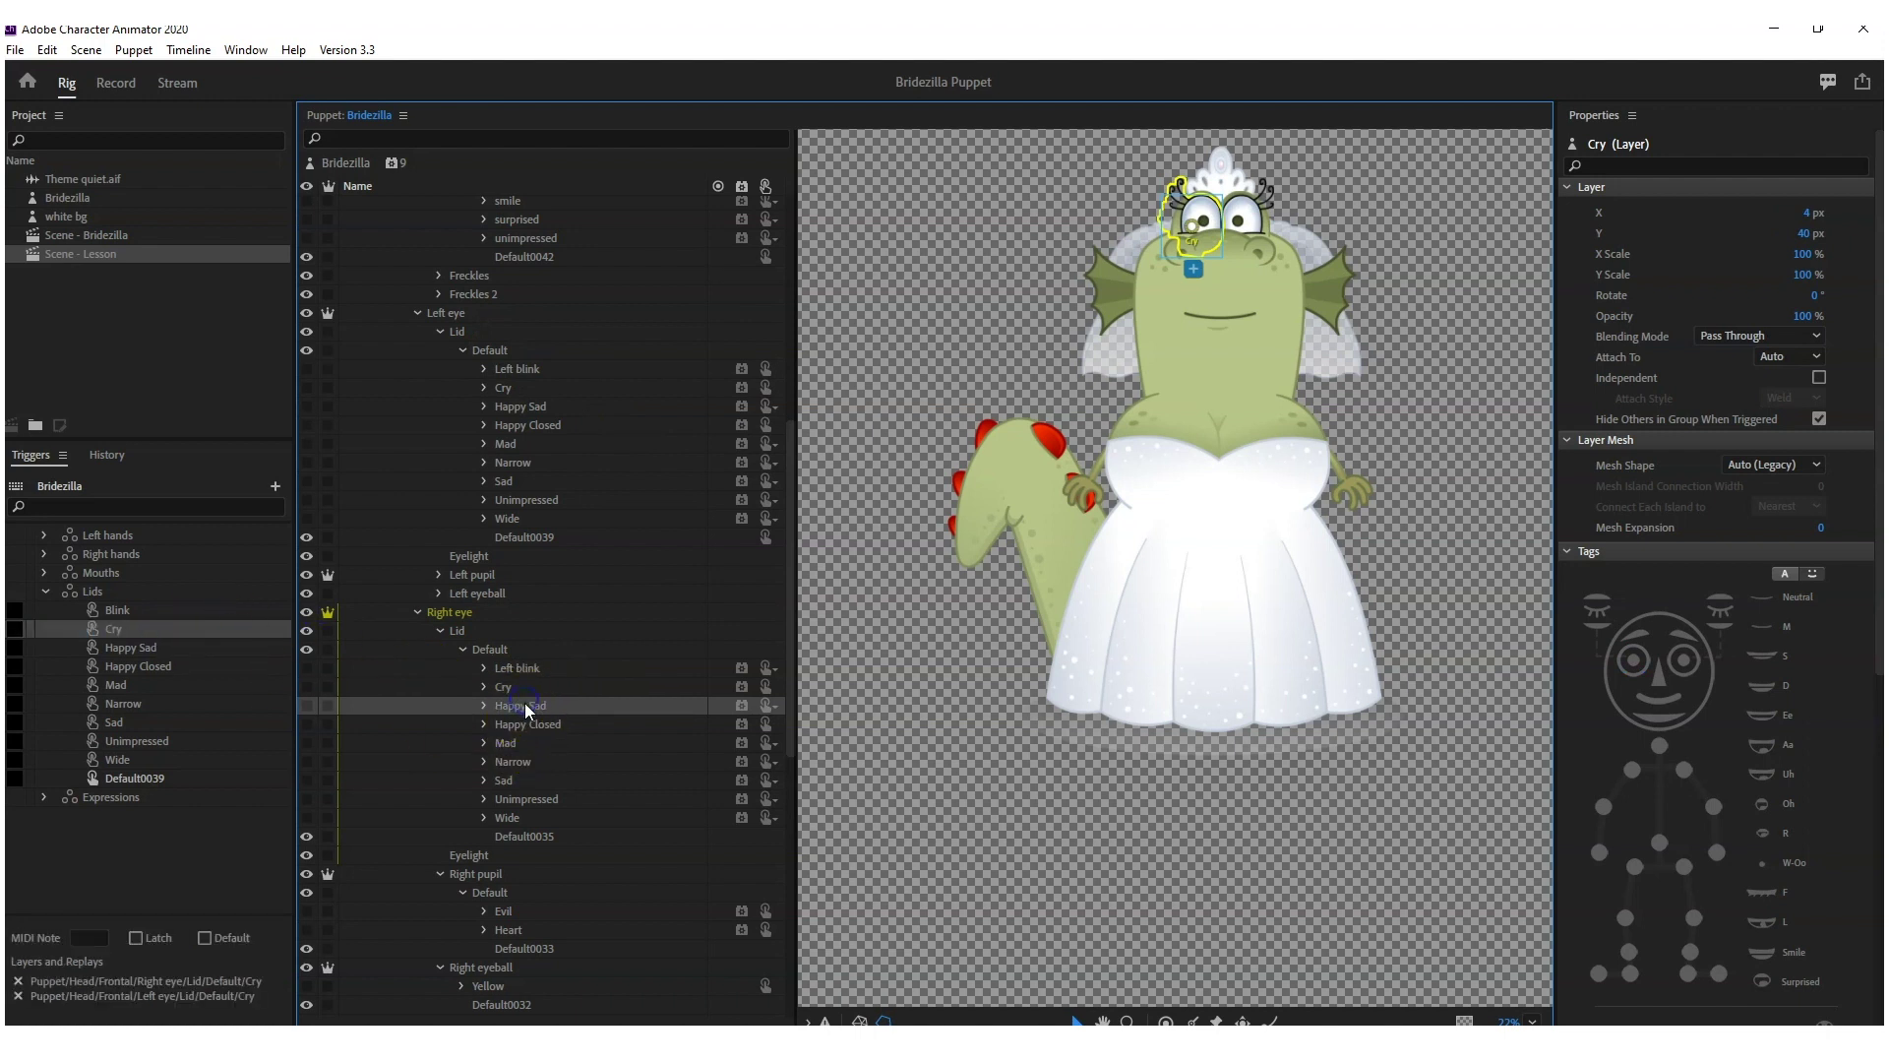
pyautogui.moveTo(525, 708); pyautogui.dragTo(173, 648)
pyautogui.click(531, 725)
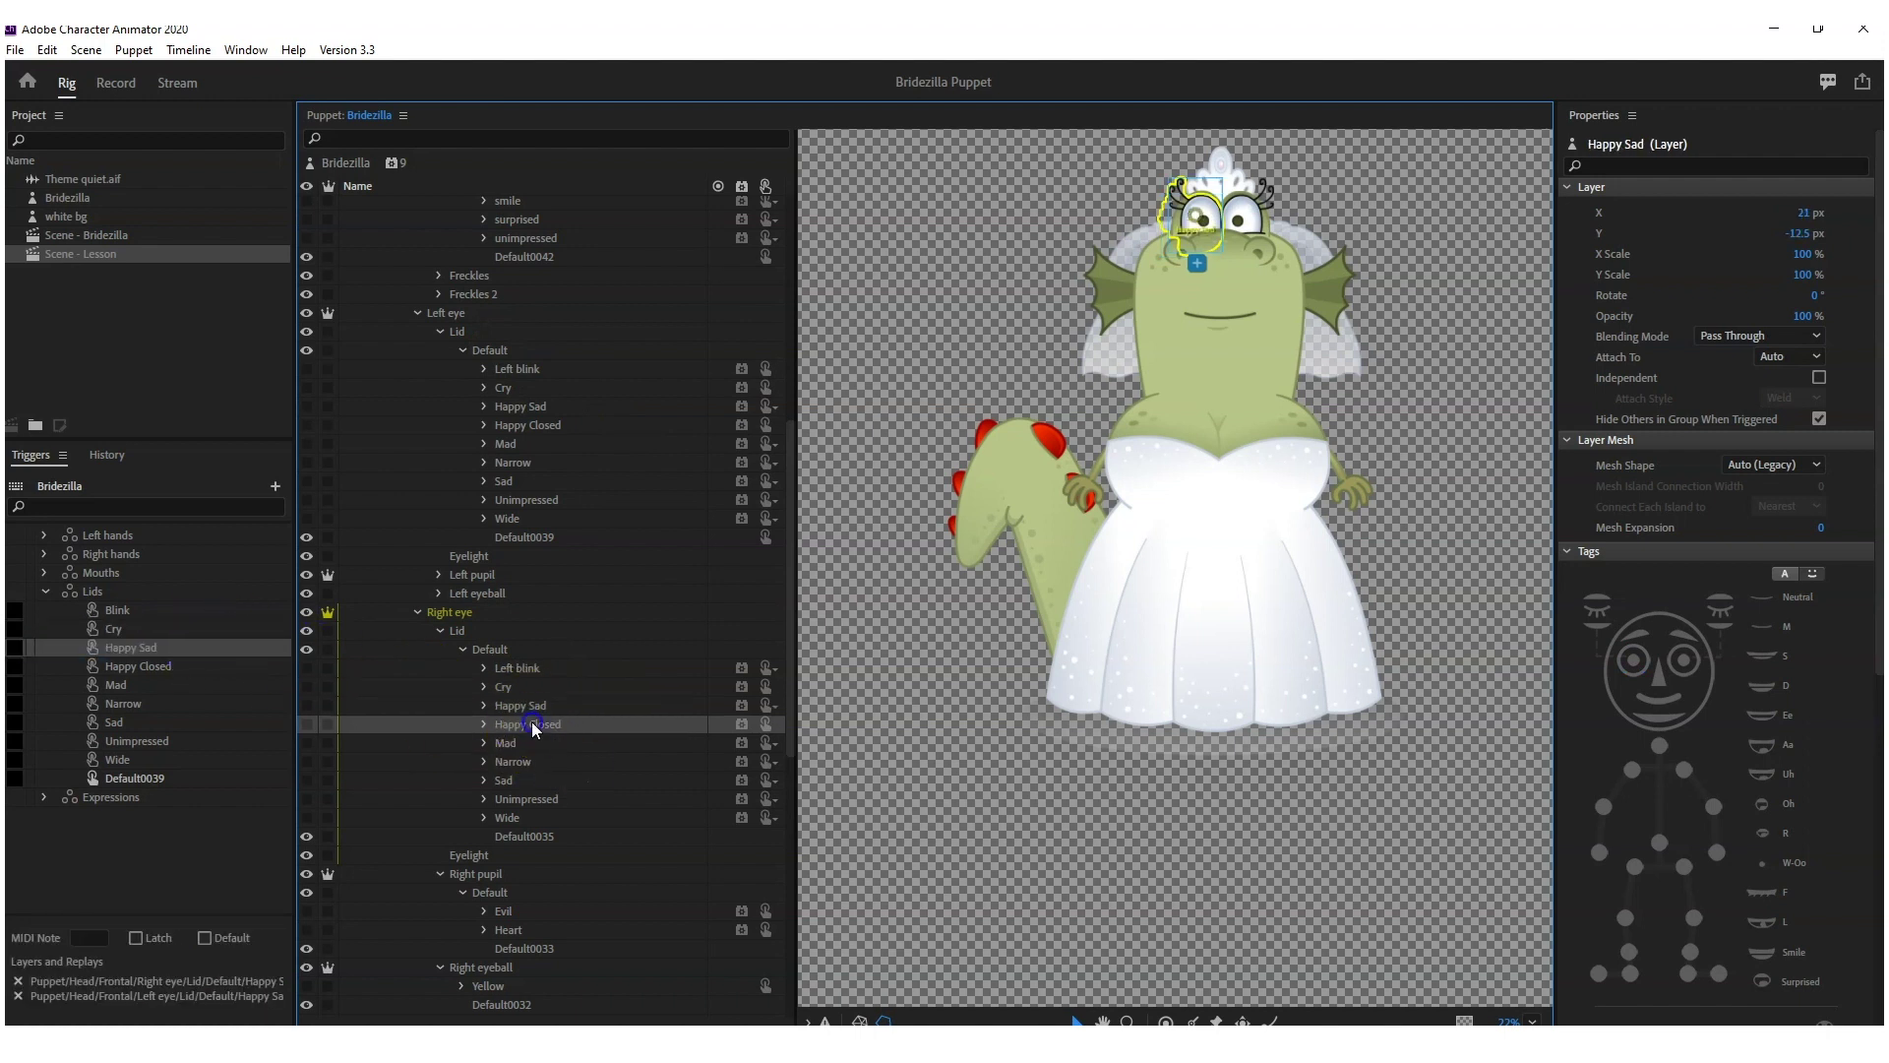
pyautogui.moveTo(540, 725); pyautogui.dragTo(198, 659)
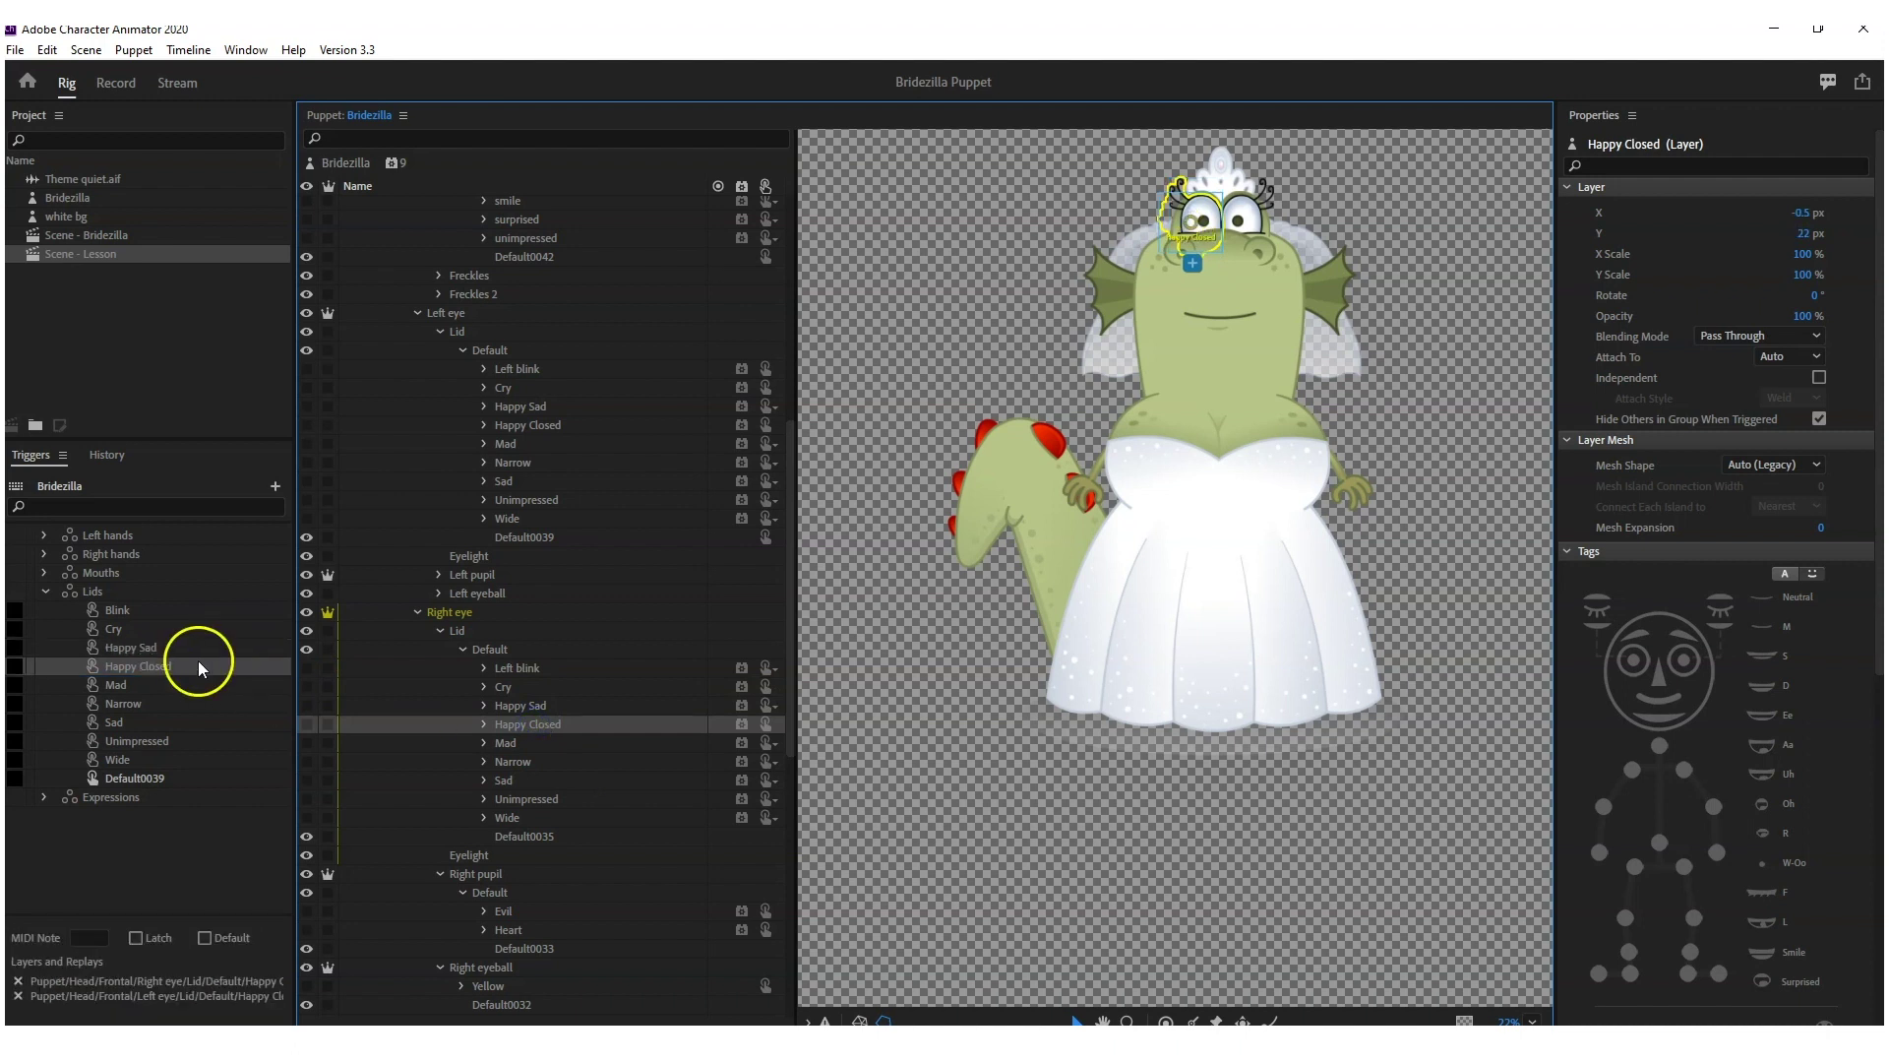
pyautogui.click(45, 589)
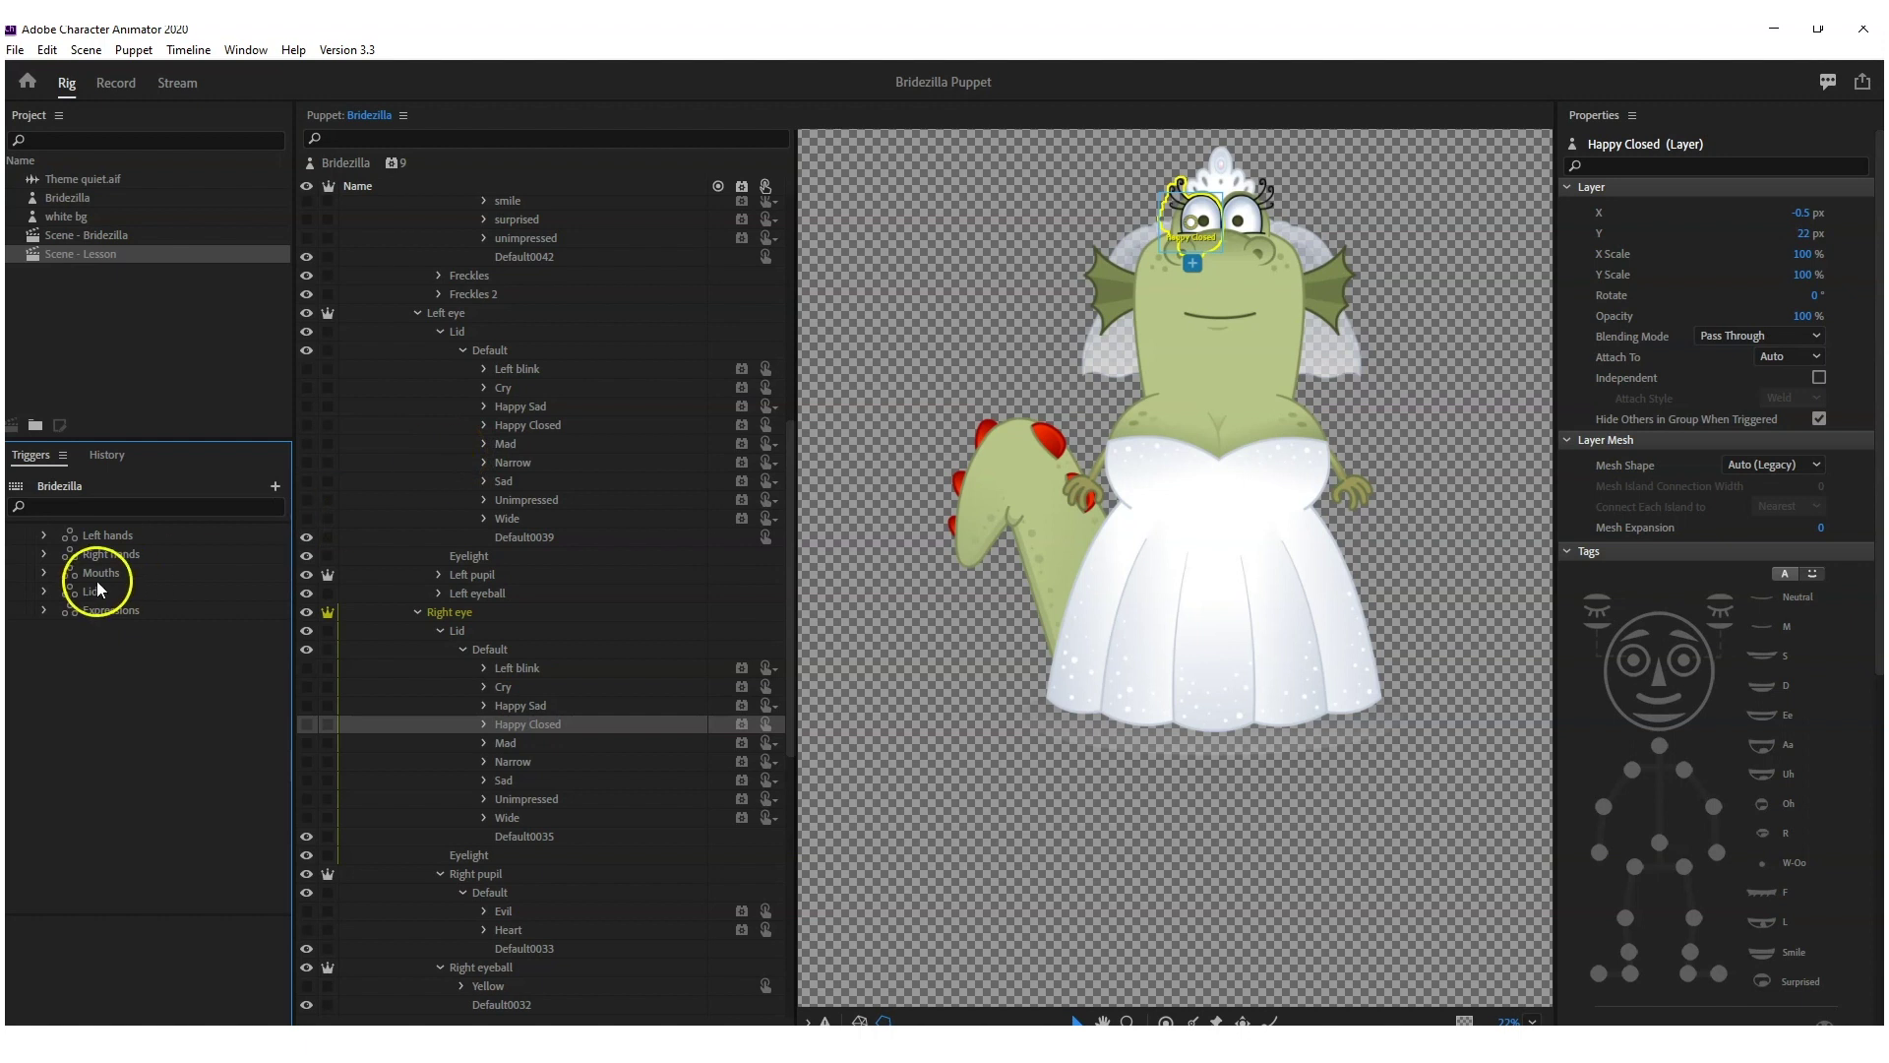
# - Create a new swap set named 'Expressions'
pyautogui.click(276, 488)
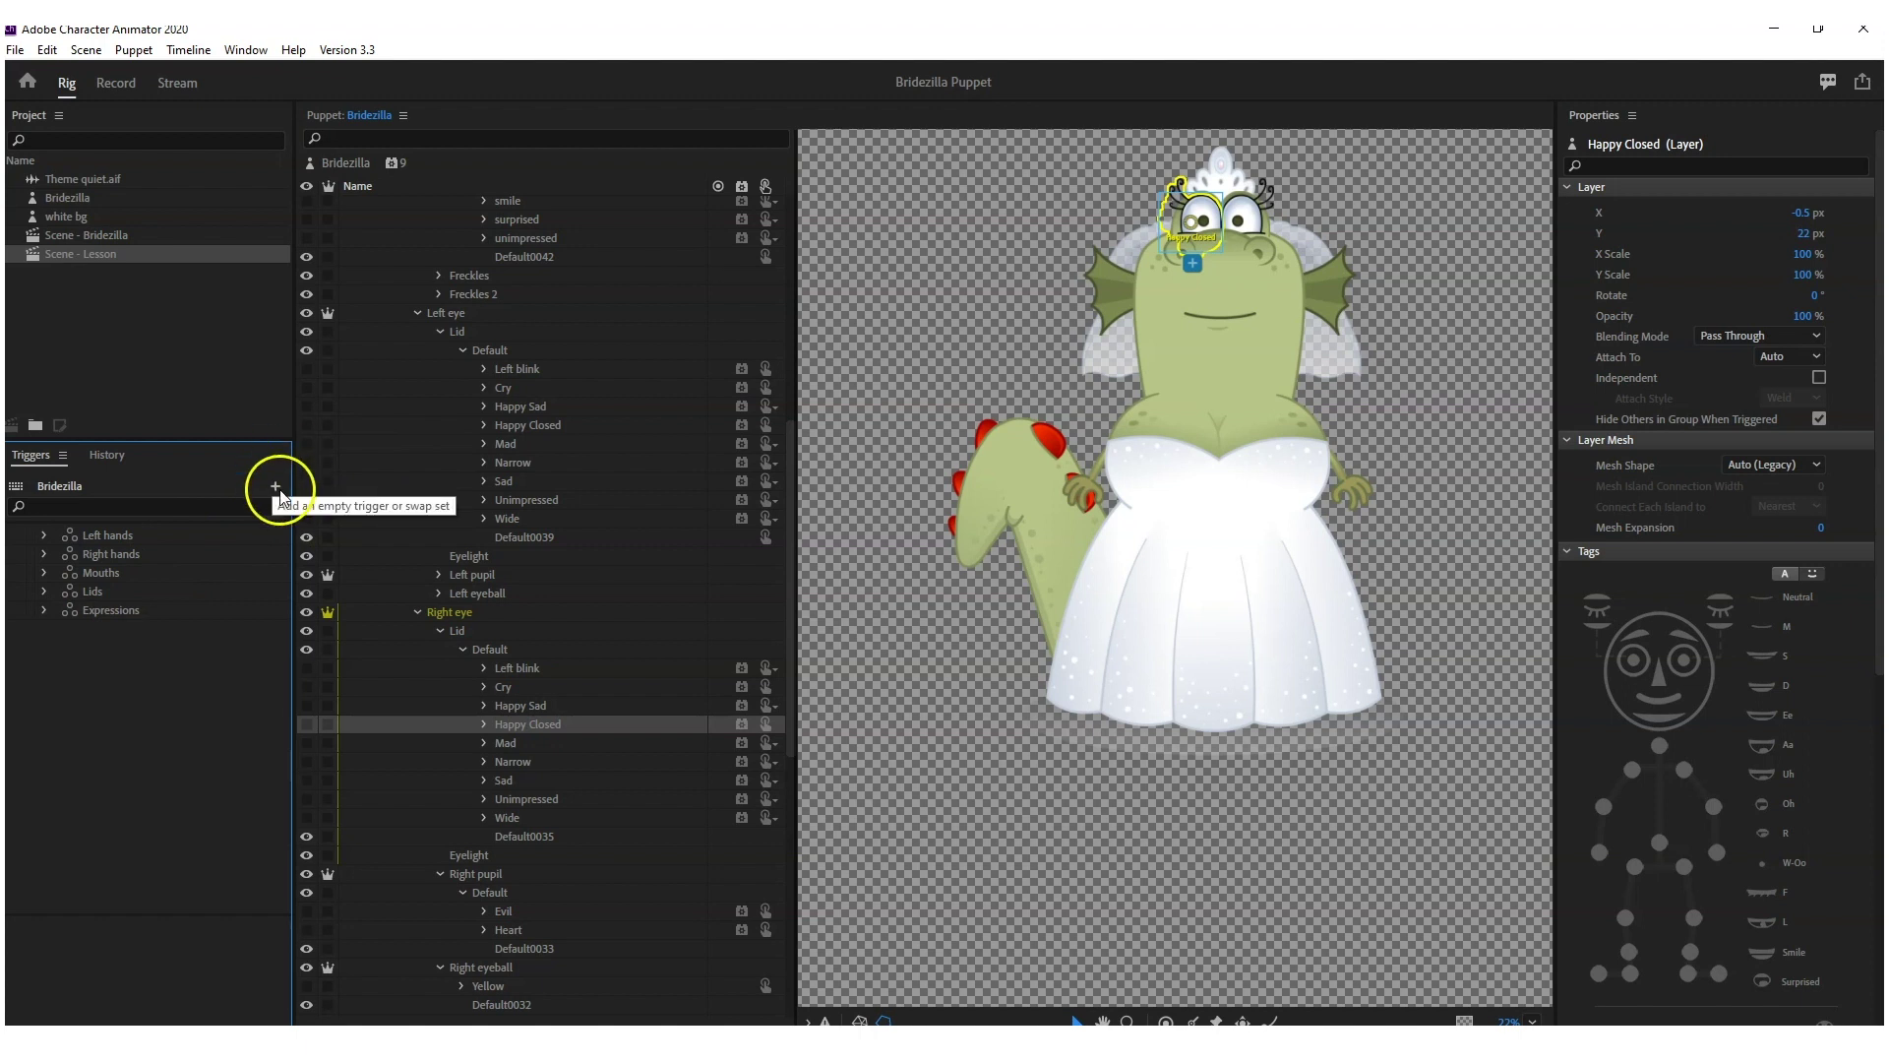
pyautogui.click(372, 533)
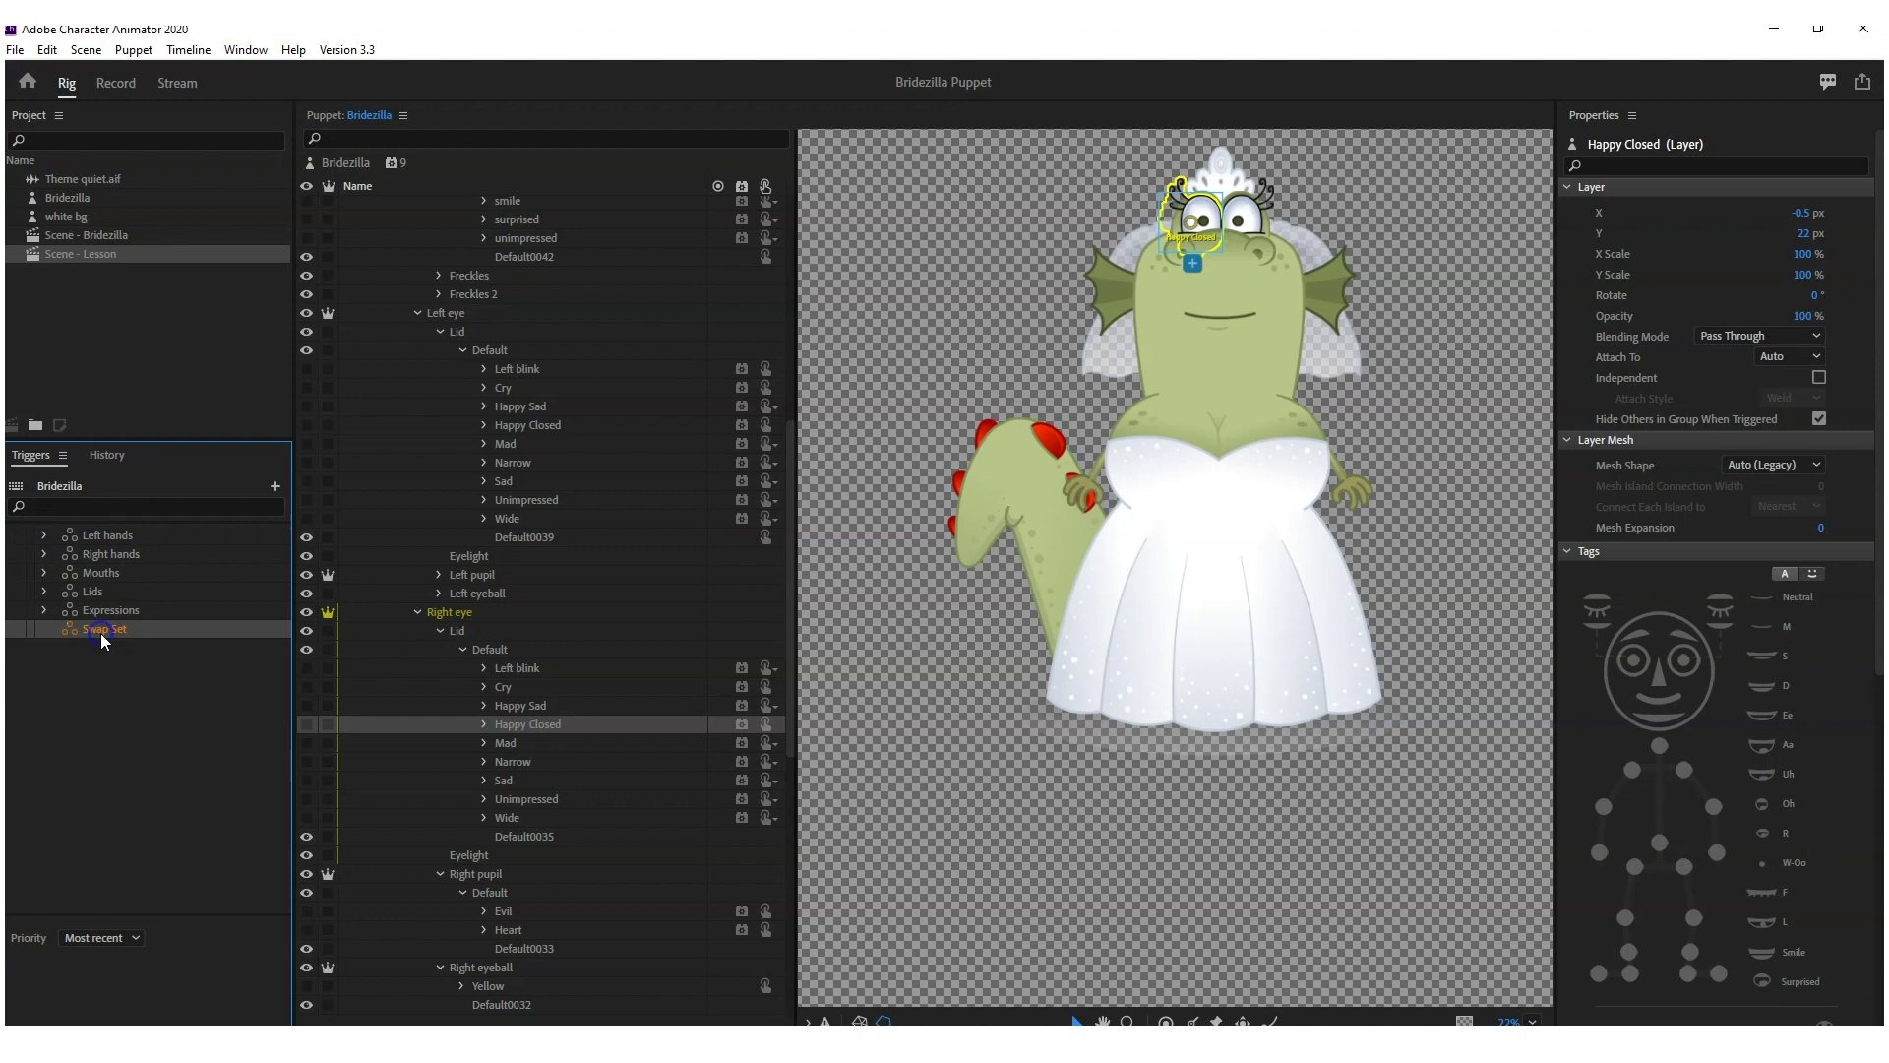
pyautogui.doubleClick(102, 632)
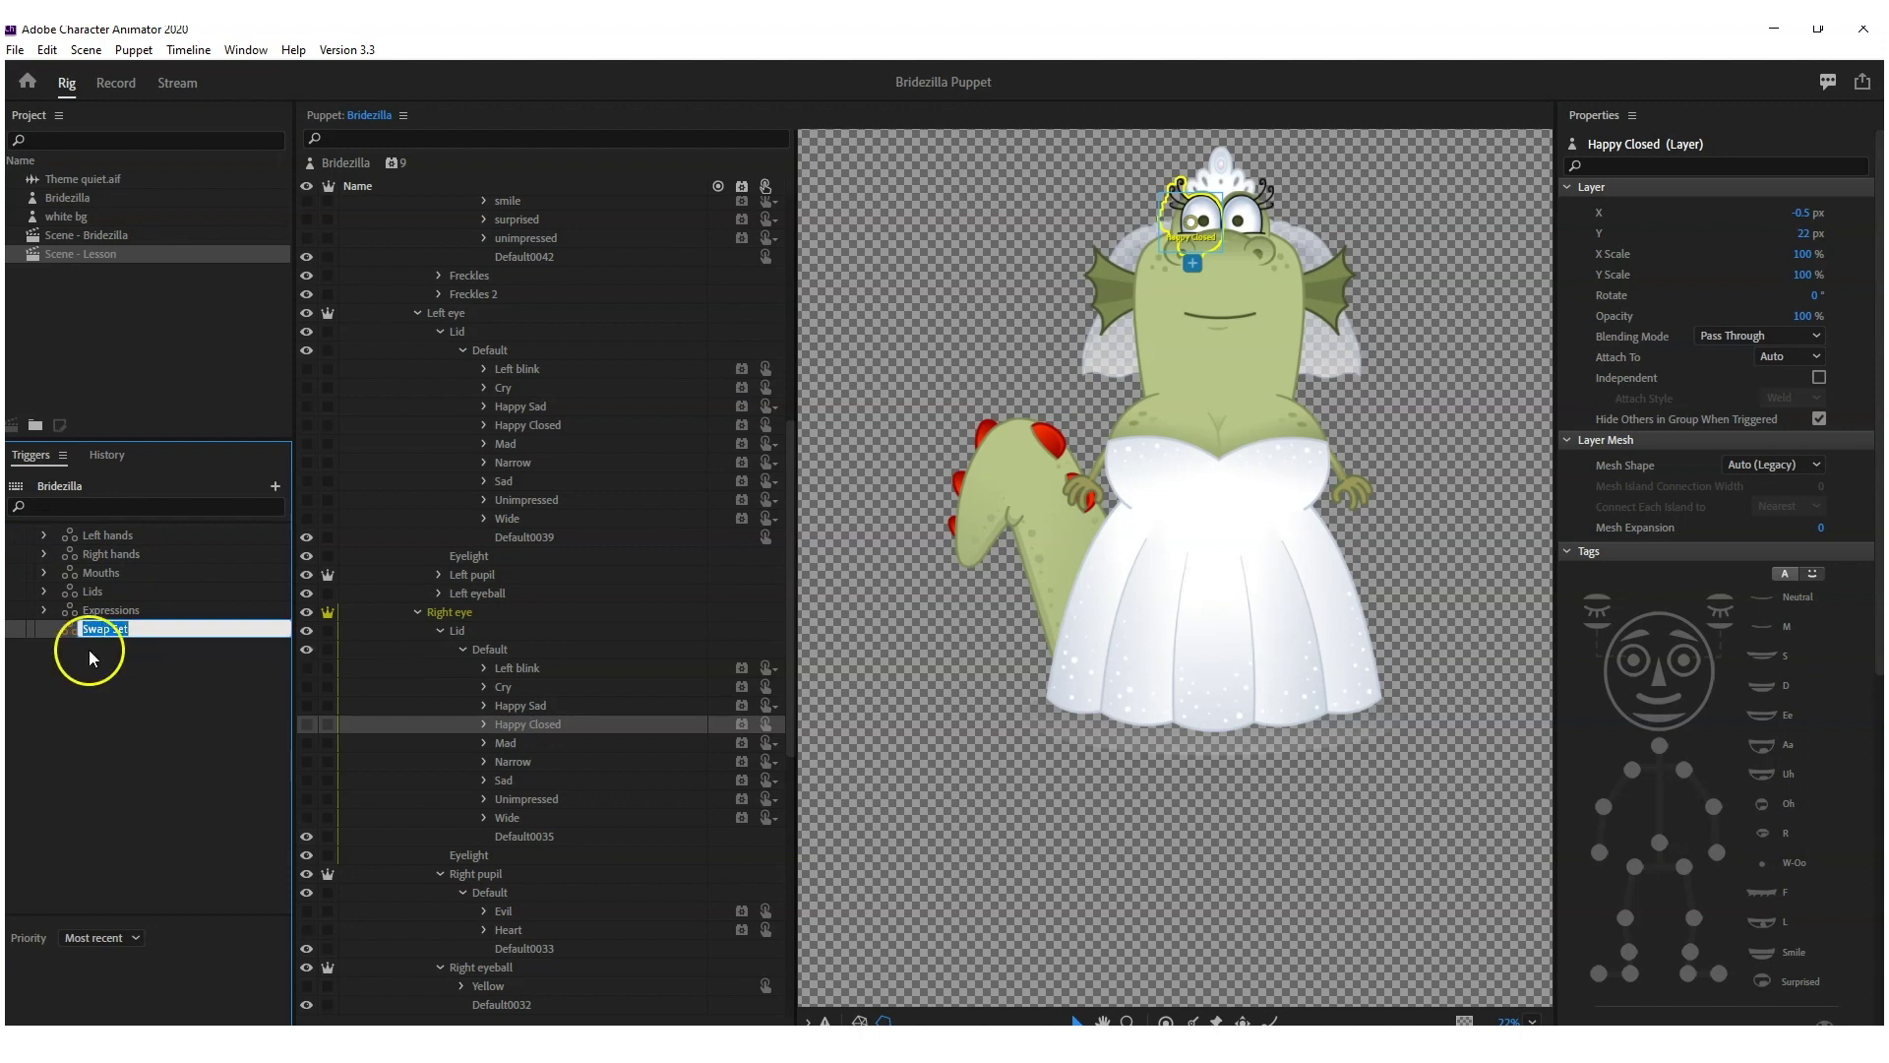
pyautogui.write('Expressions')
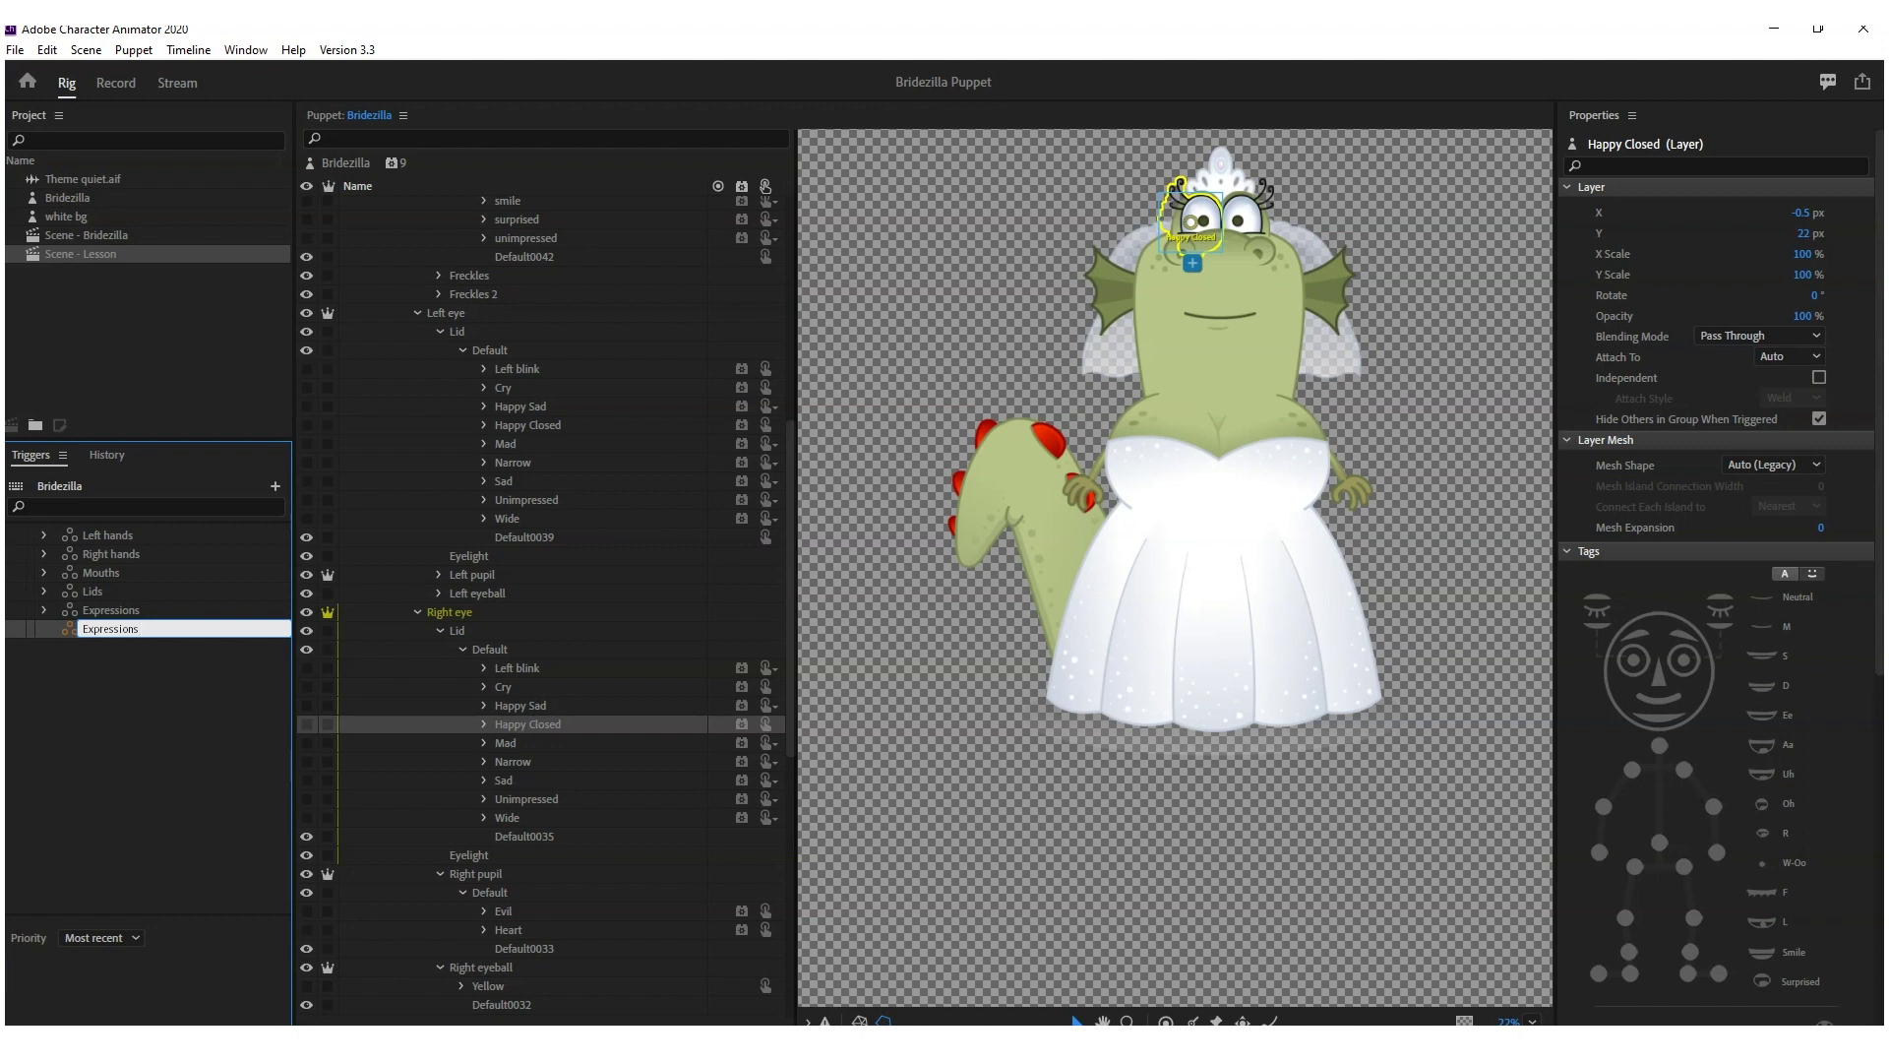
pyautogui.press('Return')
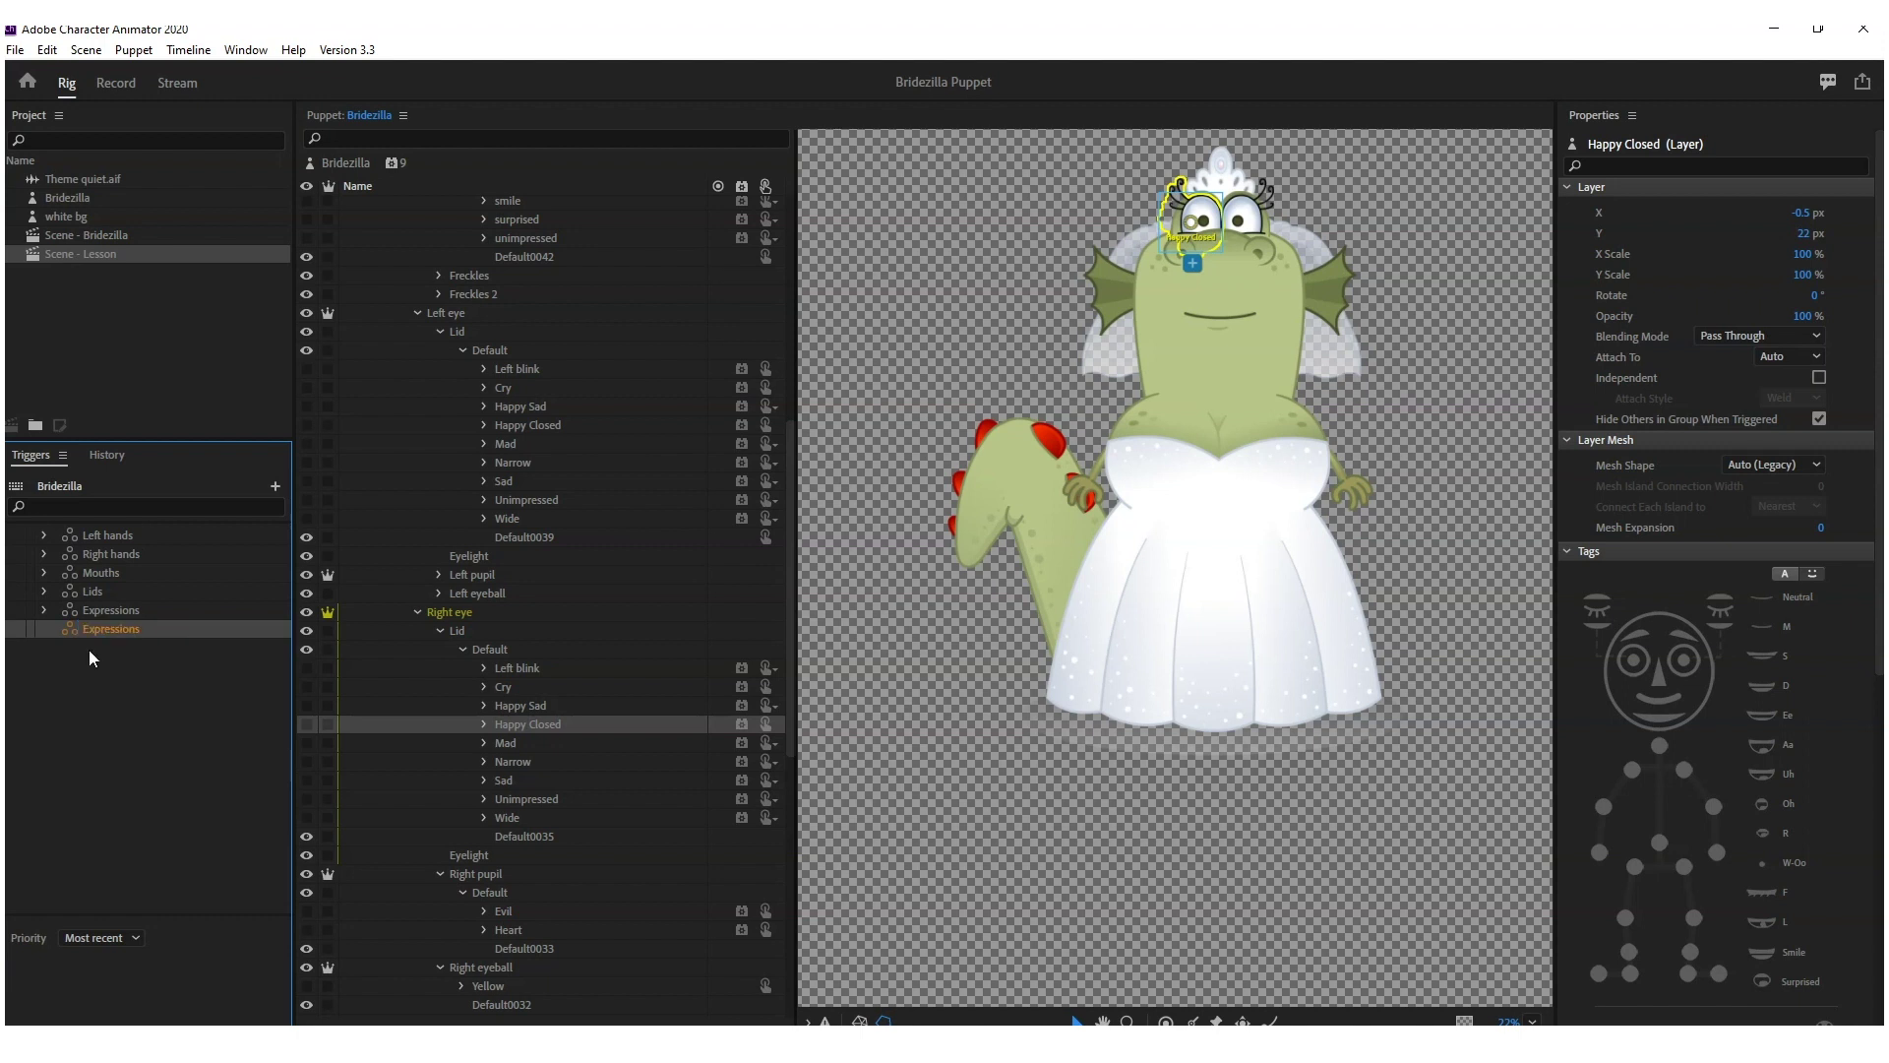
# - Add a trigger named 'Cry' to the Expressions swap set
pyautogui.click(275, 486)
pyautogui.click(323, 510)
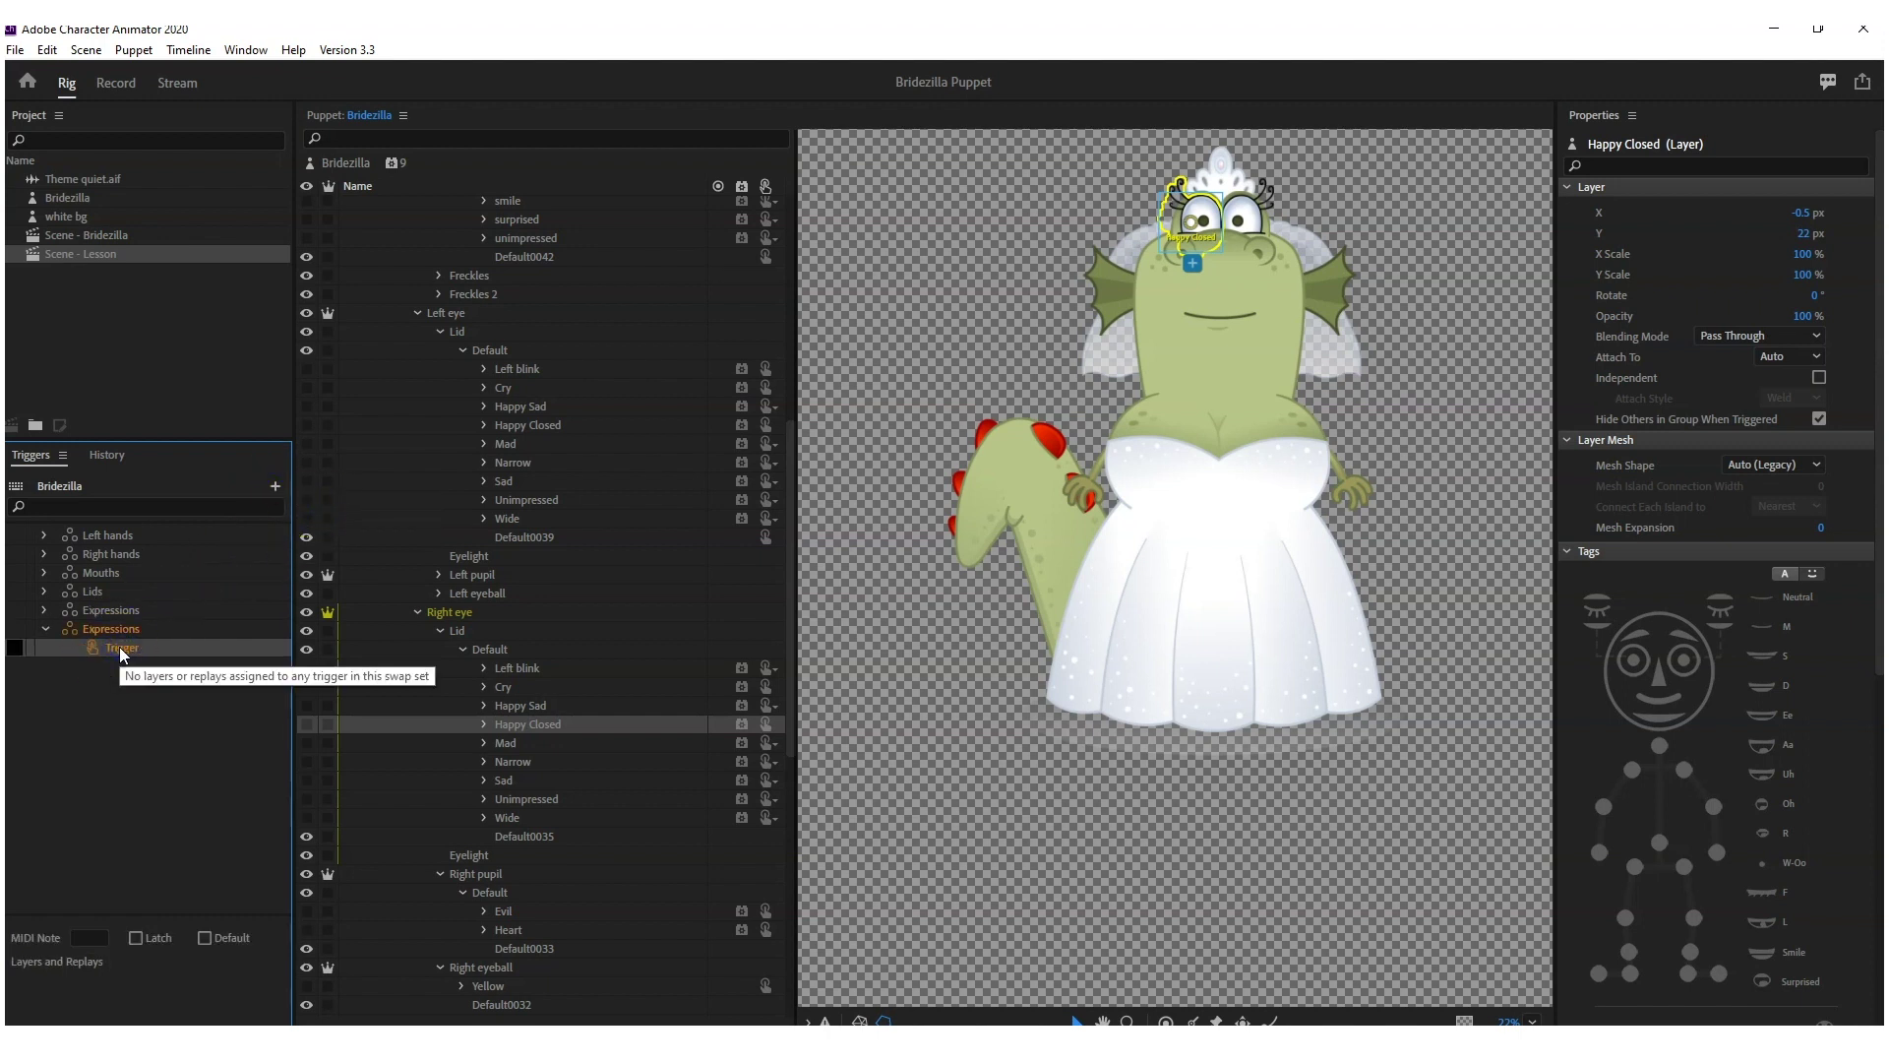
pyautogui.doubleClick(120, 648)
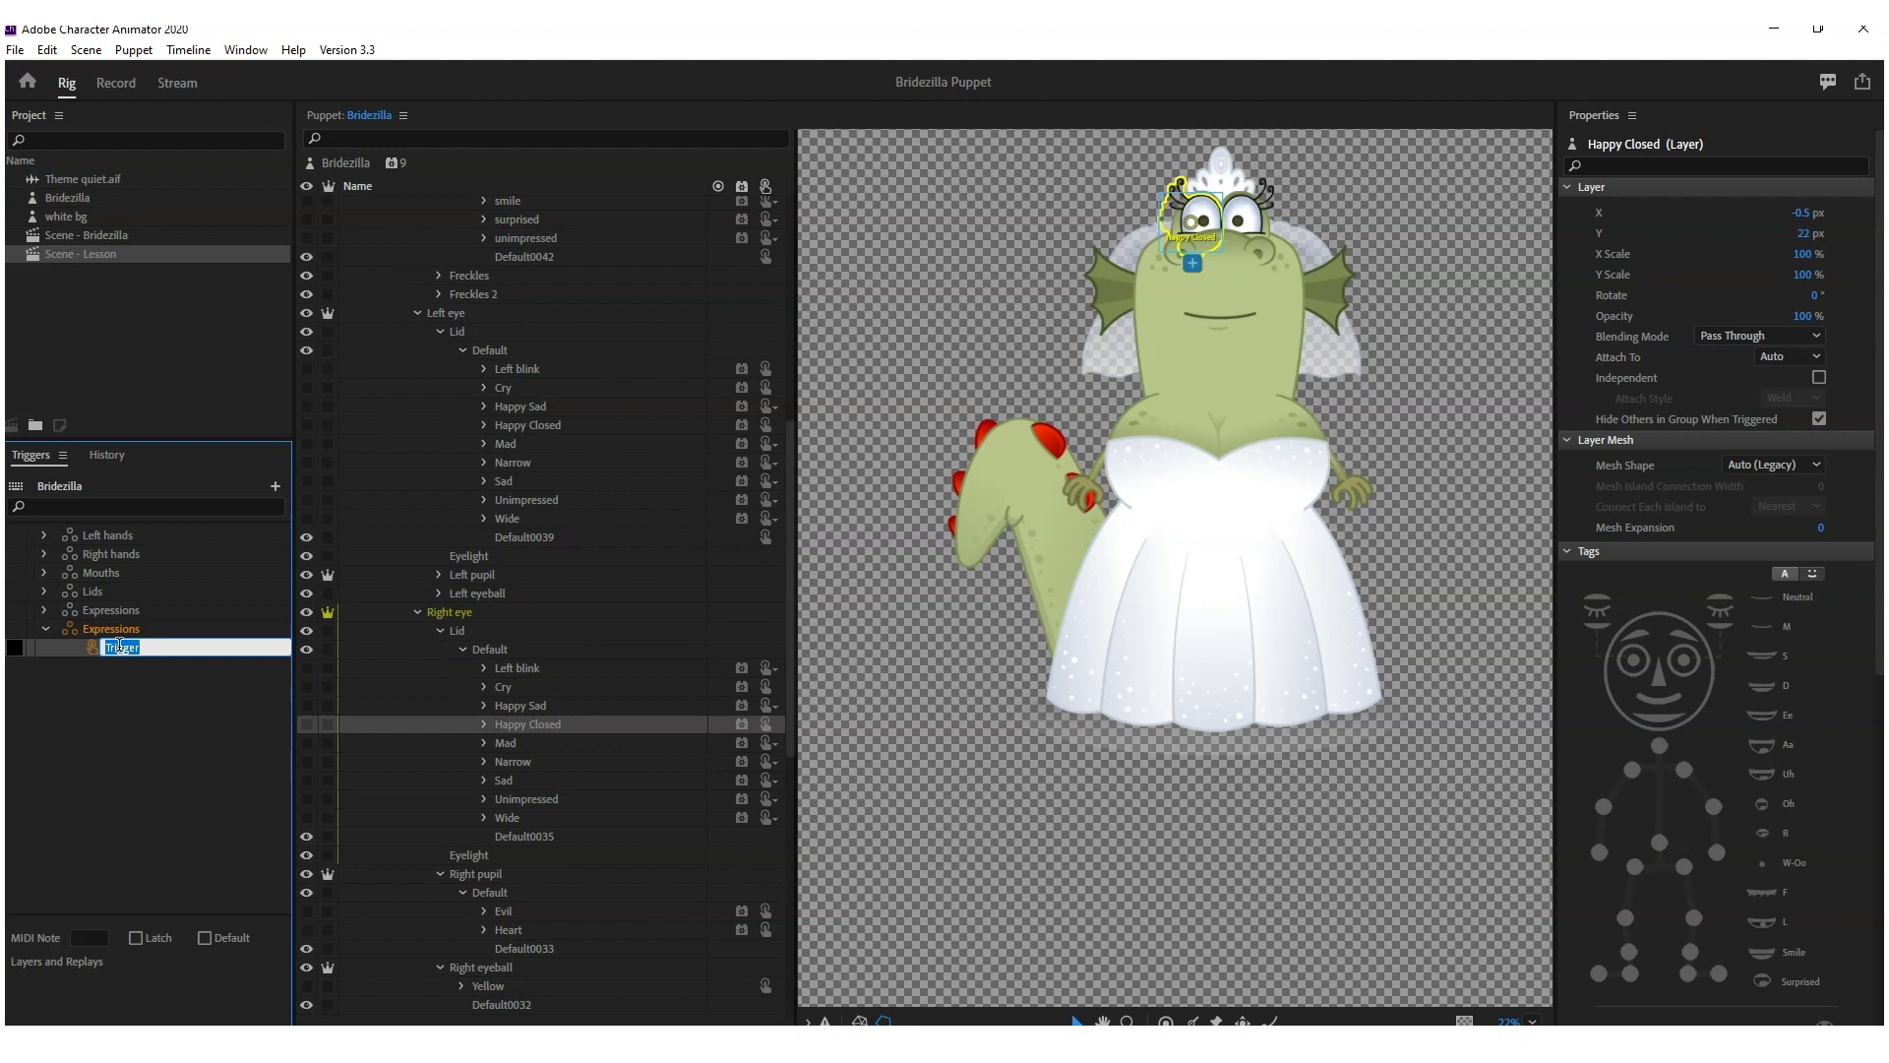
pyautogui.write('Cry')
pyautogui.press('Return')
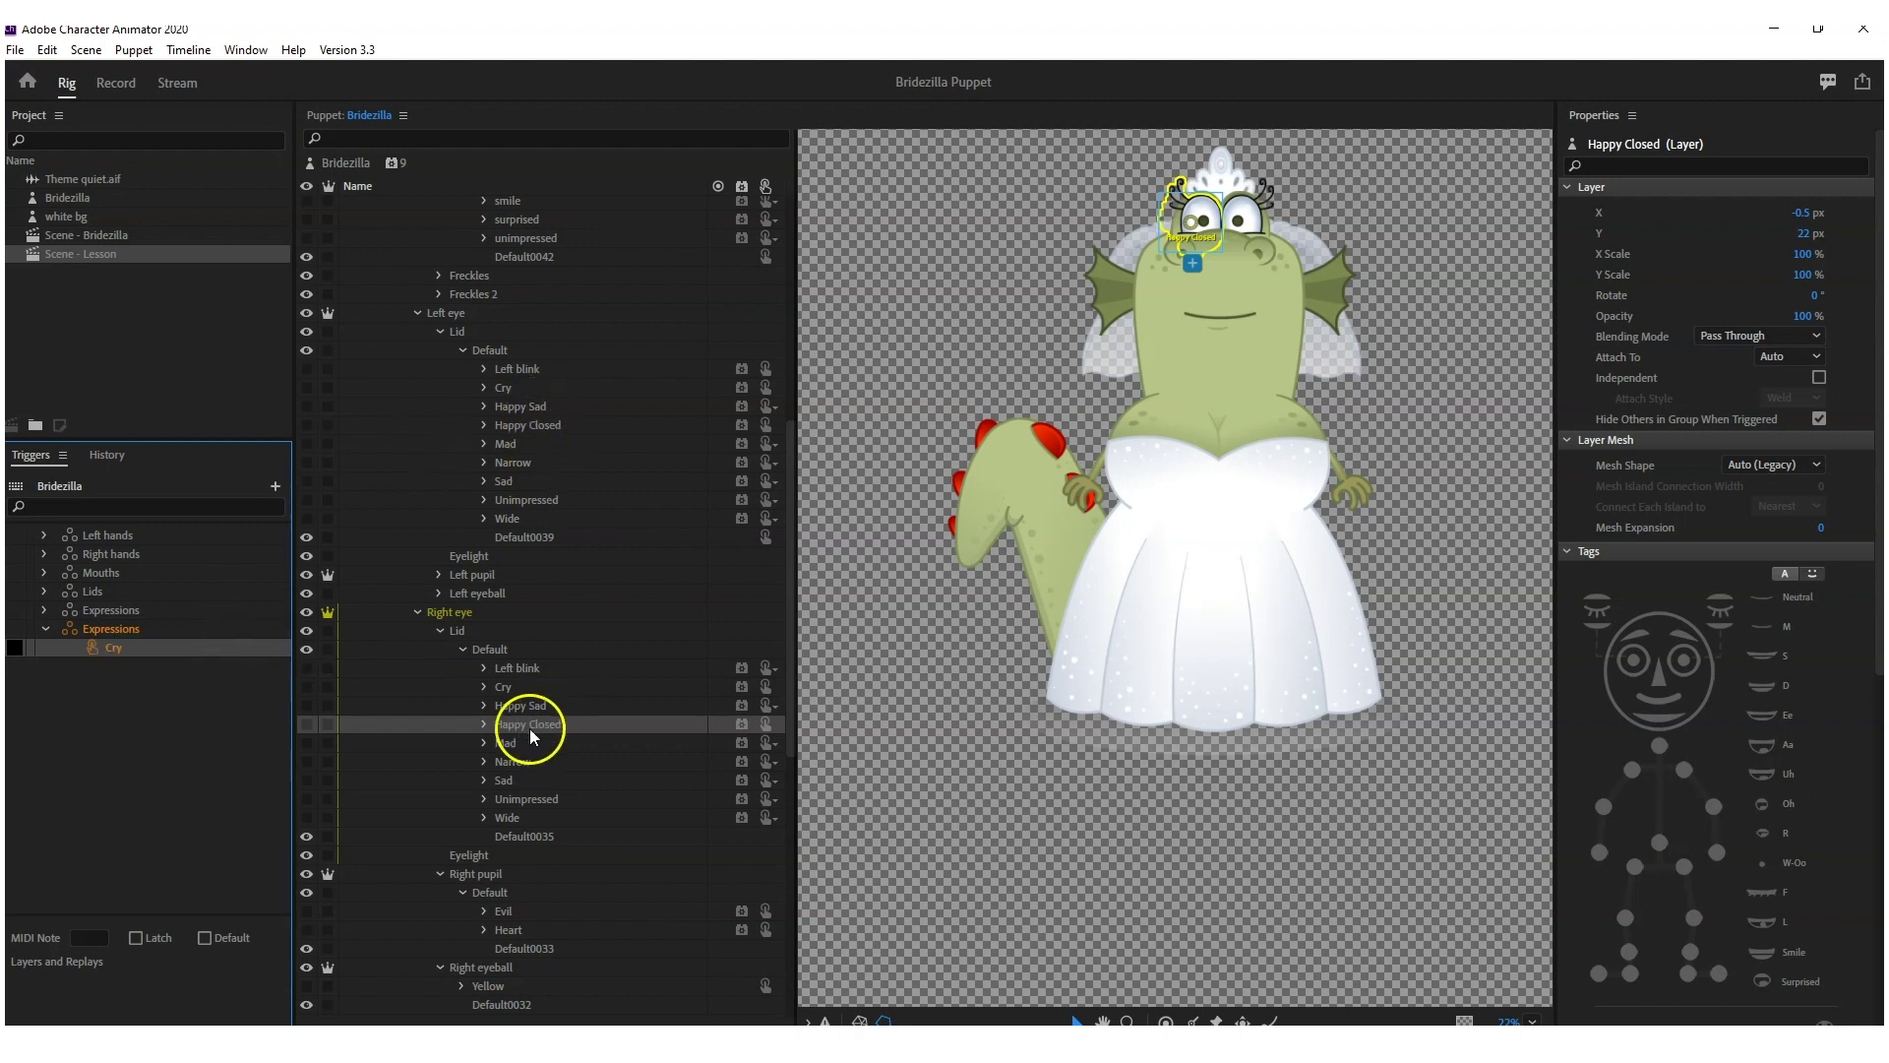
# - Assign both eyes' Cry lid layers and the Neutral sad mouth to the Cry trigger
pyautogui.click(516, 689)
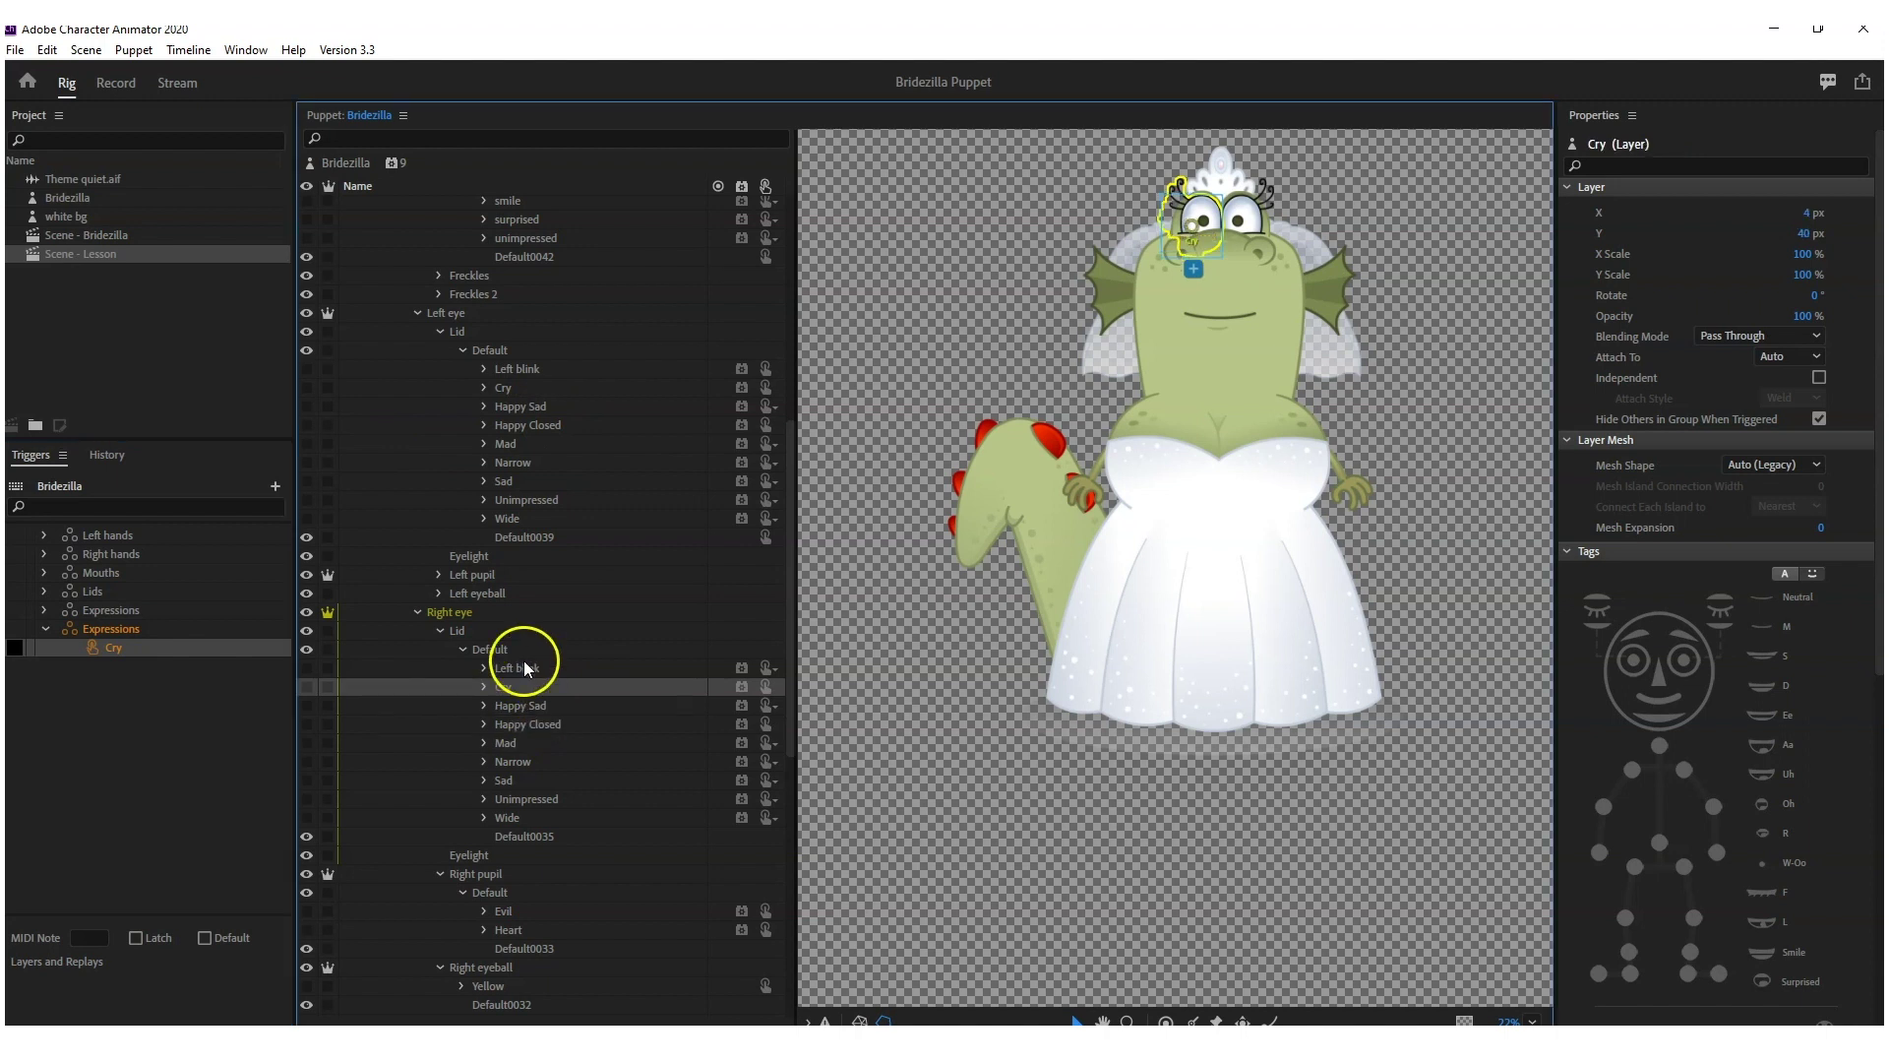
pyautogui.keyDown('ctrl'); pyautogui.click(522, 386); pyautogui.keyUp('ctrl')
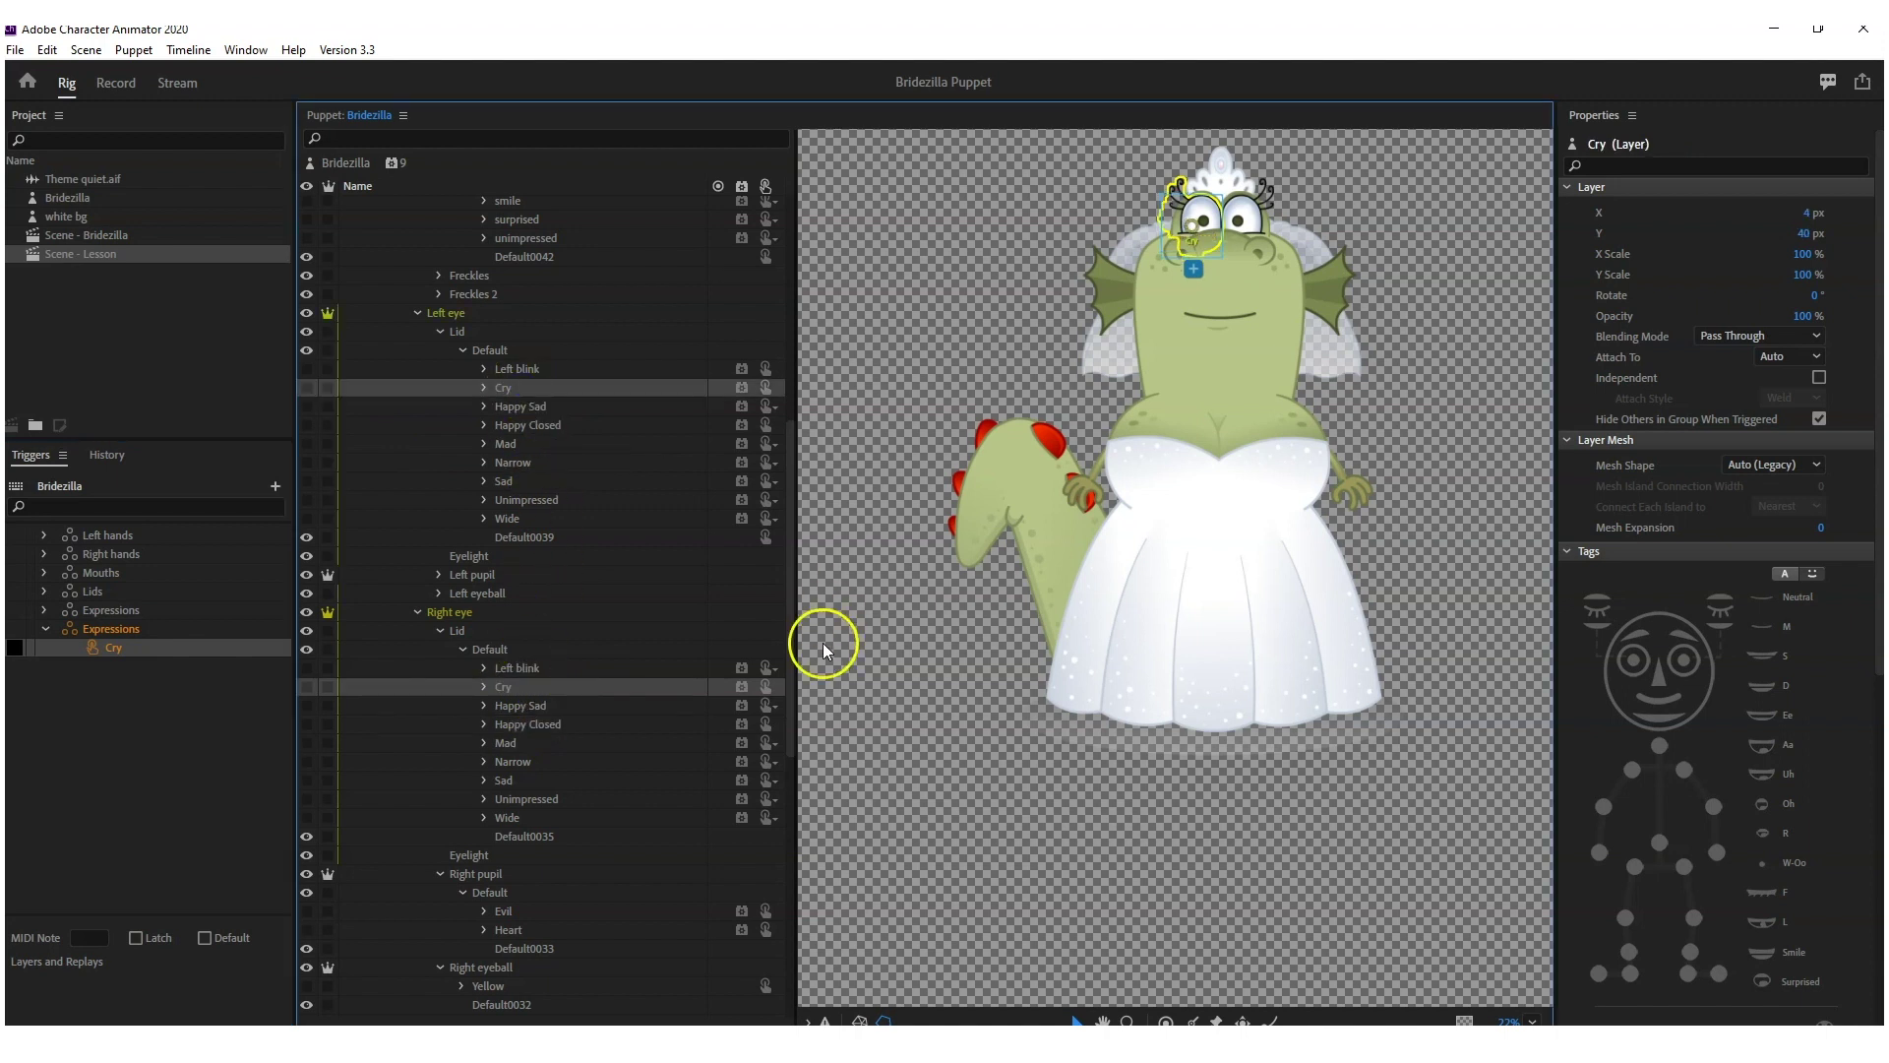
pyautogui.moveTo(787, 622); pyautogui.dragTo(681, 470)
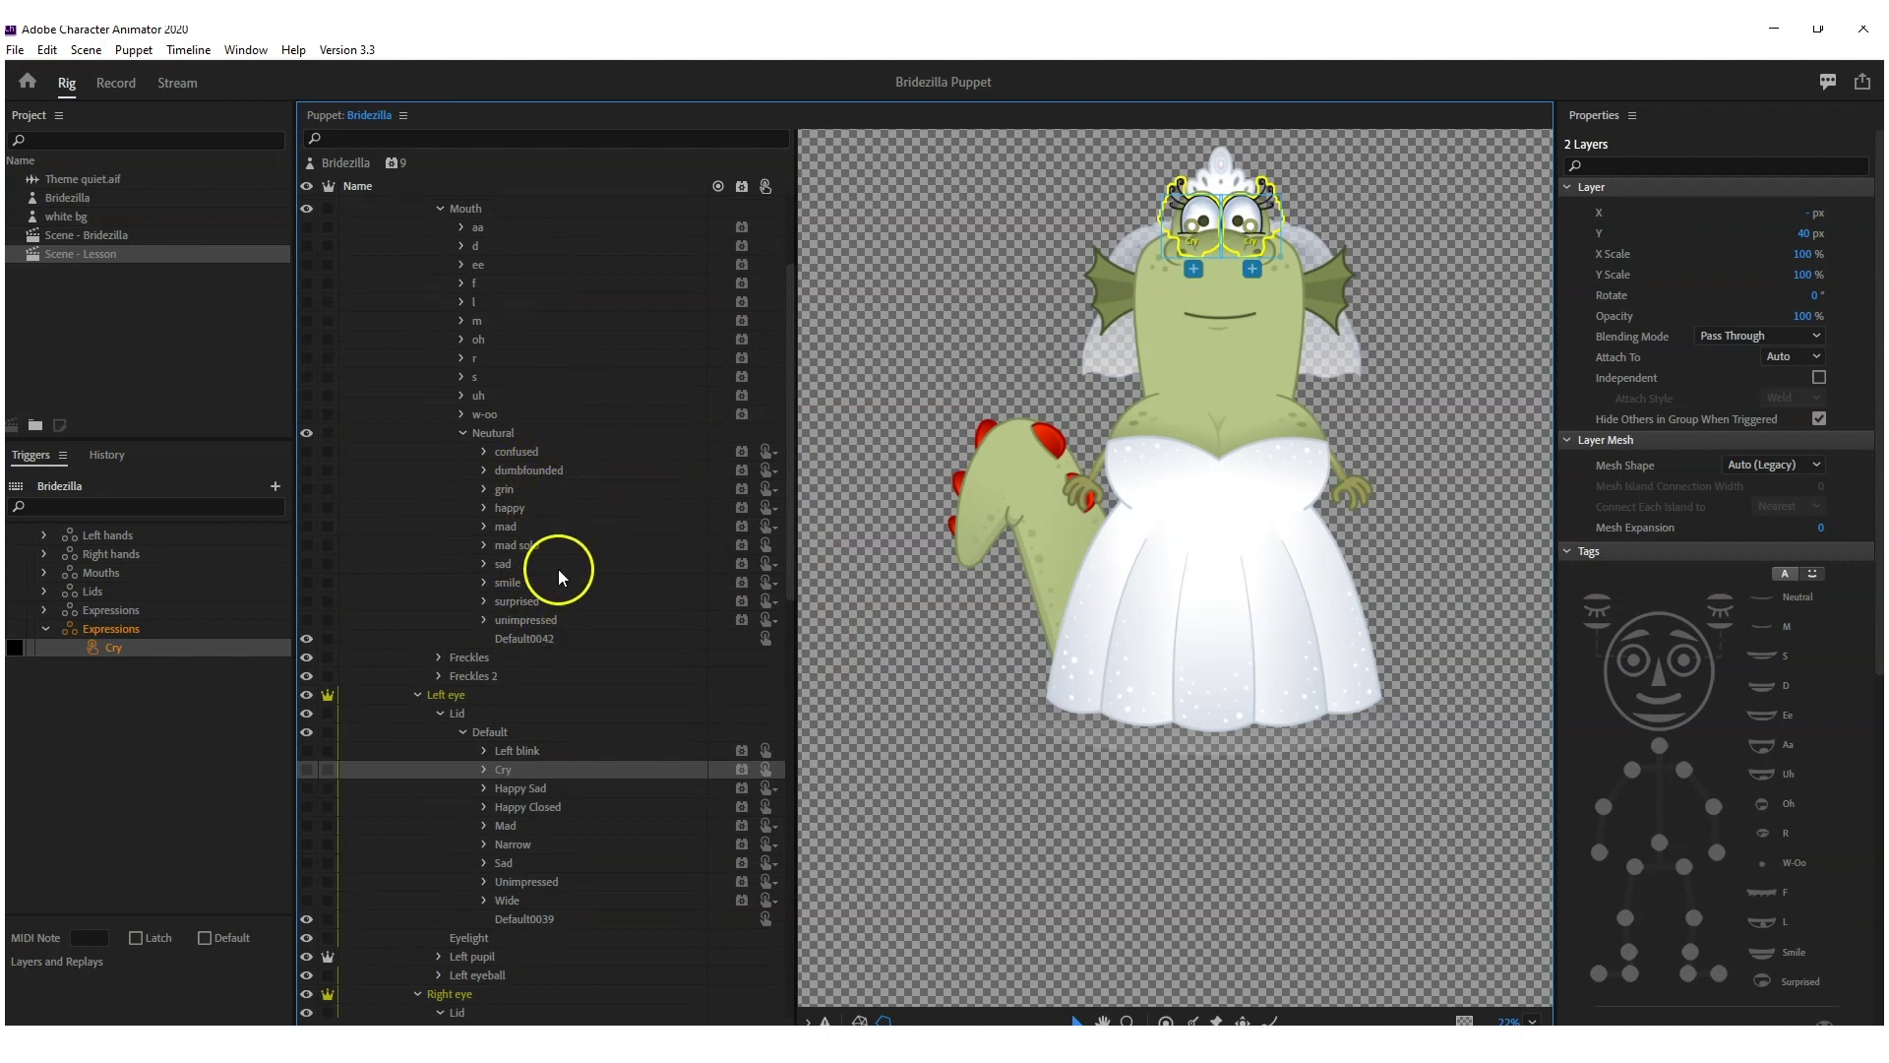
pyautogui.click(508, 563)
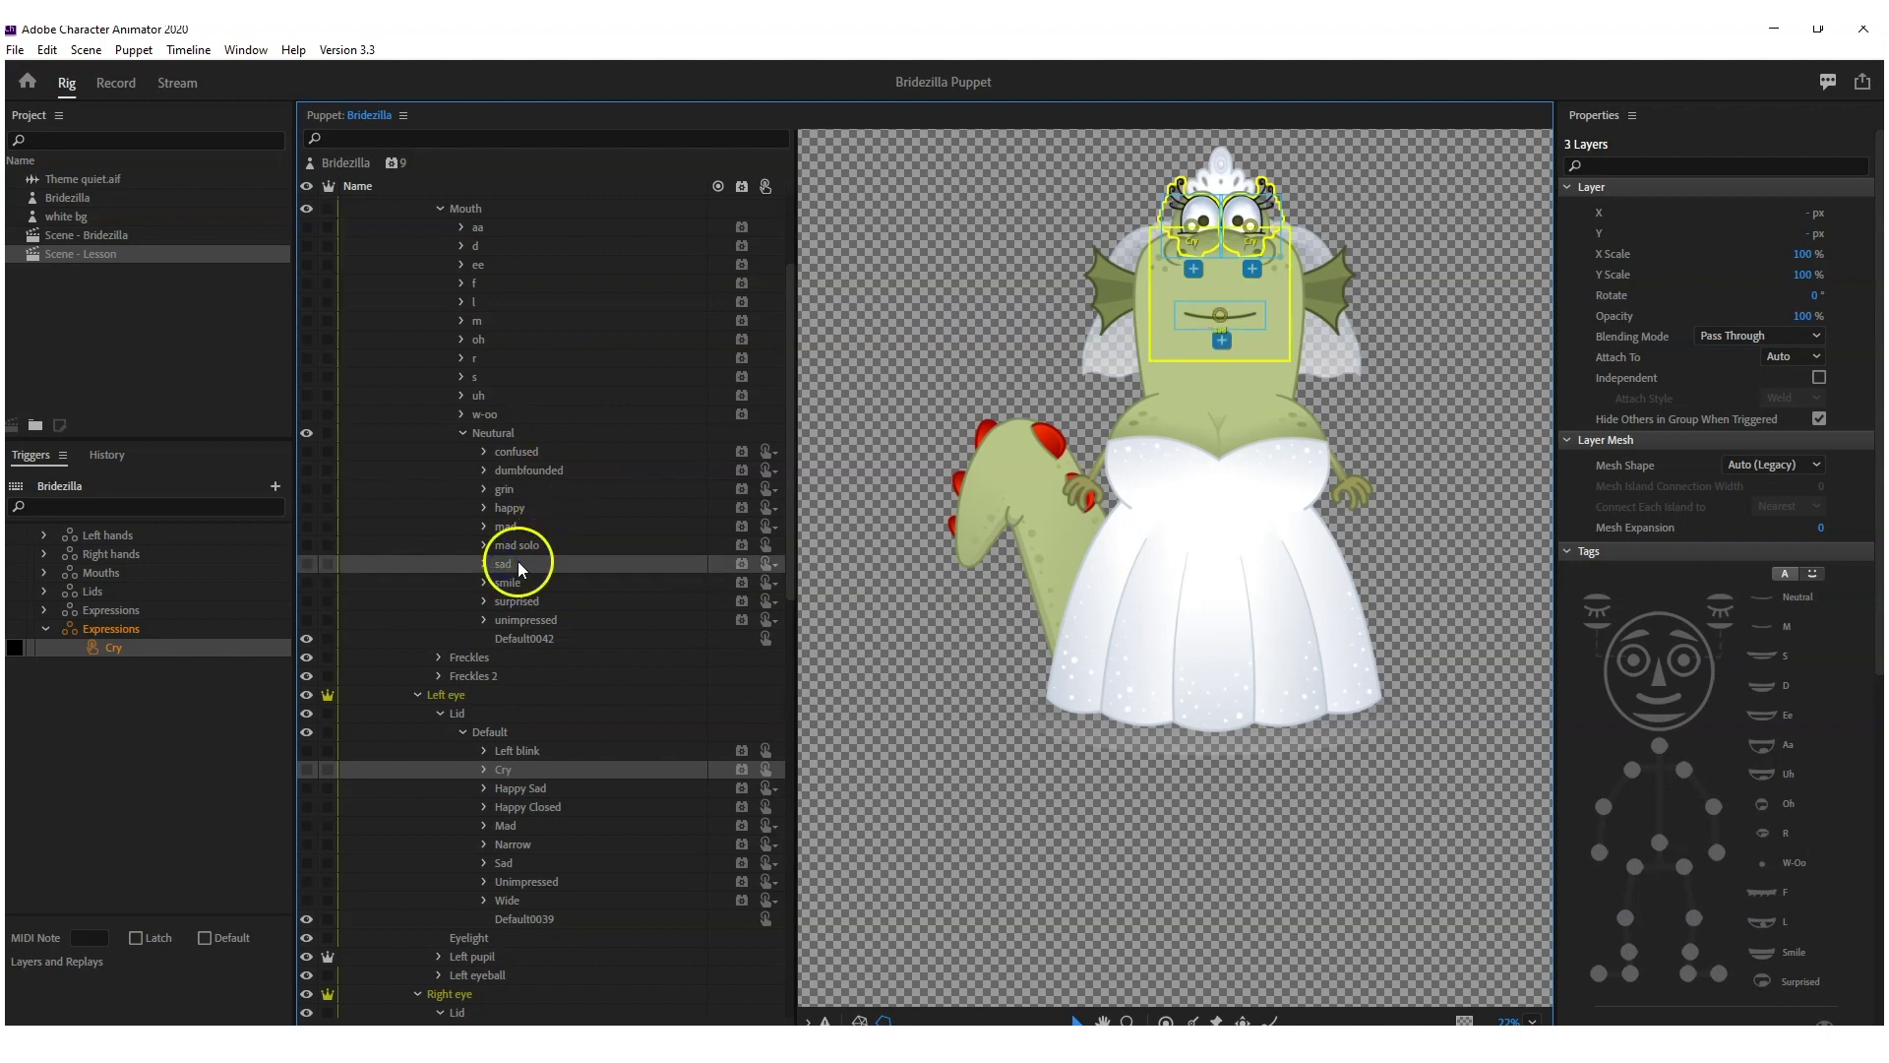
pyautogui.moveTo(518, 561); pyautogui.dragTo(122, 641)
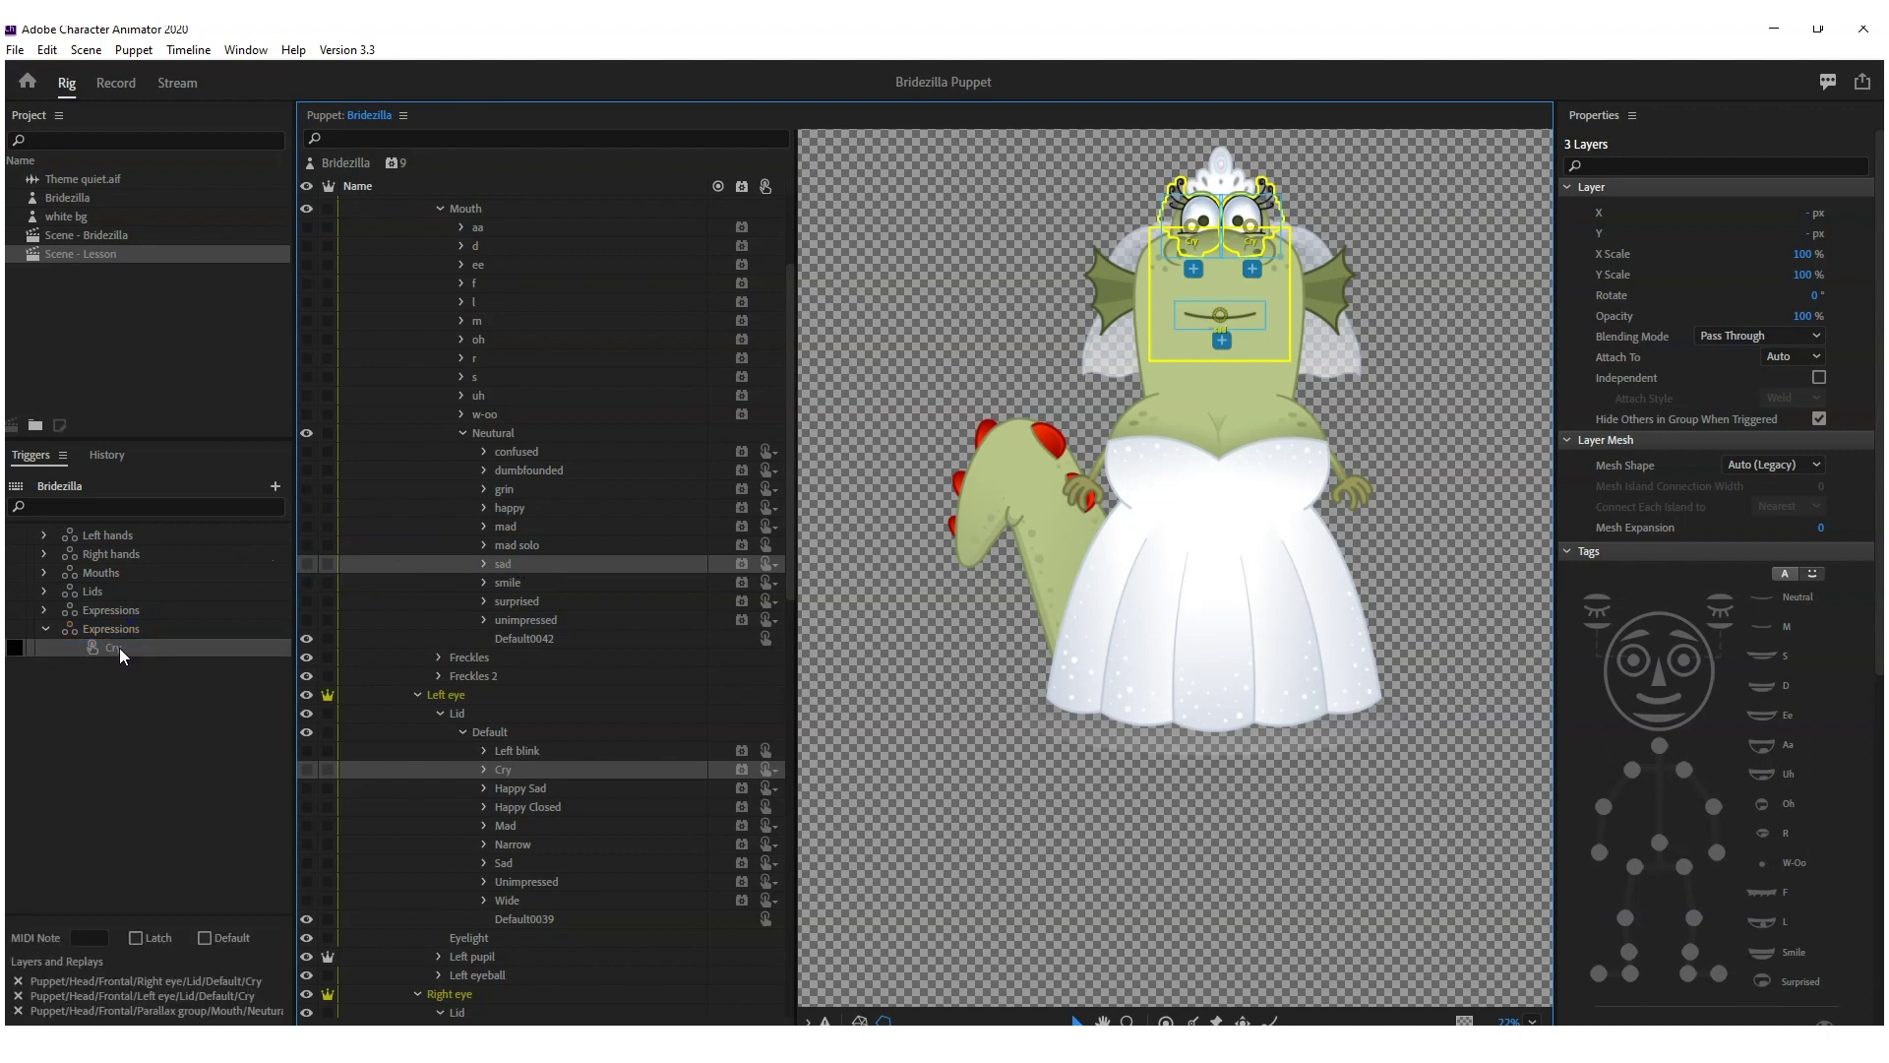
pyautogui.click(120, 647)
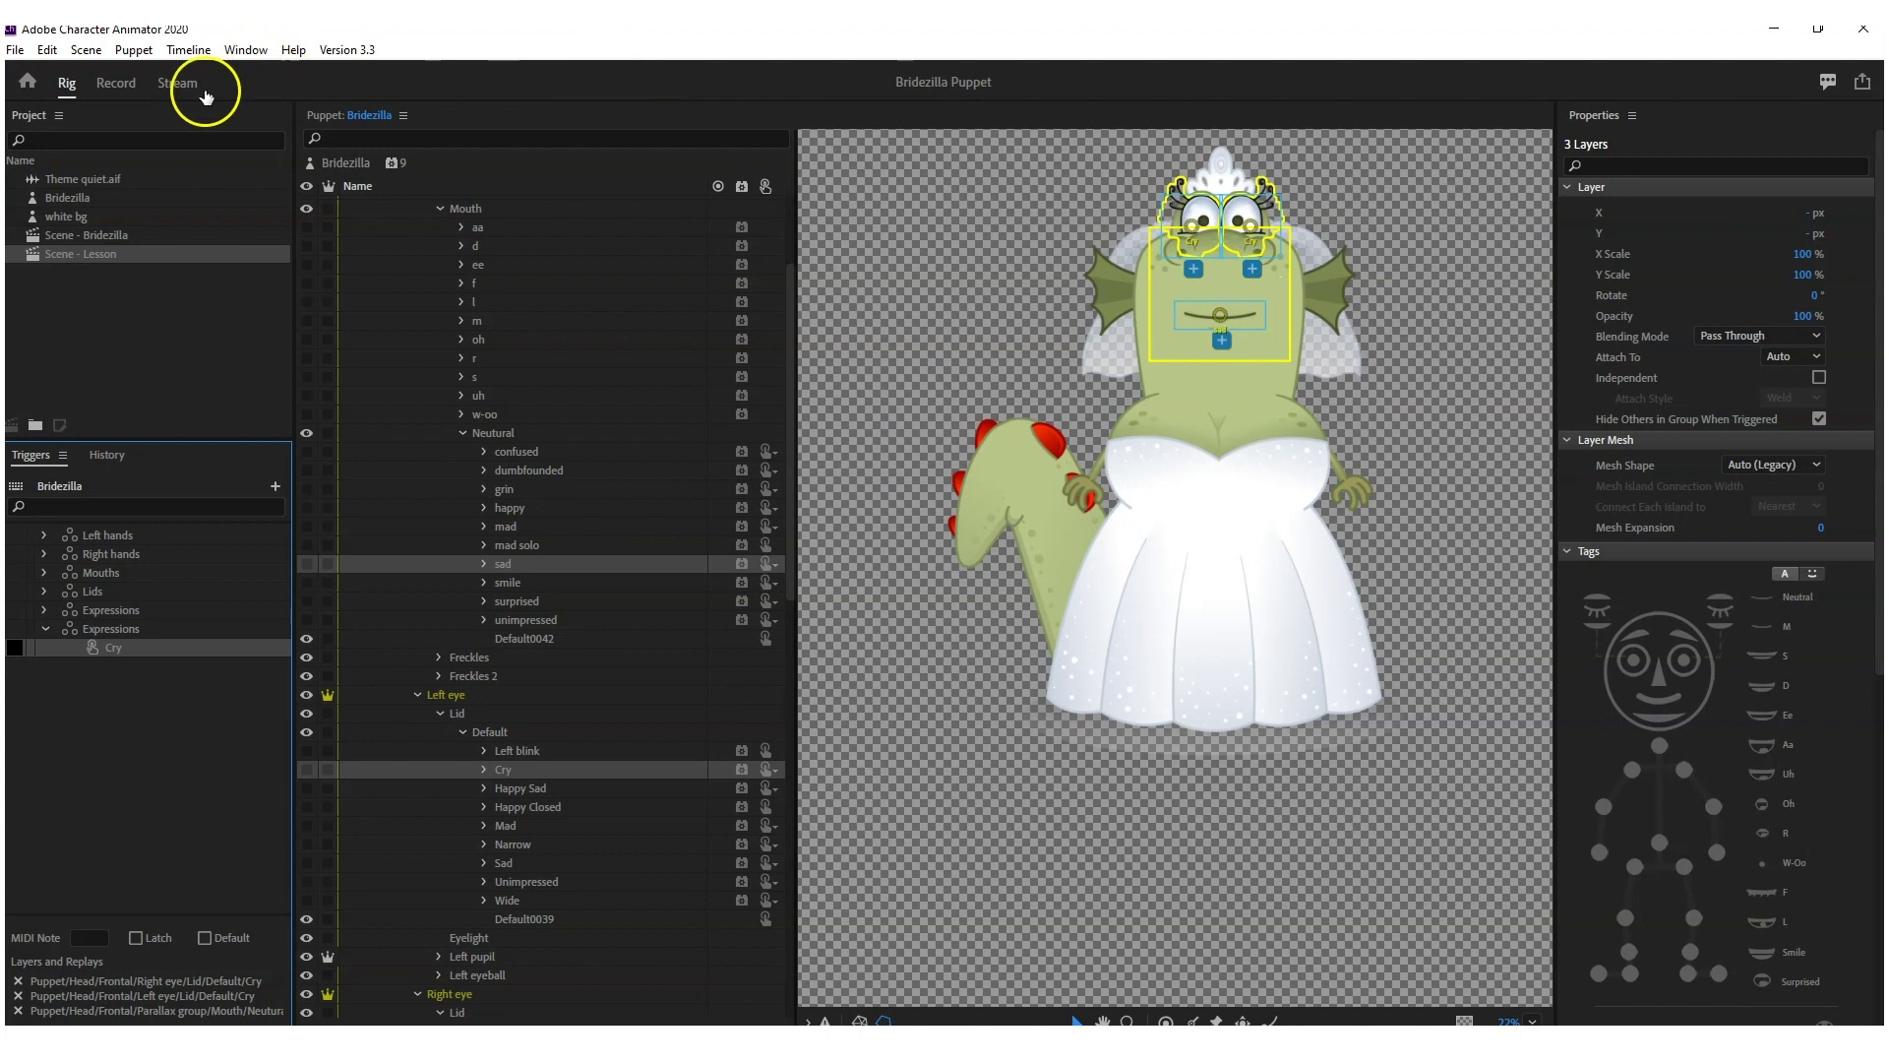
# - Switch to the Record workspace and resize the scene preview and trigger controls areas
pyautogui.click(116, 83)
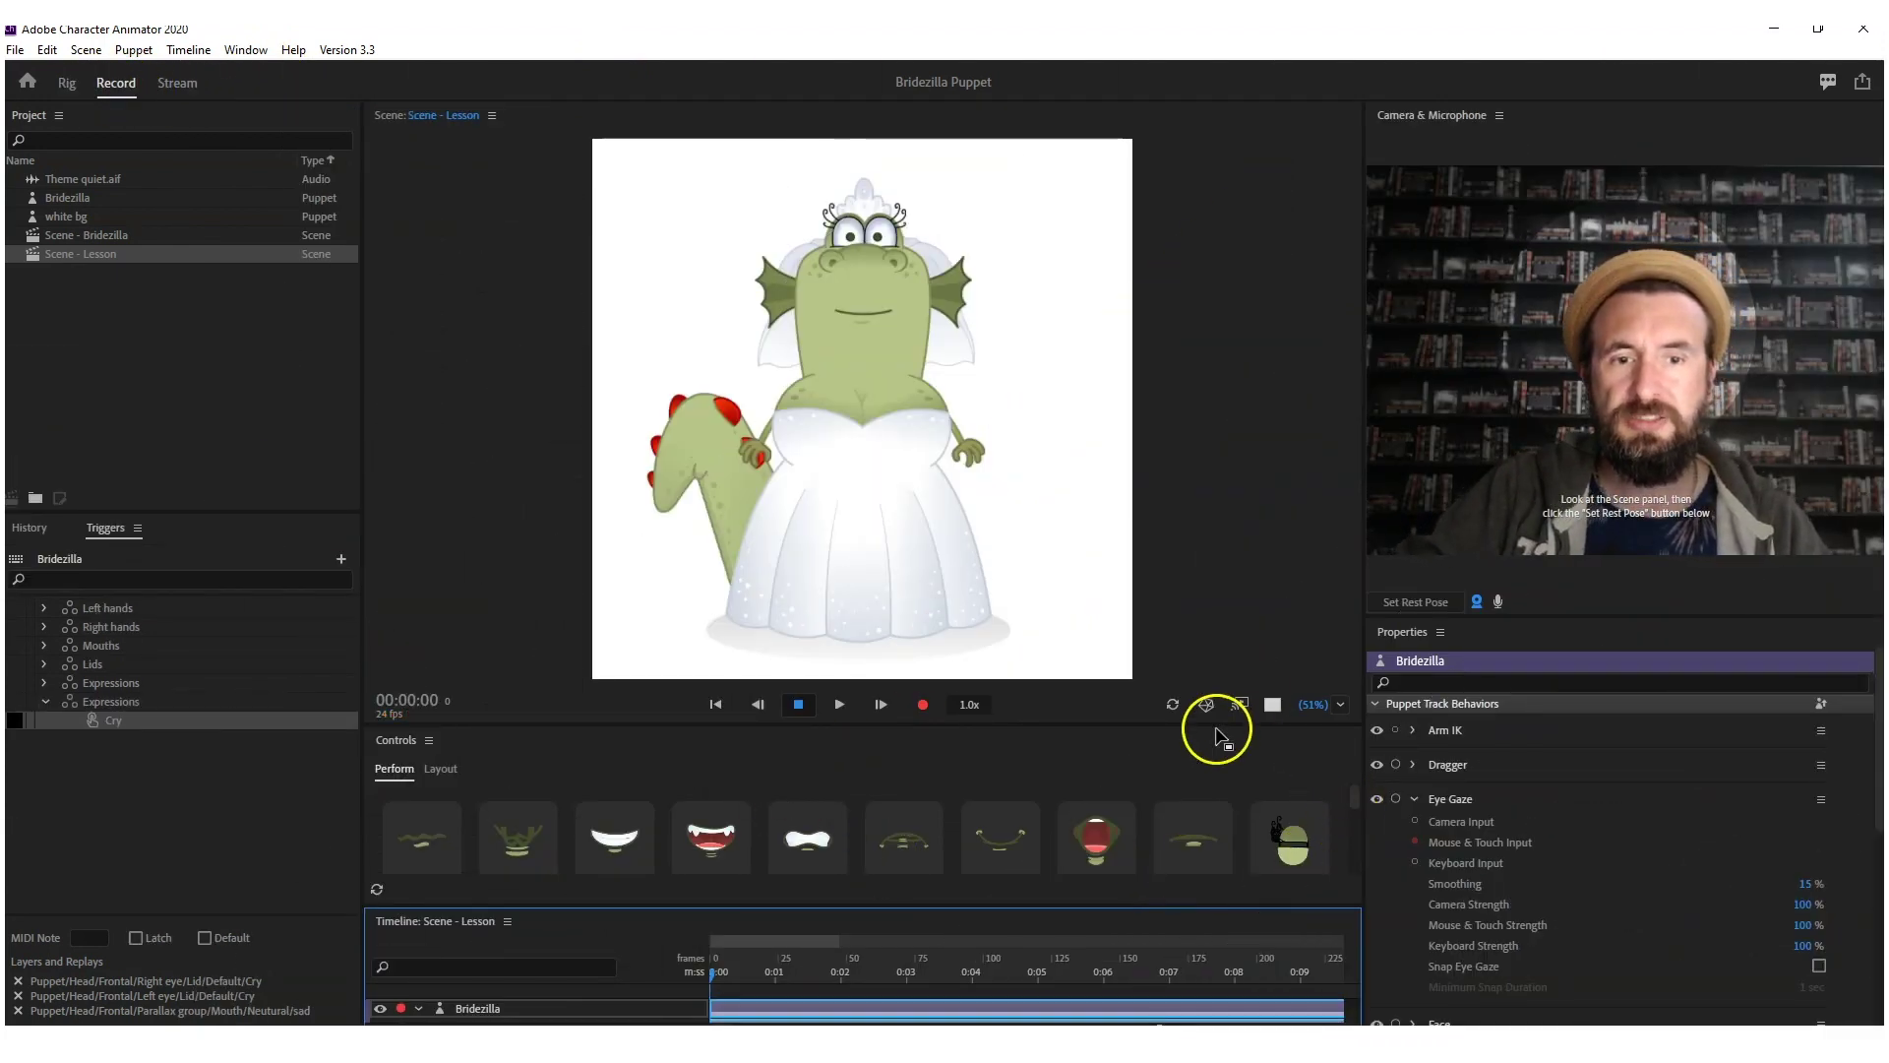
pyautogui.moveTo(1217, 728); pyautogui.dragTo(1222, 254)
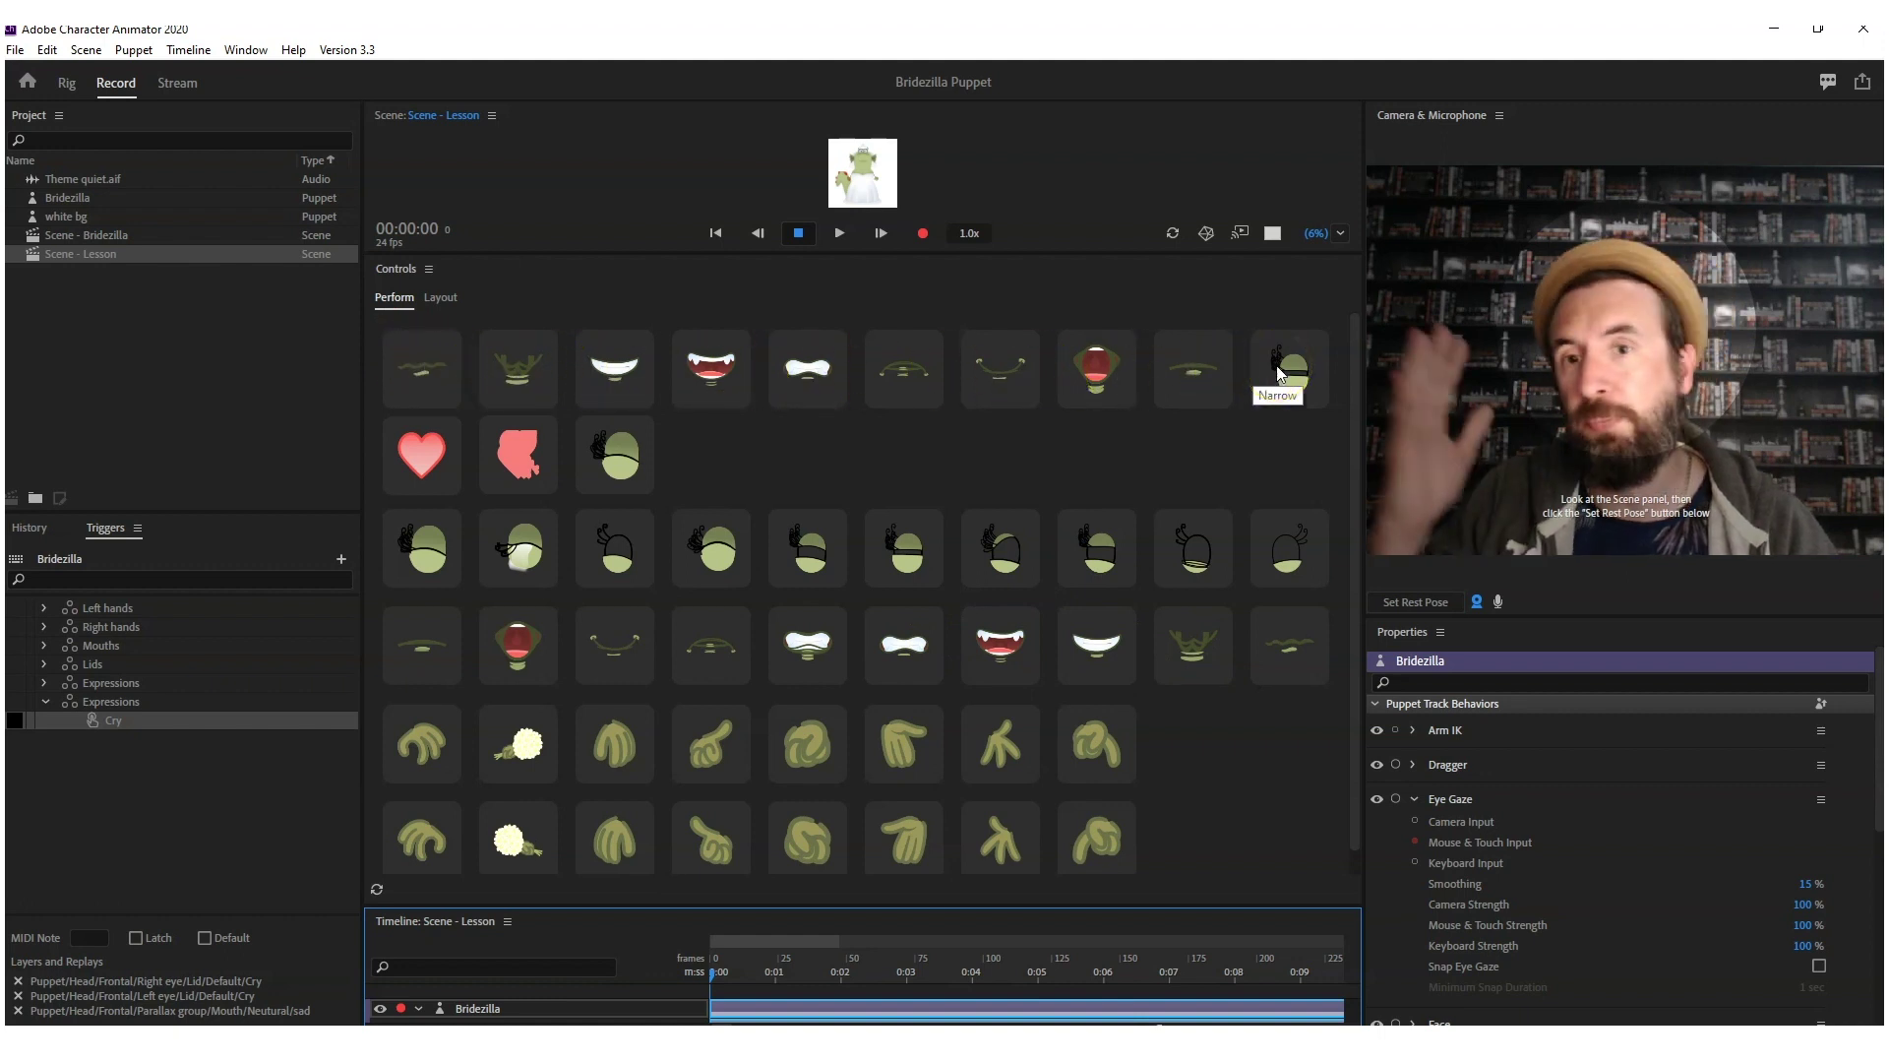
pyautogui.moveTo(742, 254); pyautogui.dragTo(745, 536)
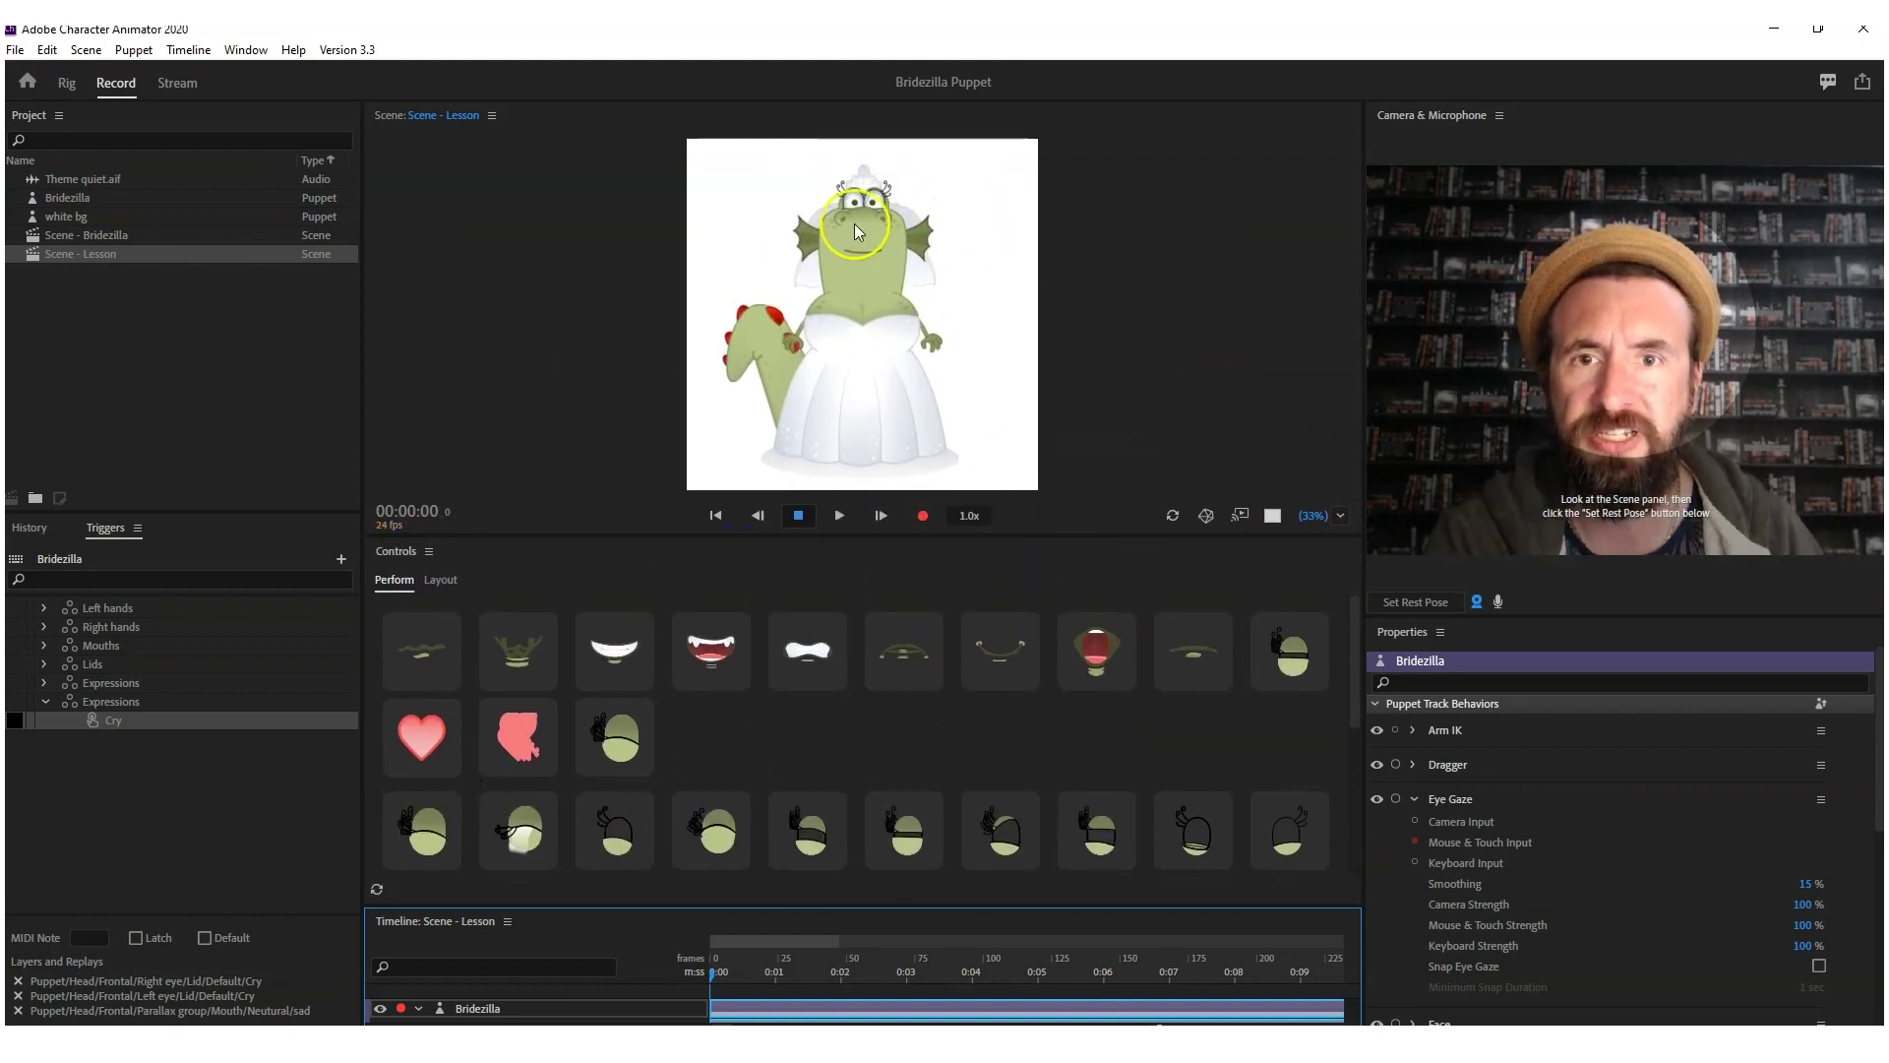
pyautogui.moveTo(843, 539); pyautogui.dragTo(854, 713)
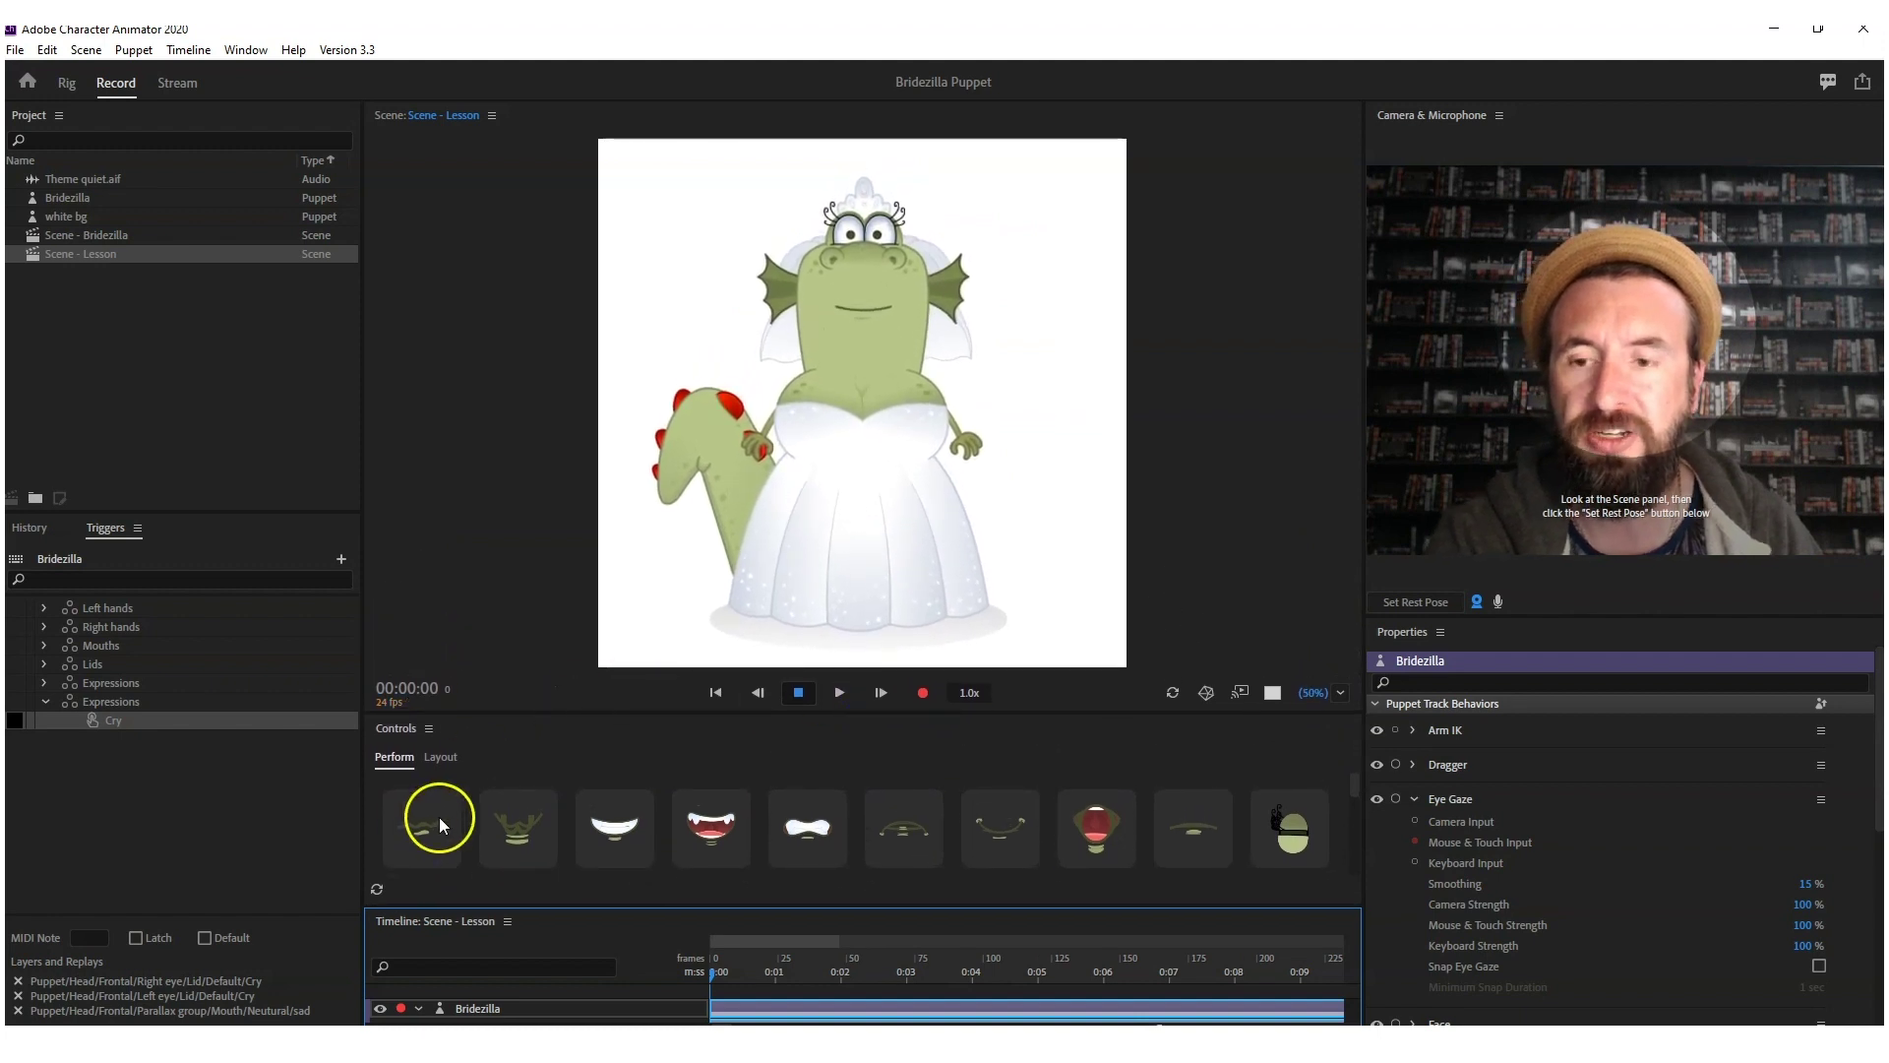
# - Test the confused and happy mouth triggers on the puppet, then enlarge the trigger controls
pyautogui.click(415, 834)
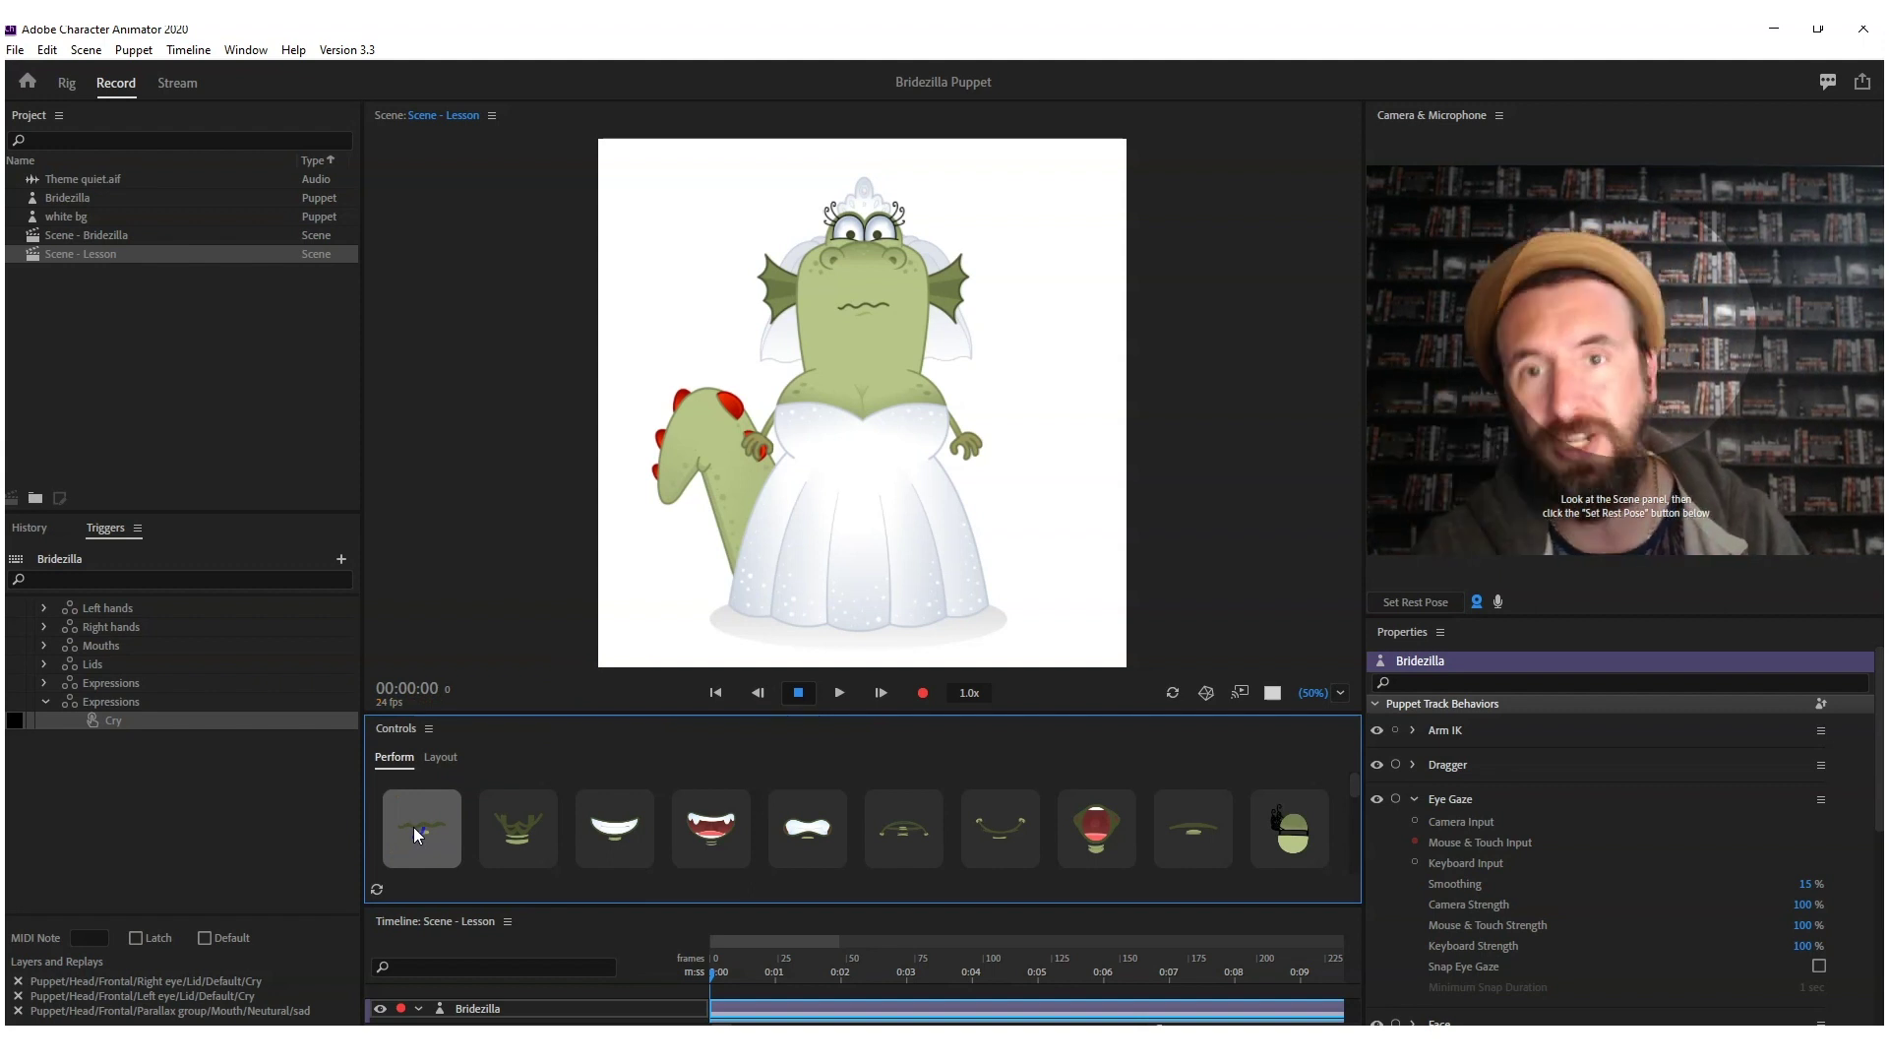
pyautogui.moveTo(417, 834); pyautogui.dragTo(419, 835)
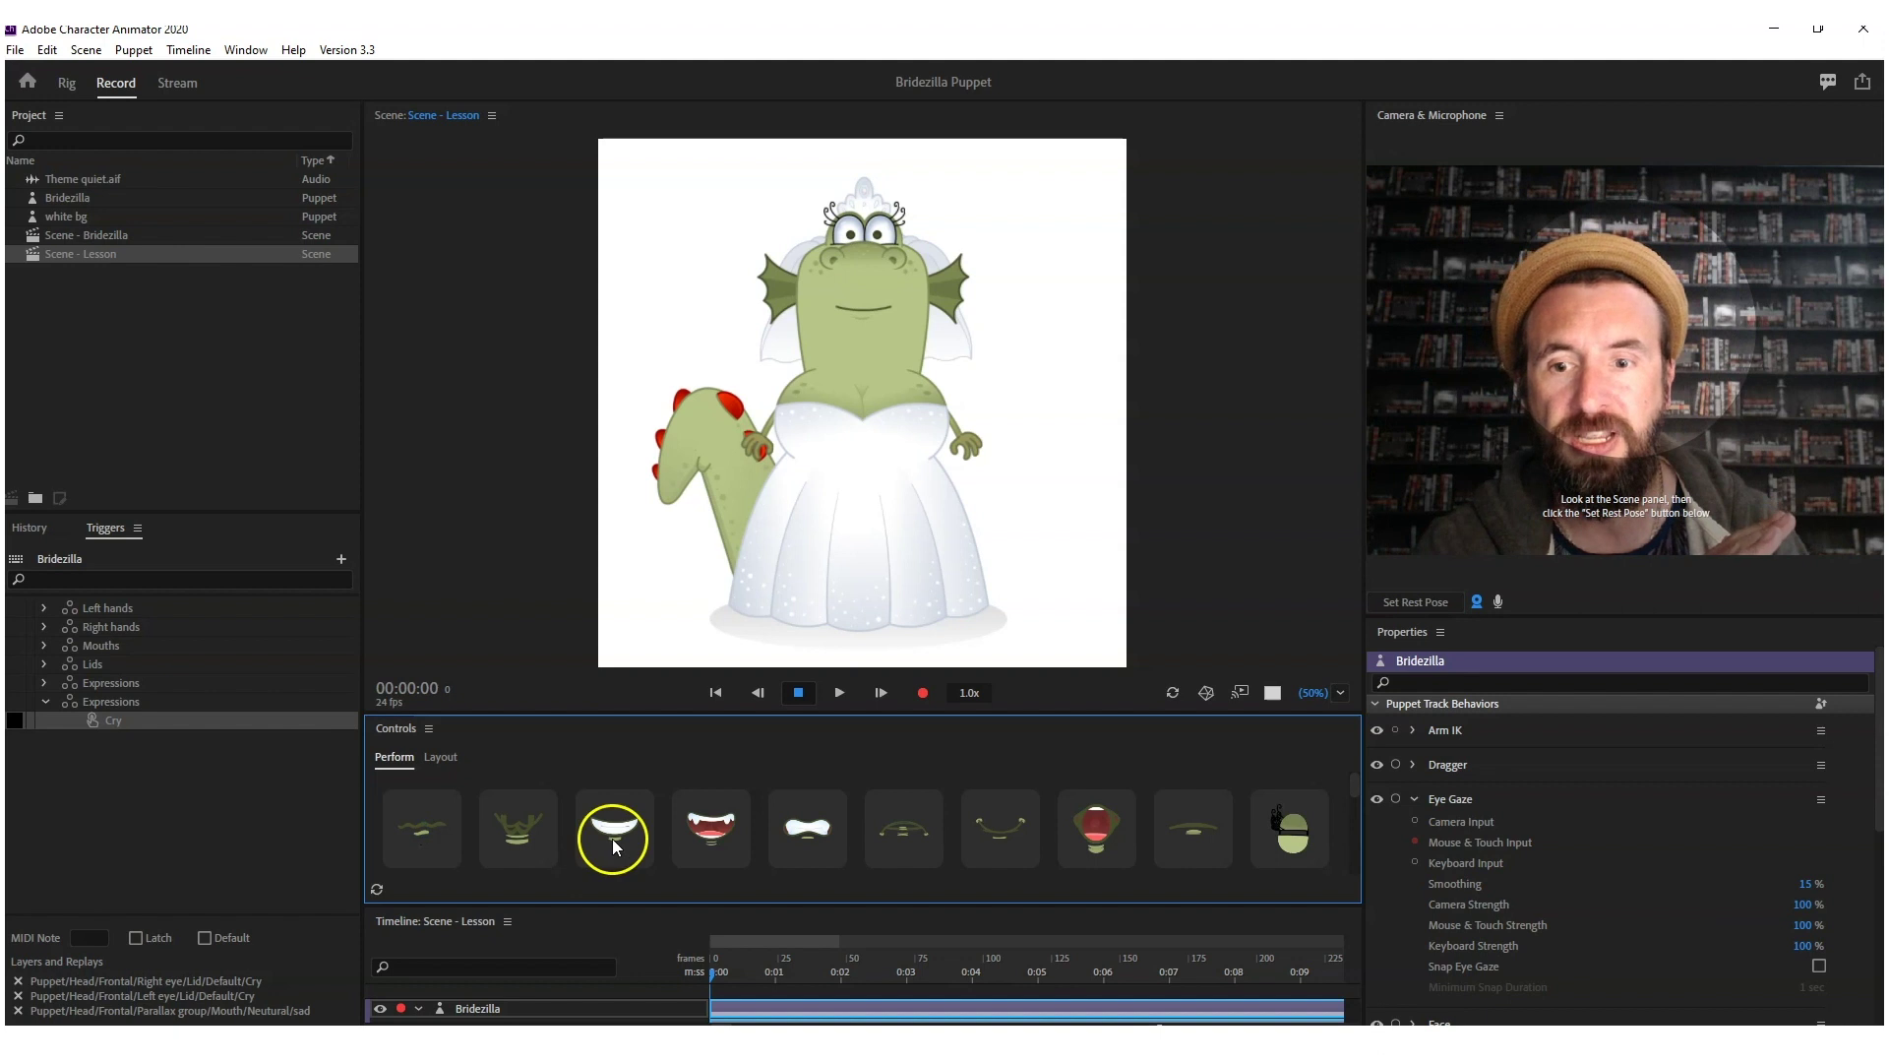
pyautogui.moveTo(716, 828); pyautogui.dragTo(840, 829)
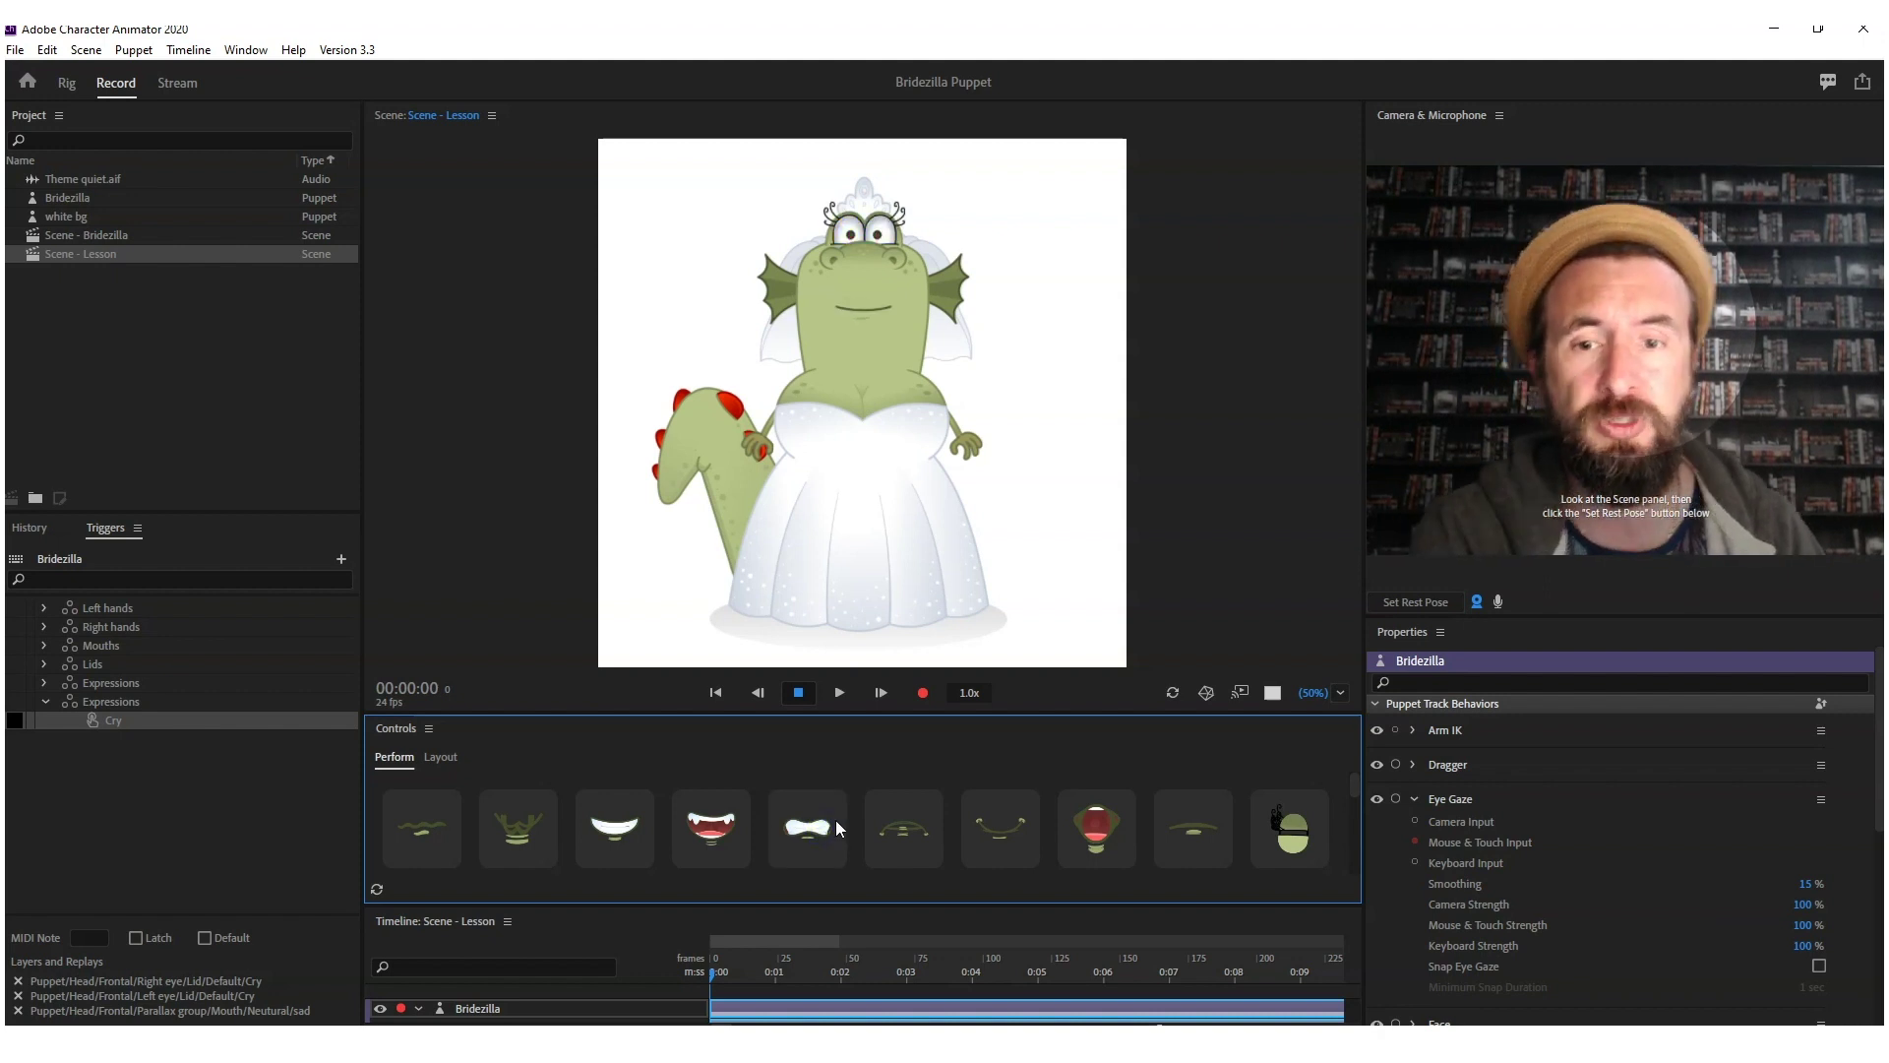
pyautogui.click(852, 795)
pyautogui.moveTo(866, 710); pyautogui.dragTo(881, 646)
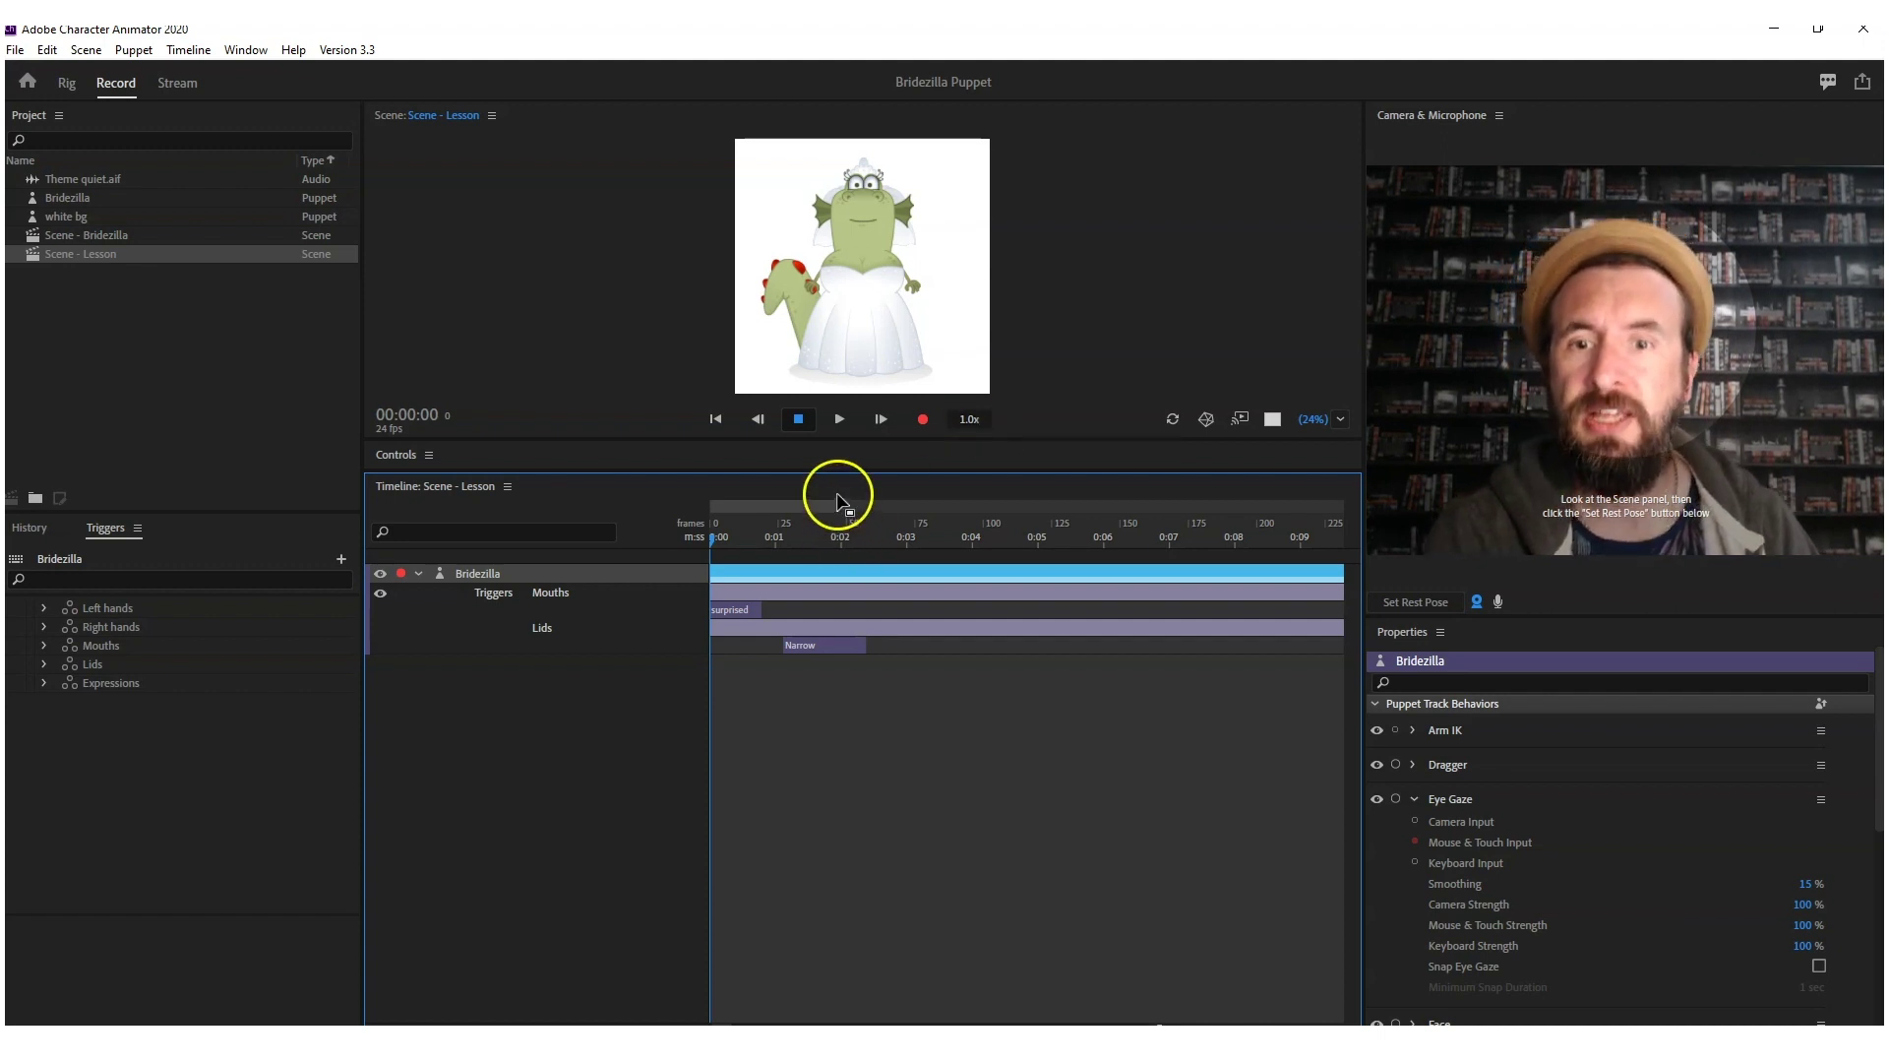
# - Fire and end a confused trigger take, creating an Expressions track
pyautogui.moveTo(839, 468); pyautogui.dragTo(852, 726)
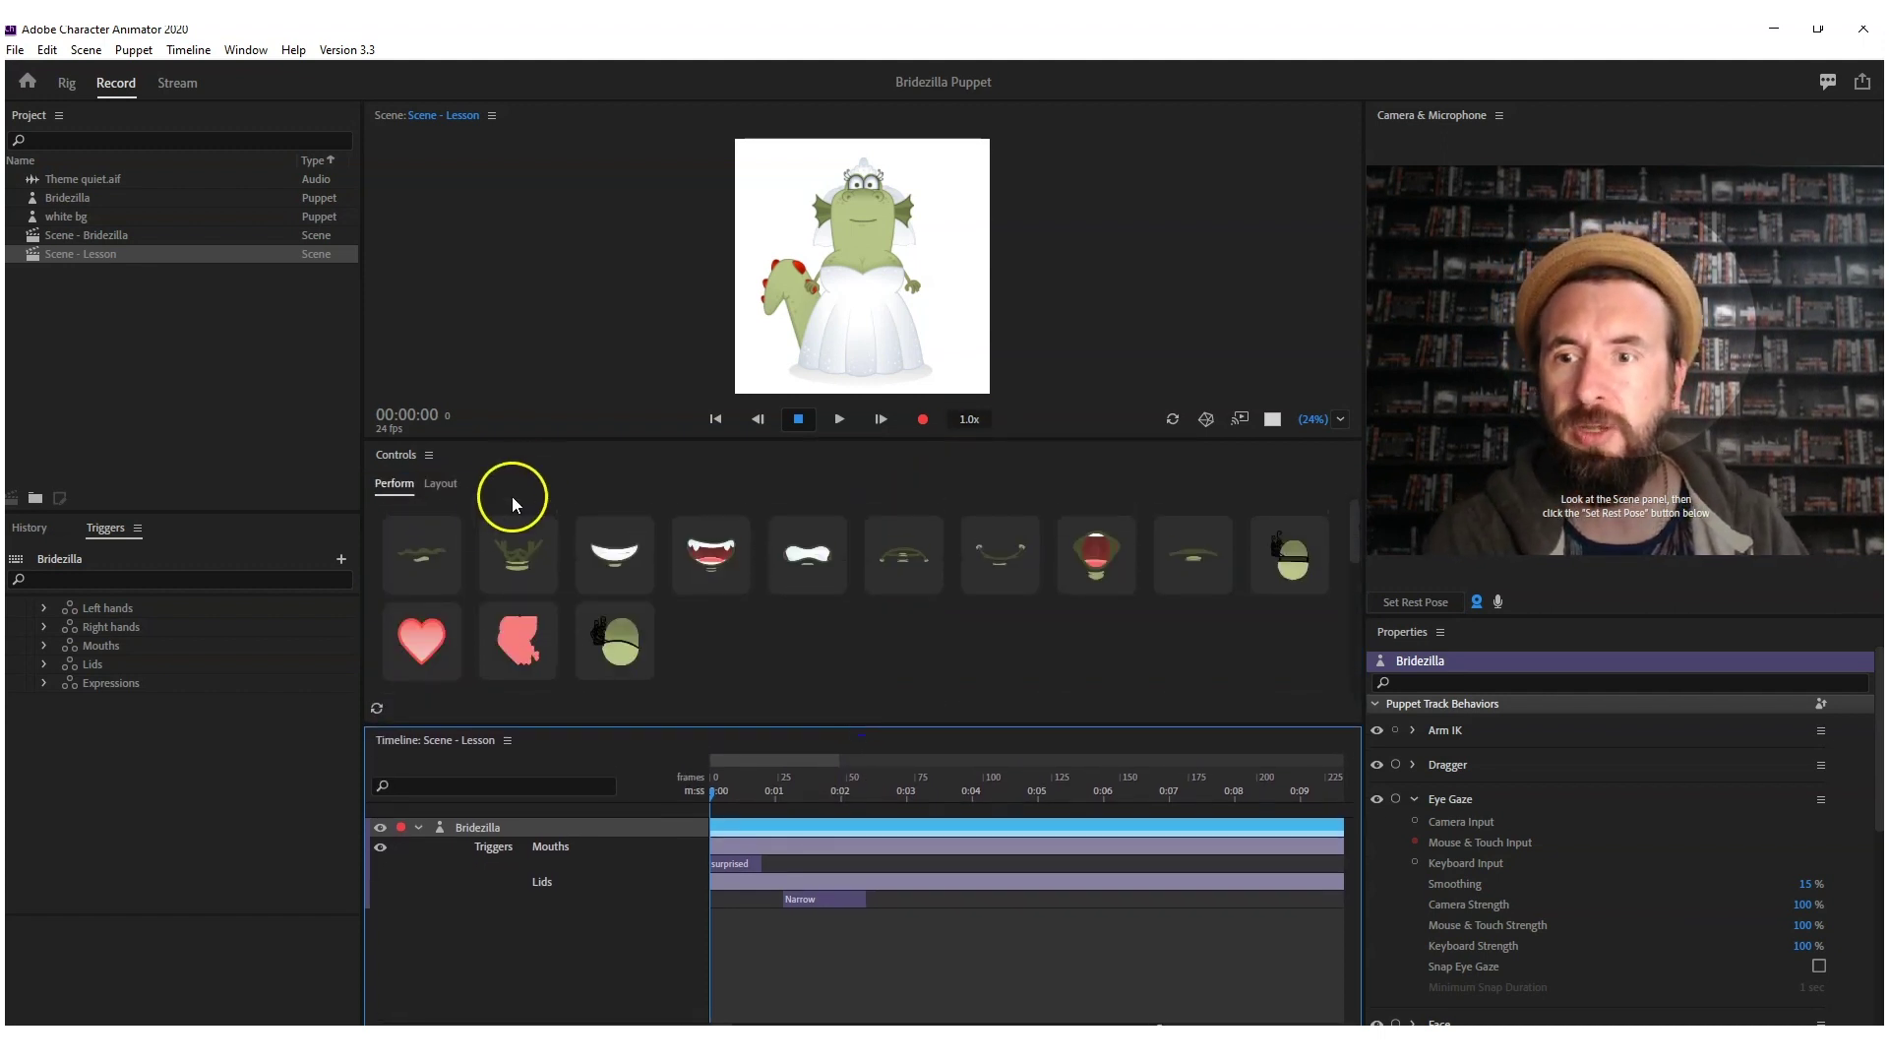
pyautogui.click(430, 553)
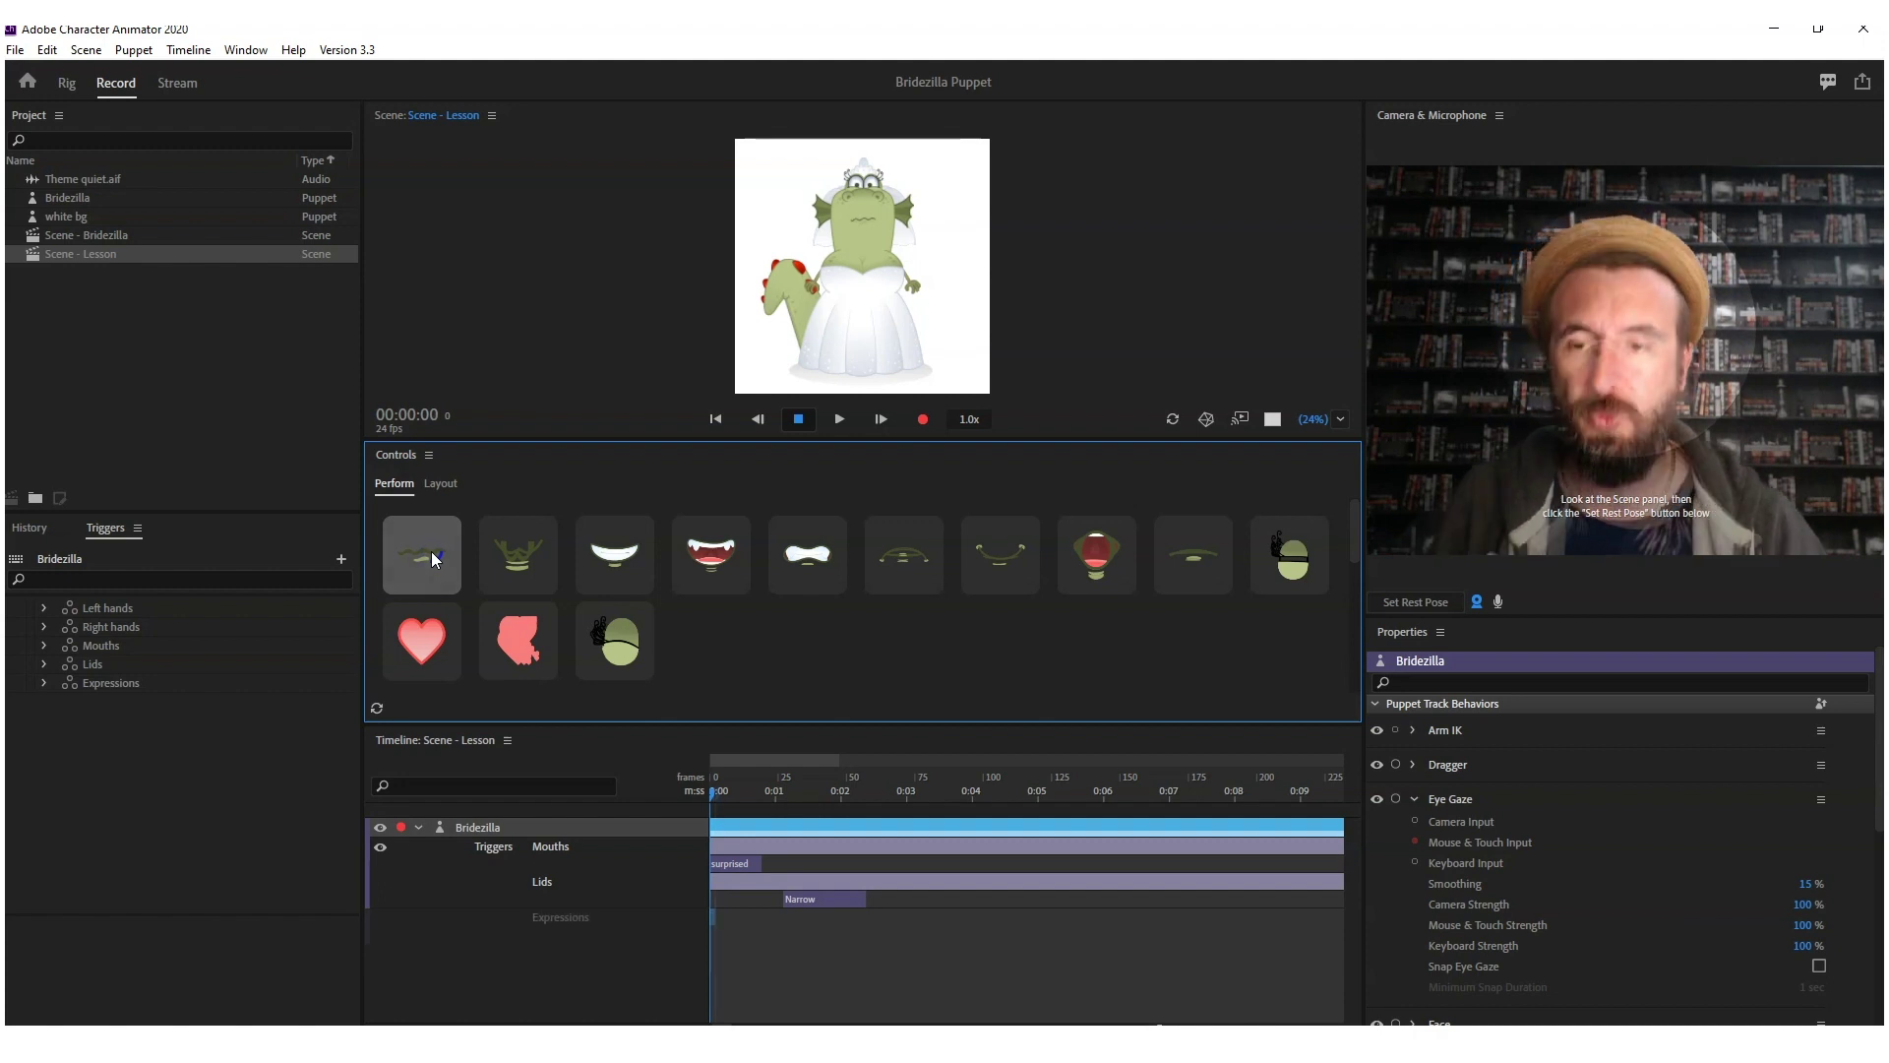
pyautogui.click(434, 559)
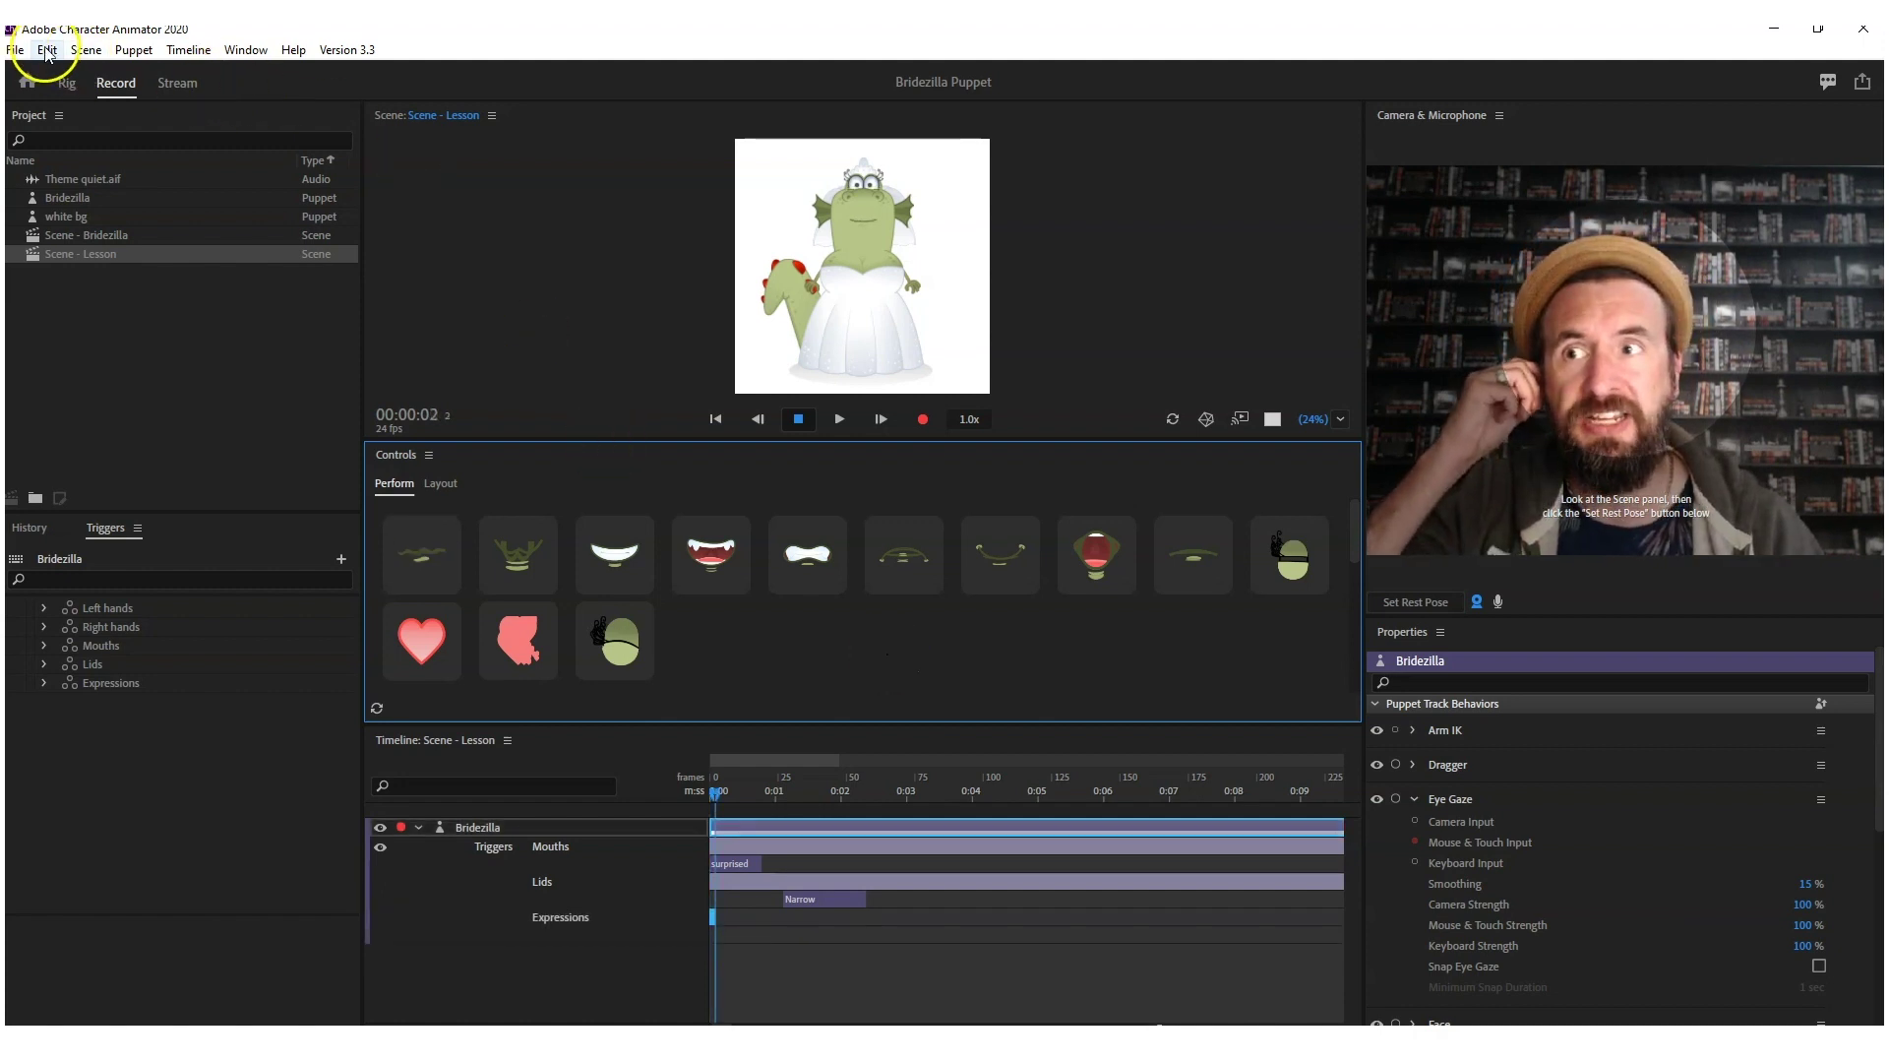
# - Zoom the timeline to the first frames and set the Expressions row to confused
pyautogui.click(134, 49)
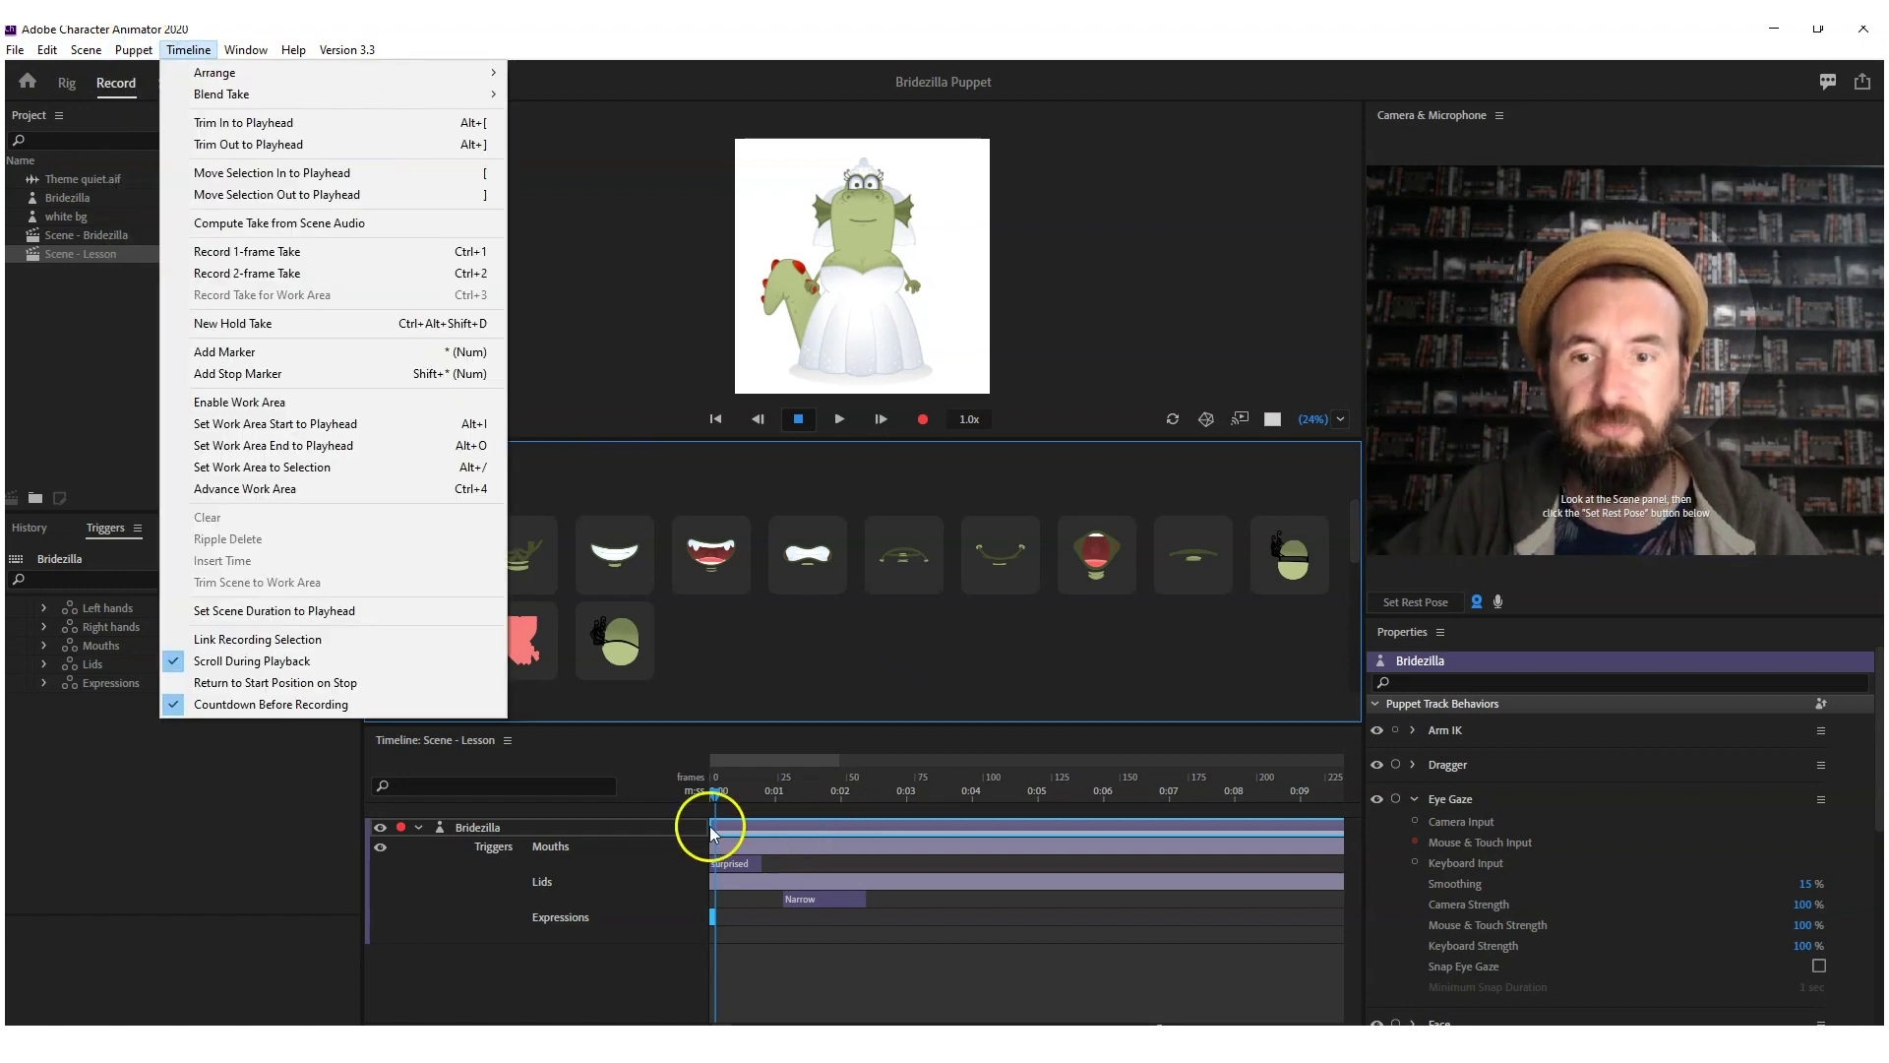
pyautogui.click(736, 804)
pyautogui.click(1184, 946)
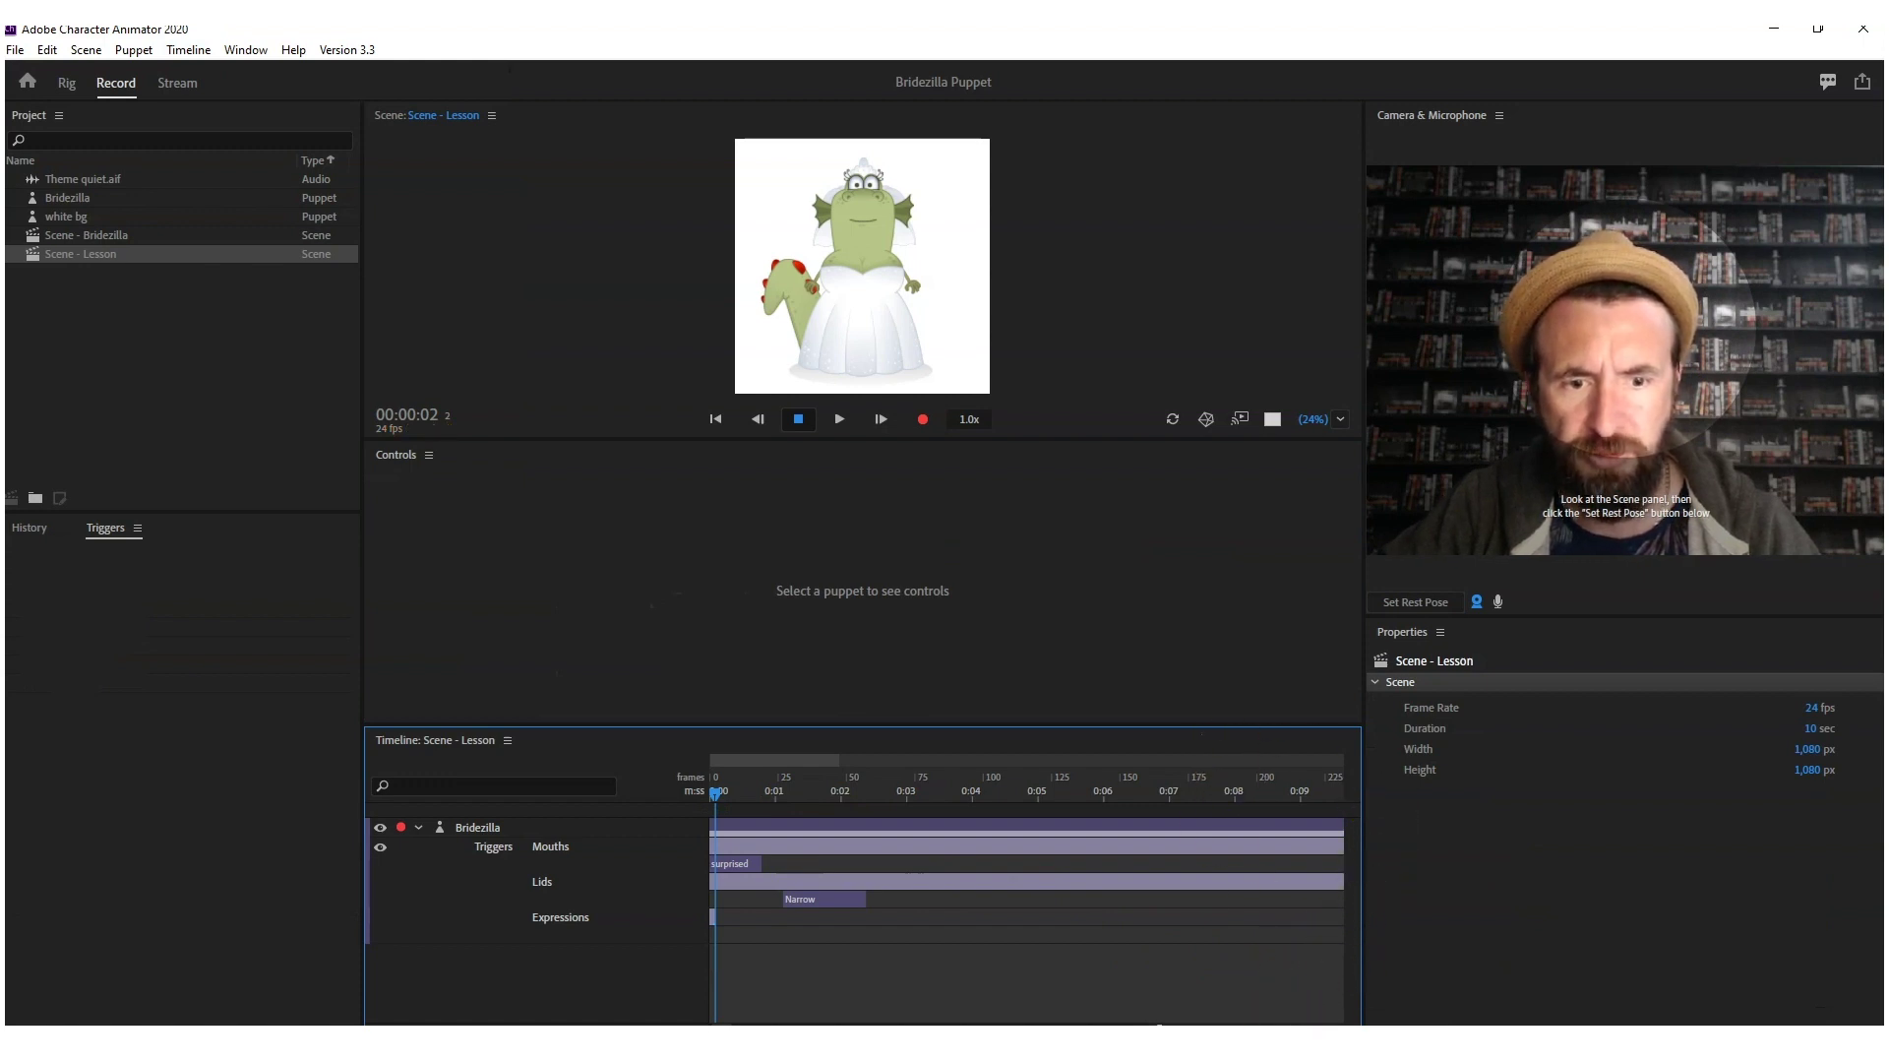
pyautogui.moveTo(838, 759); pyautogui.dragTo(642, 791)
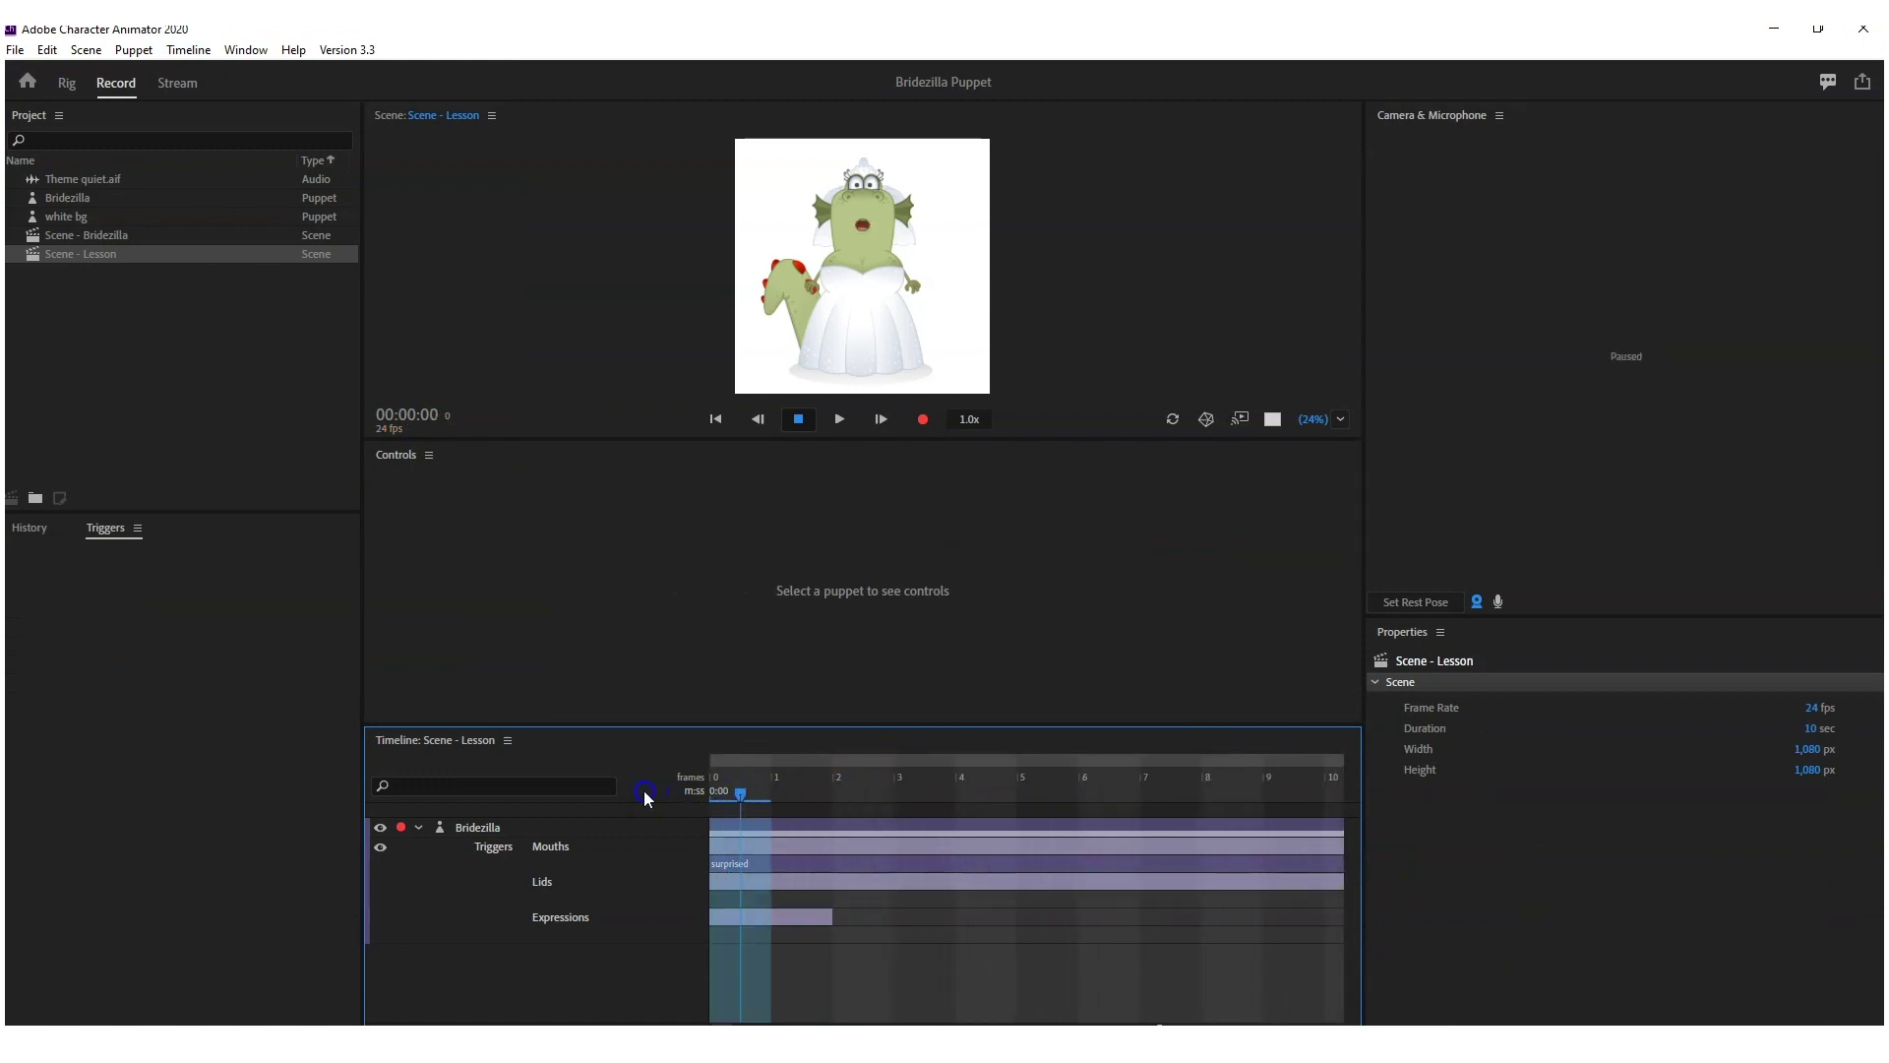
pyautogui.click(730, 935)
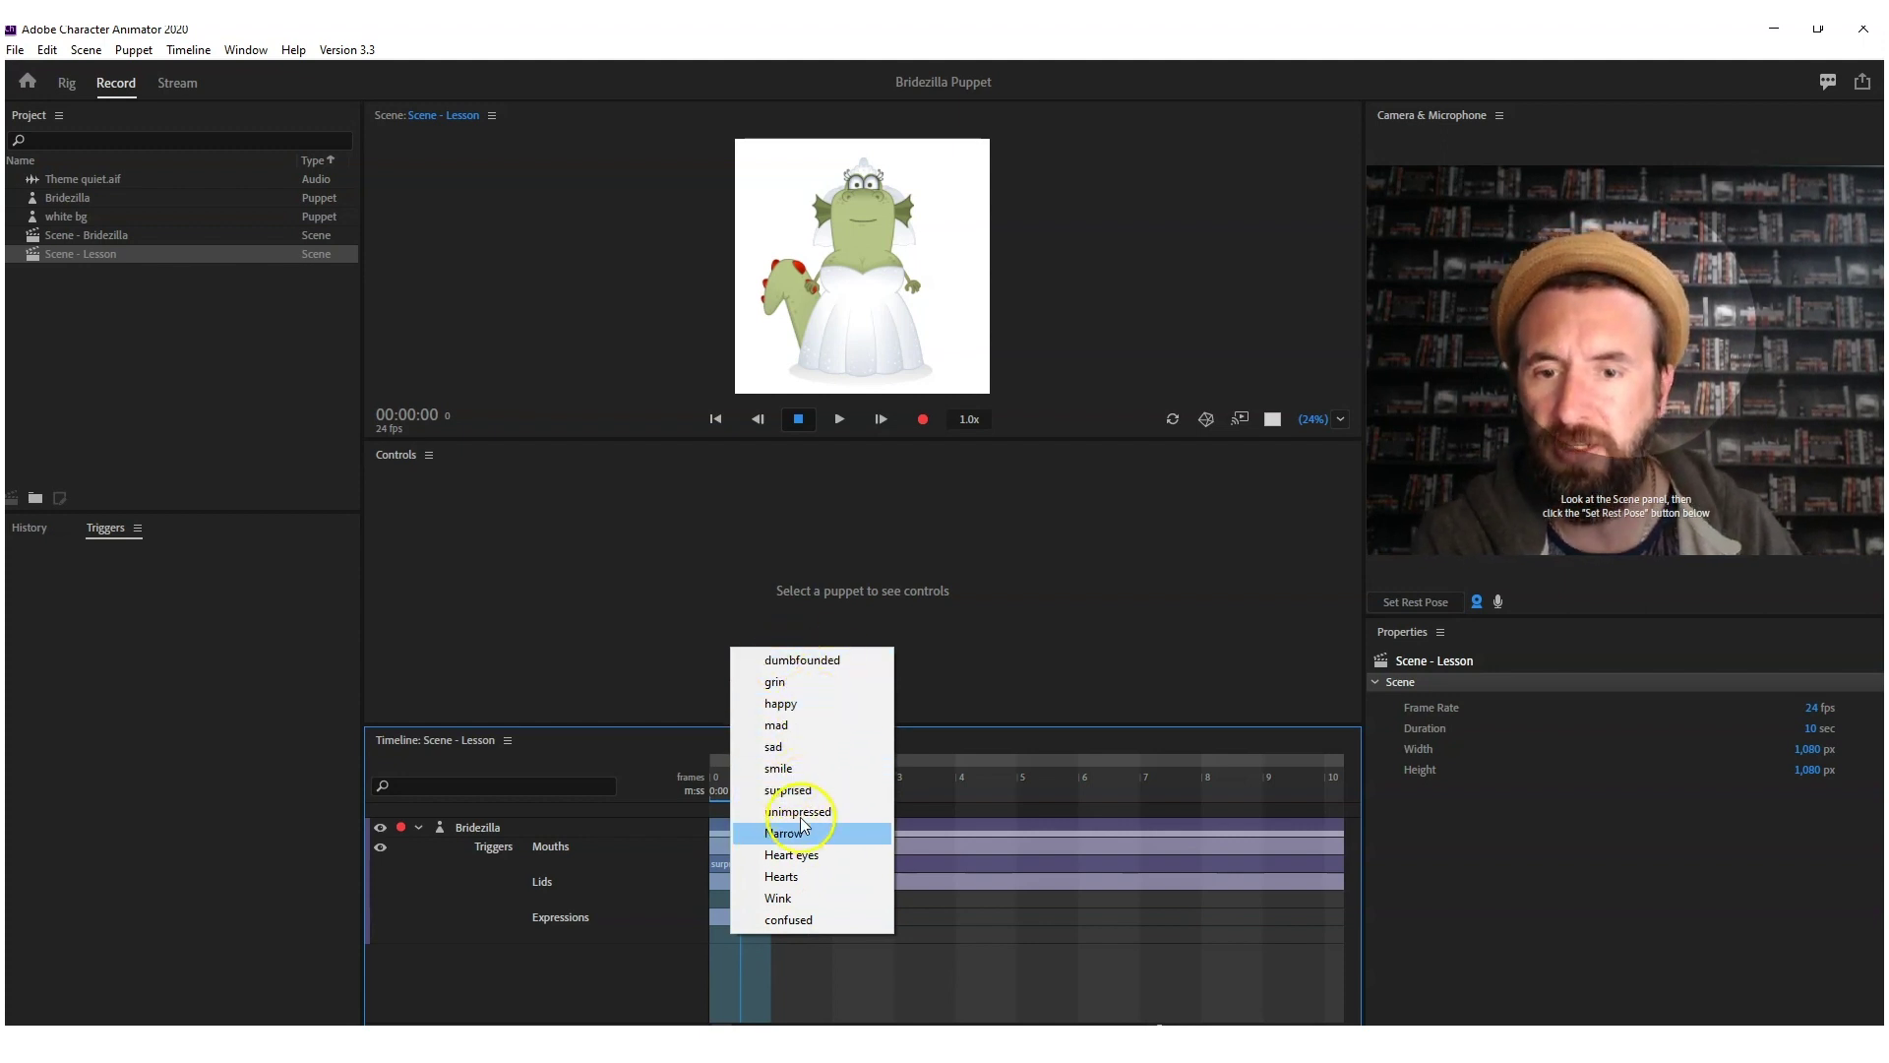
pyautogui.click(805, 911)
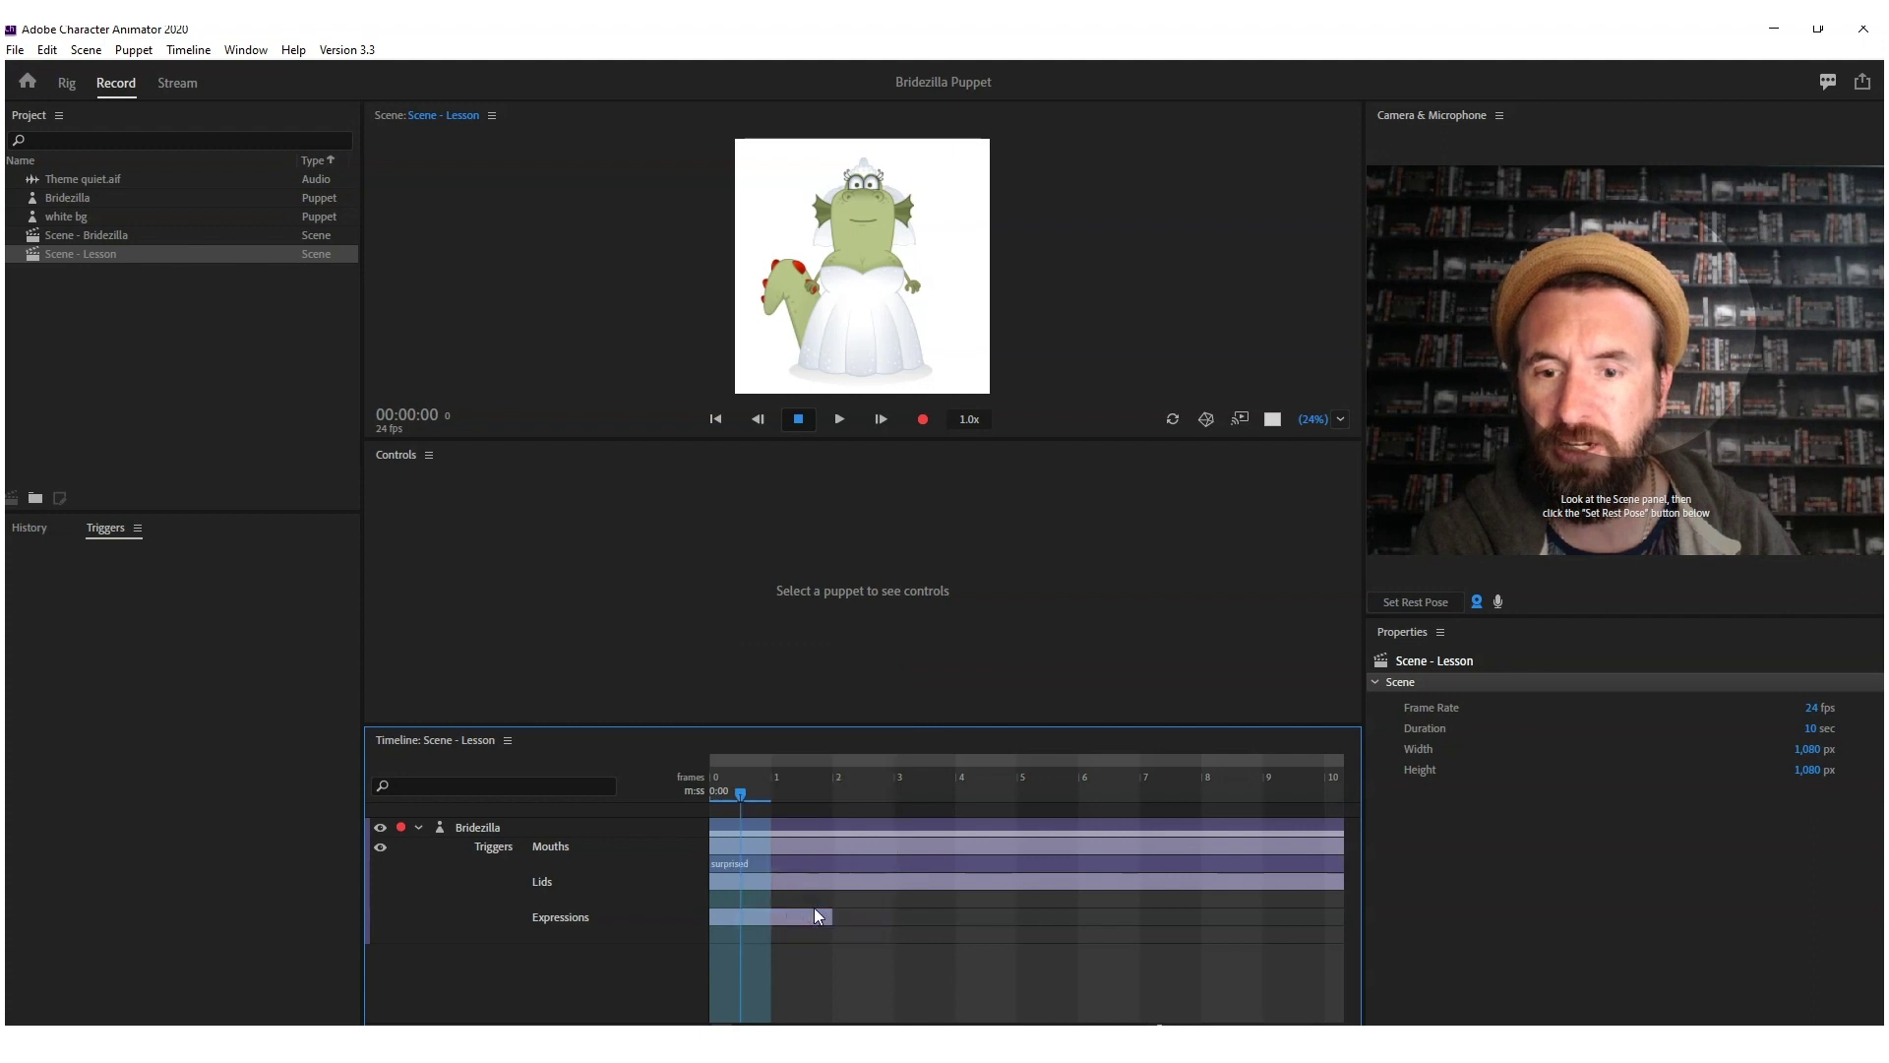
pyautogui.click(815, 908)
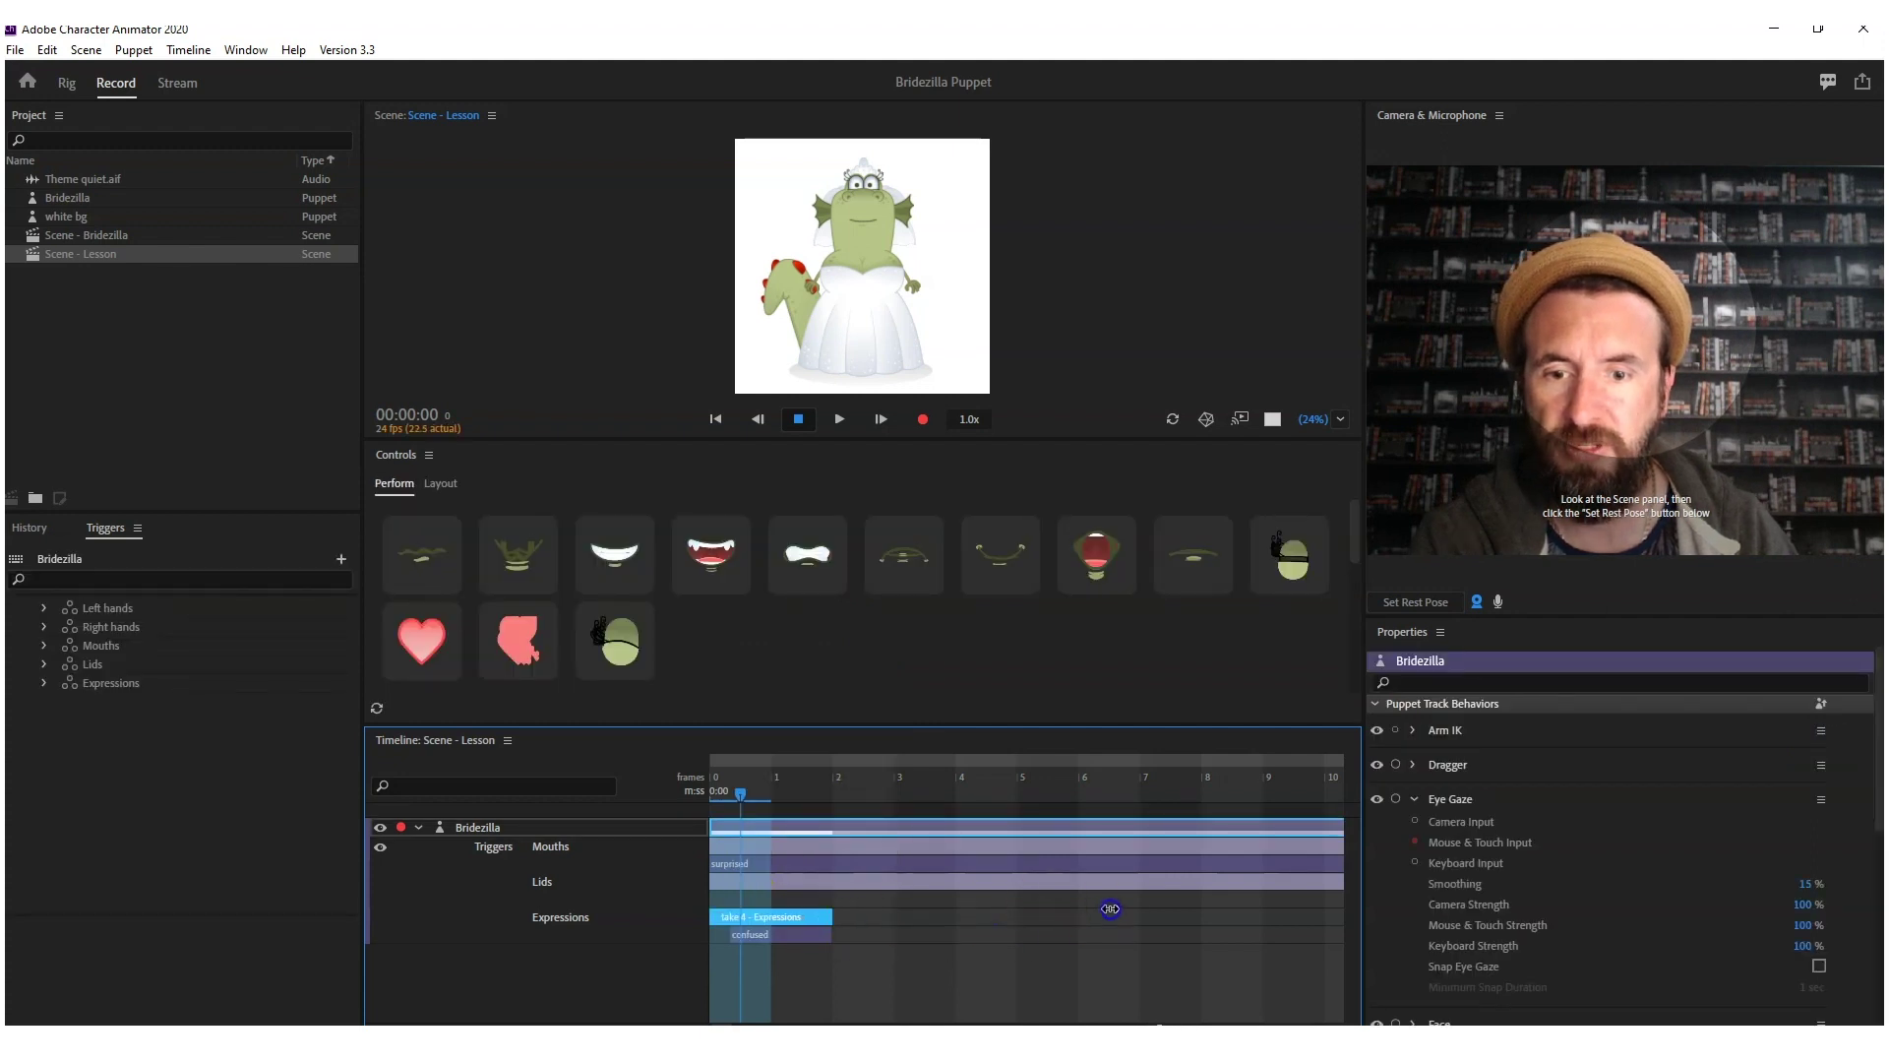
# - Extend the confused bar to the take's end and position the playhead for the split
pyautogui.moveTo(1110, 908); pyautogui.dragTo(1325, 916)
pyautogui.click(977, 933)
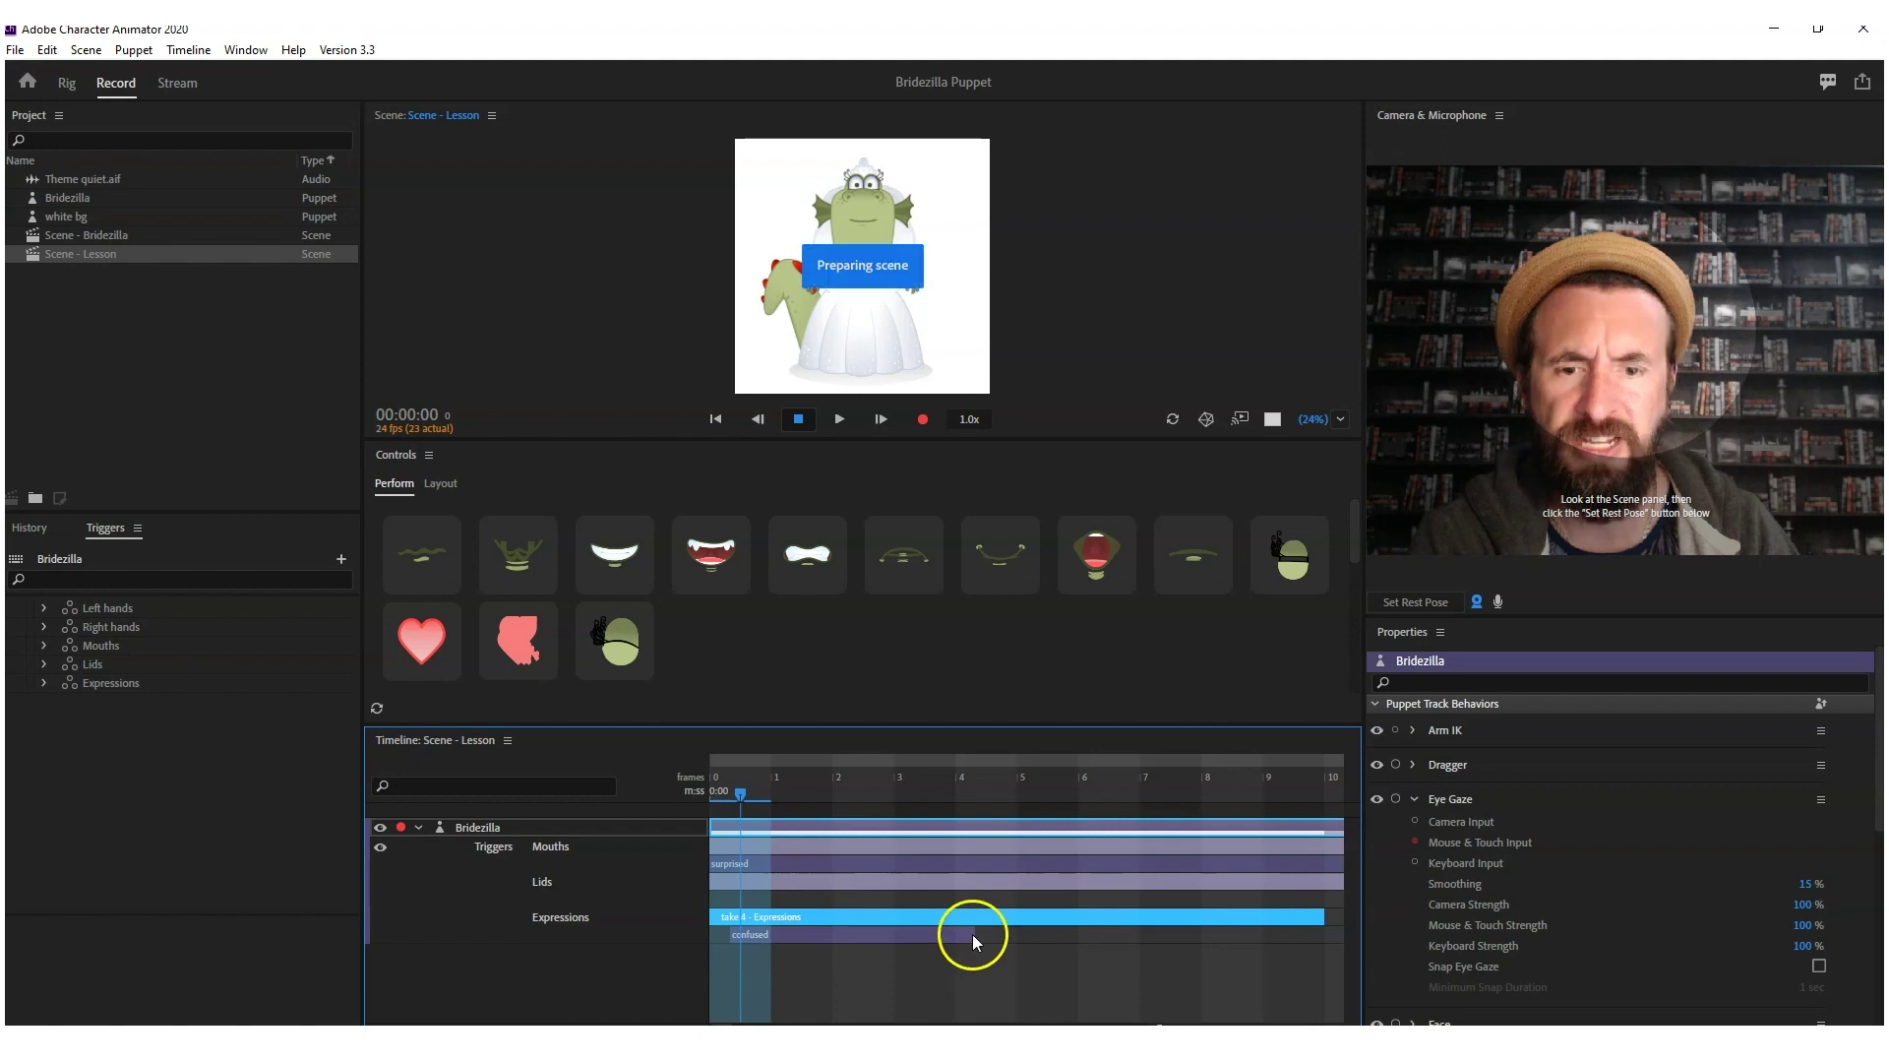
pyautogui.moveTo(974, 935); pyautogui.dragTo(1322, 937)
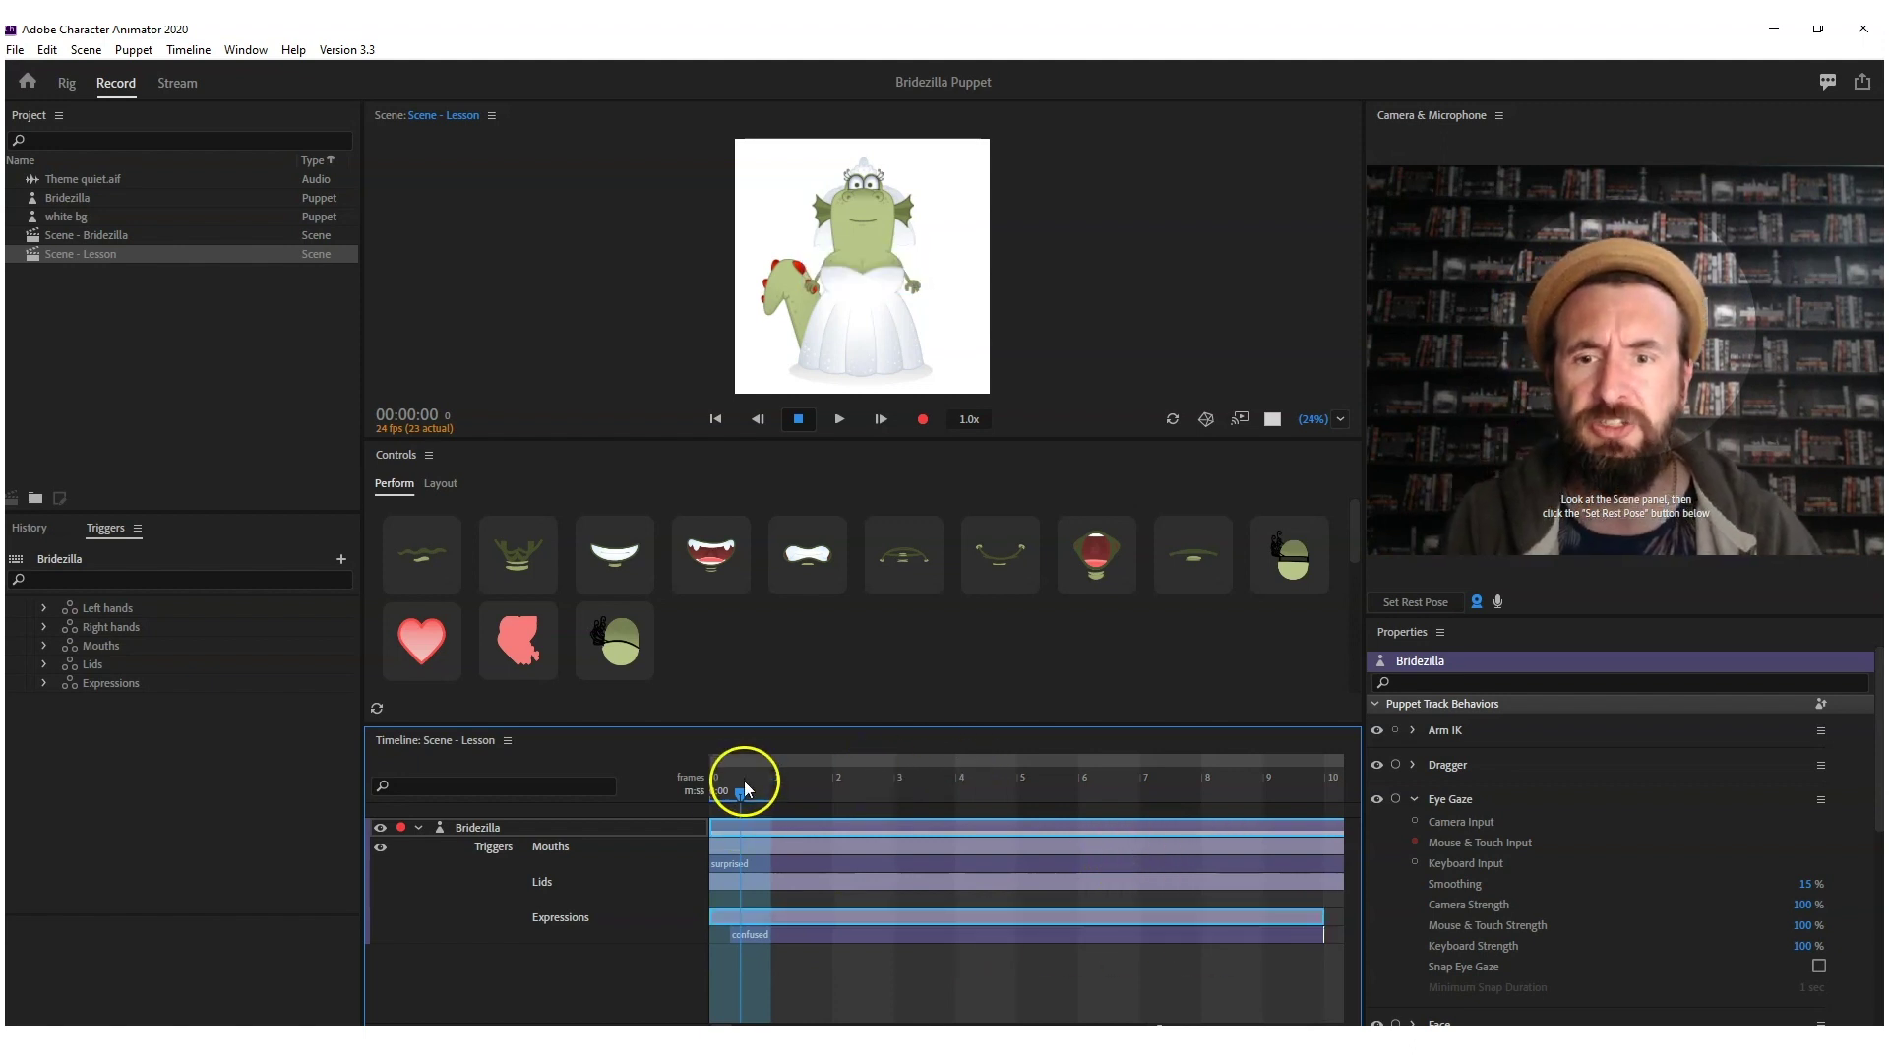
pyautogui.moveTo(744, 788); pyautogui.dragTo(873, 801)
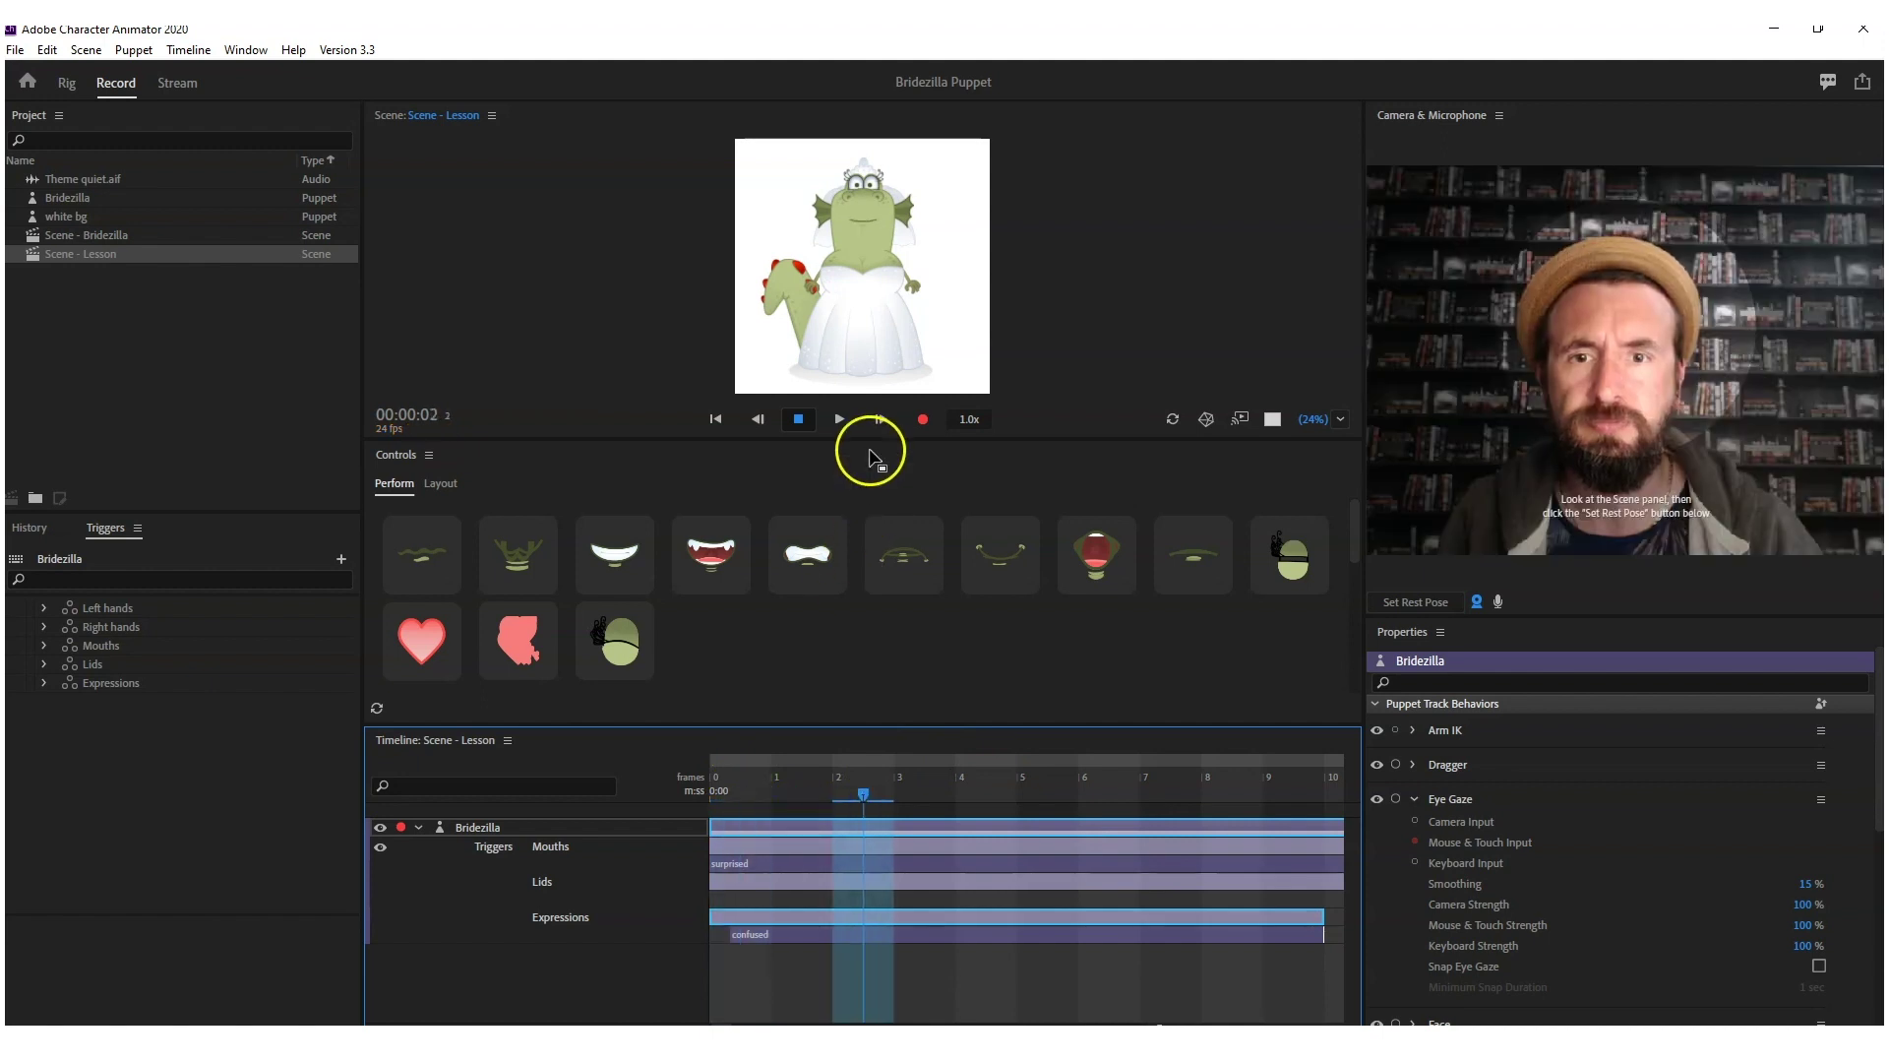
pyautogui.moveTo(871, 438); pyautogui.dragTo(872, 604)
pyautogui.moveTo(877, 805); pyautogui.dragTo(1044, 797)
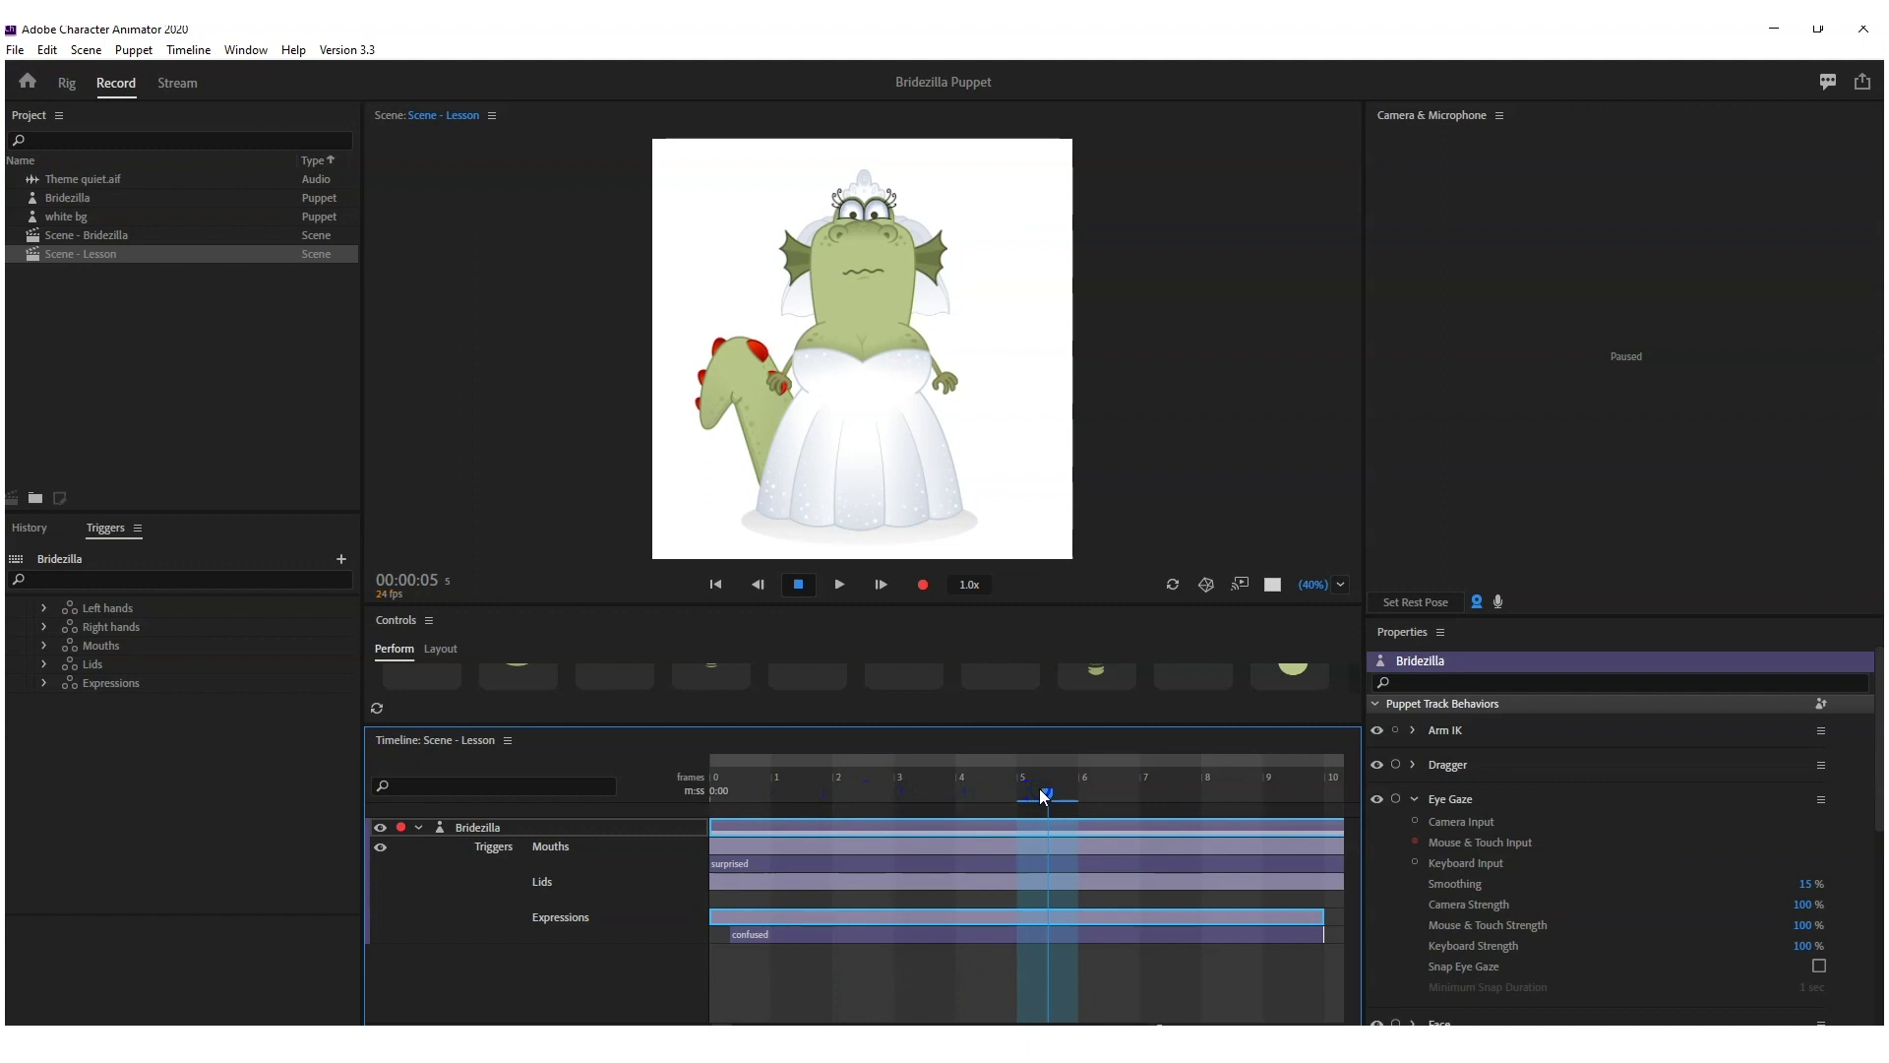
pyautogui.click(1069, 862)
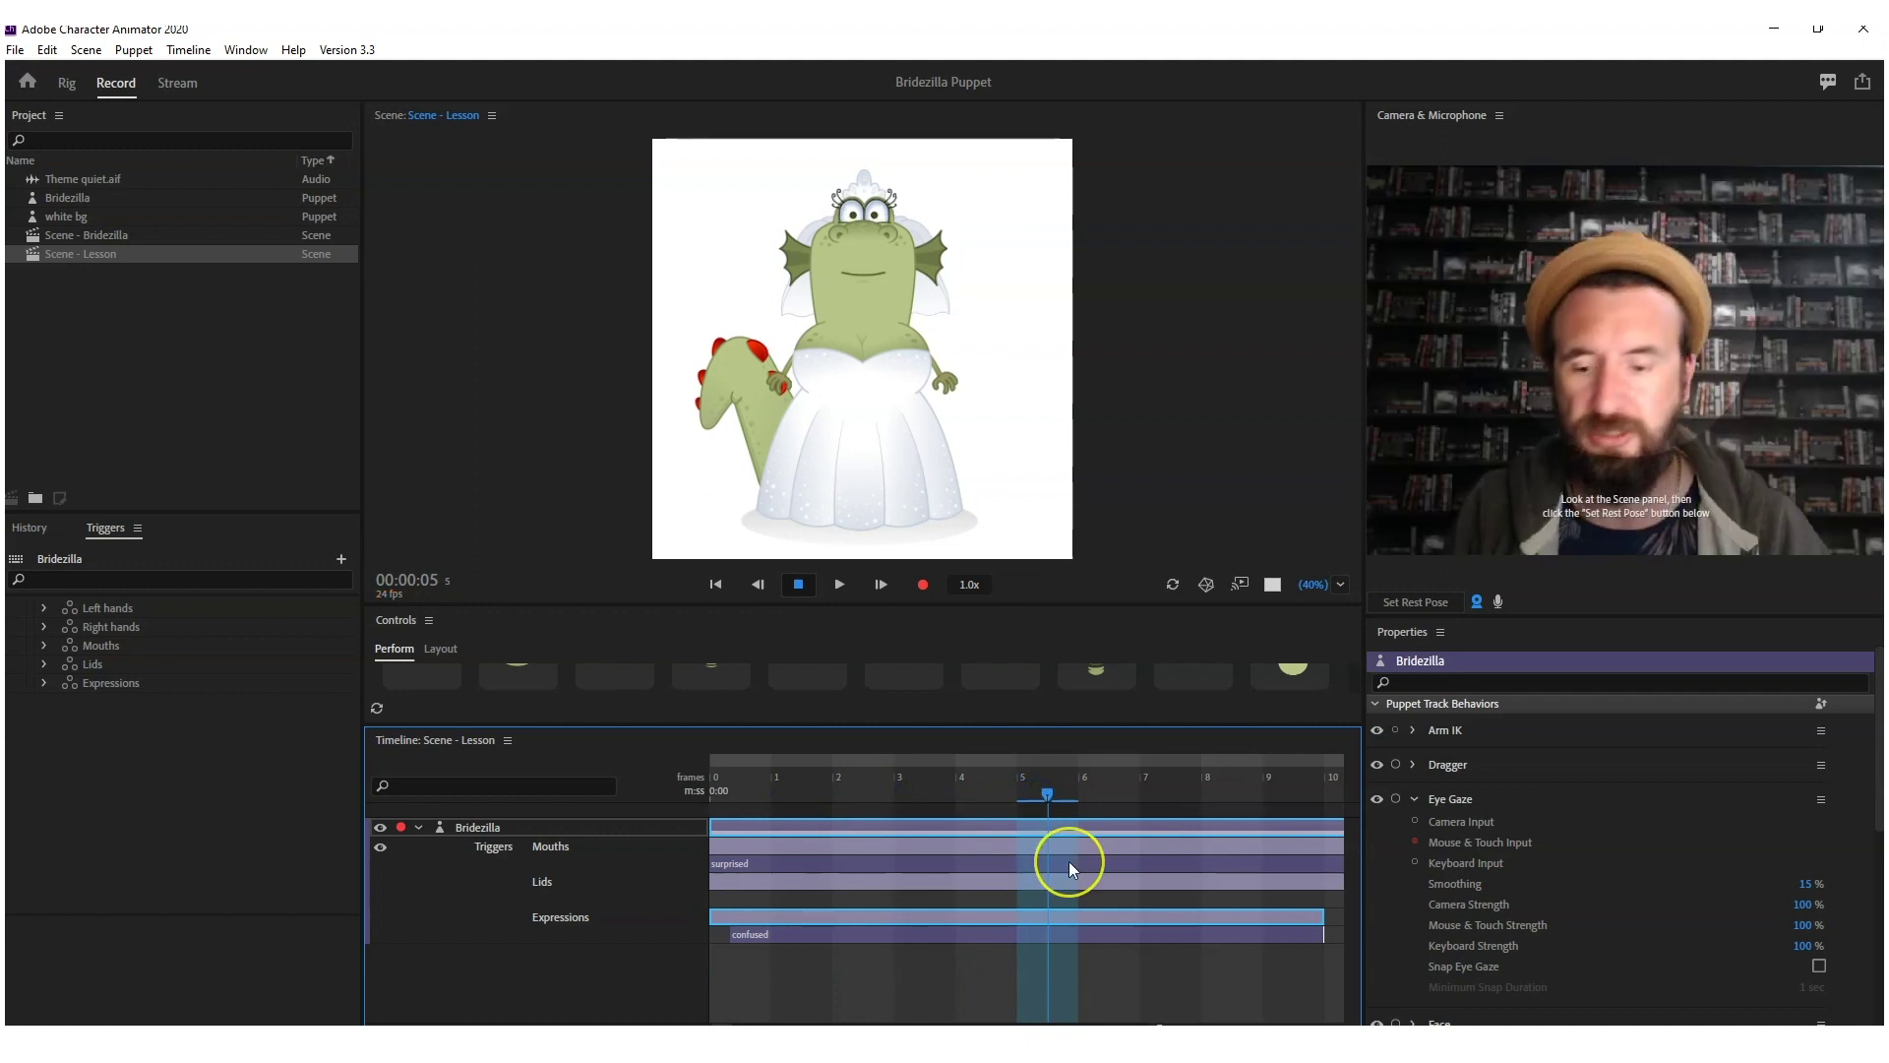
# - Split the confused bar at the playhead, change the later part to mad, and trim the take
pyautogui.click(1049, 933)
pyautogui.hotkey('ctrl', 'shift', 'd')
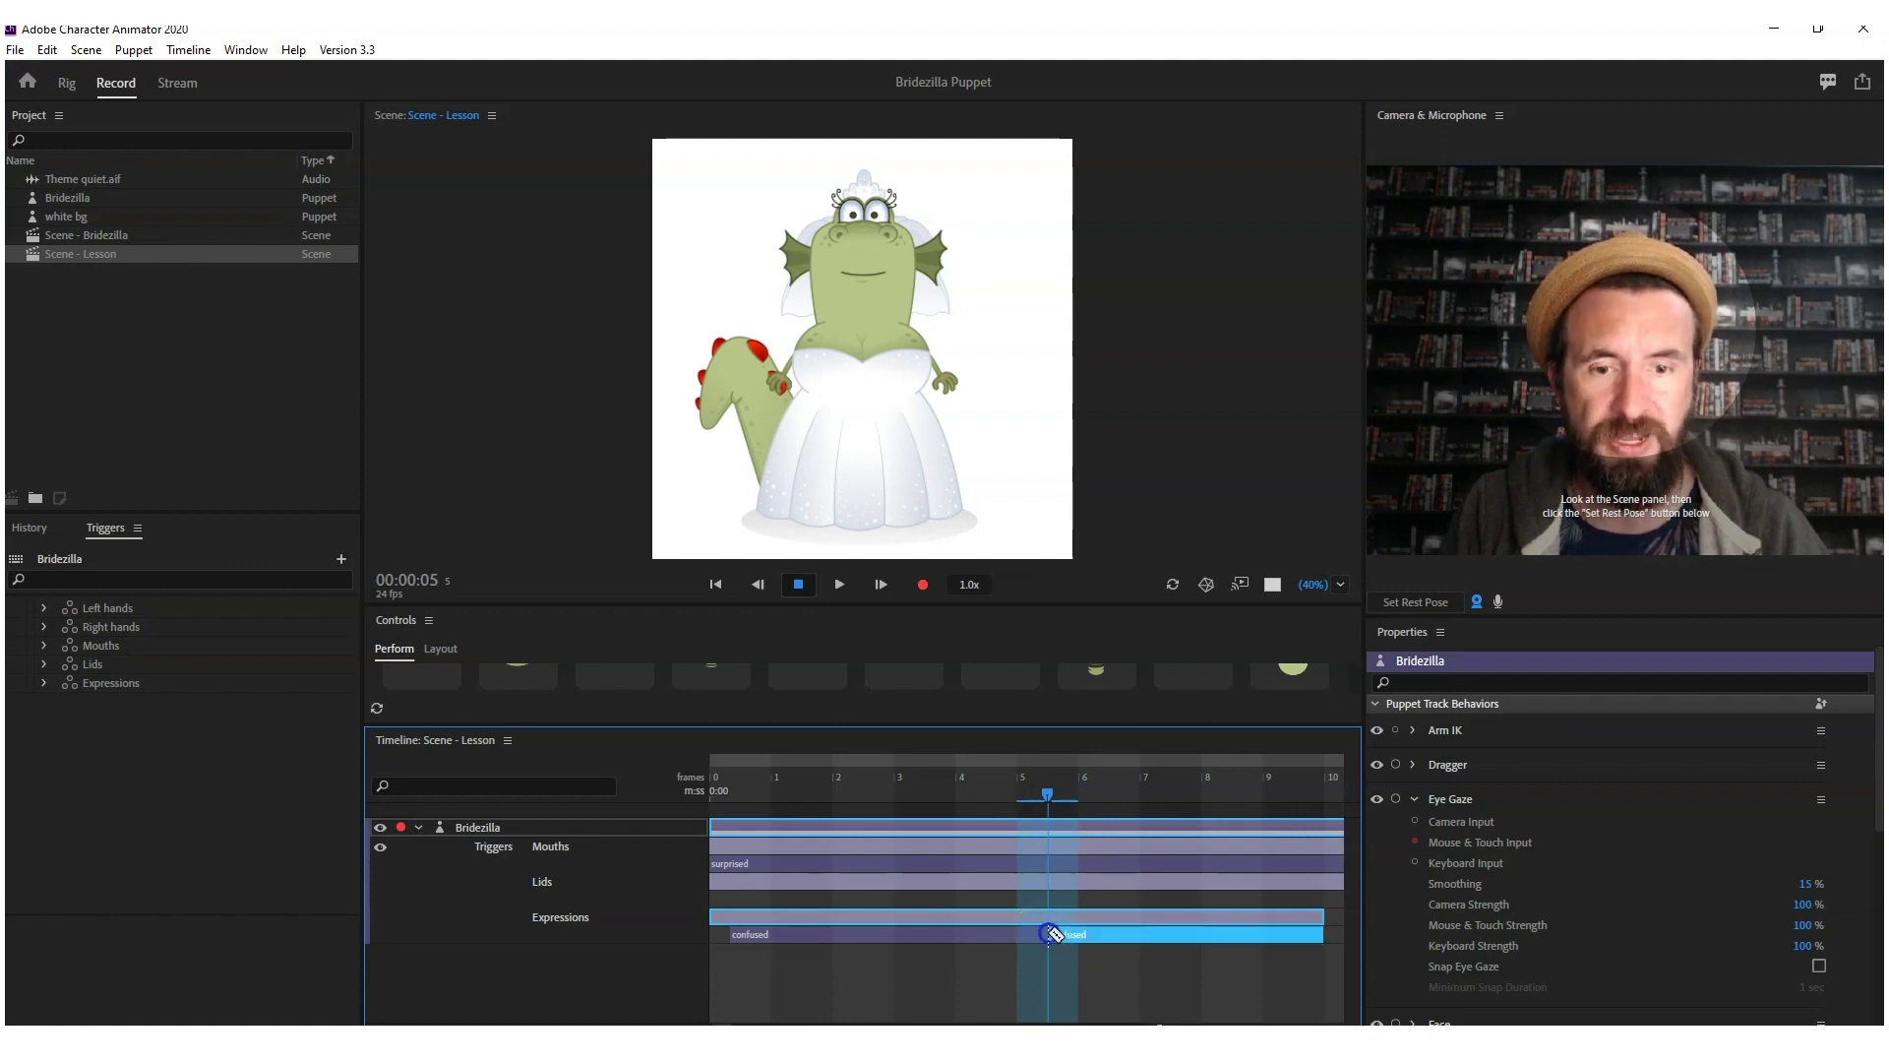
pyautogui.rightClick(1078, 935)
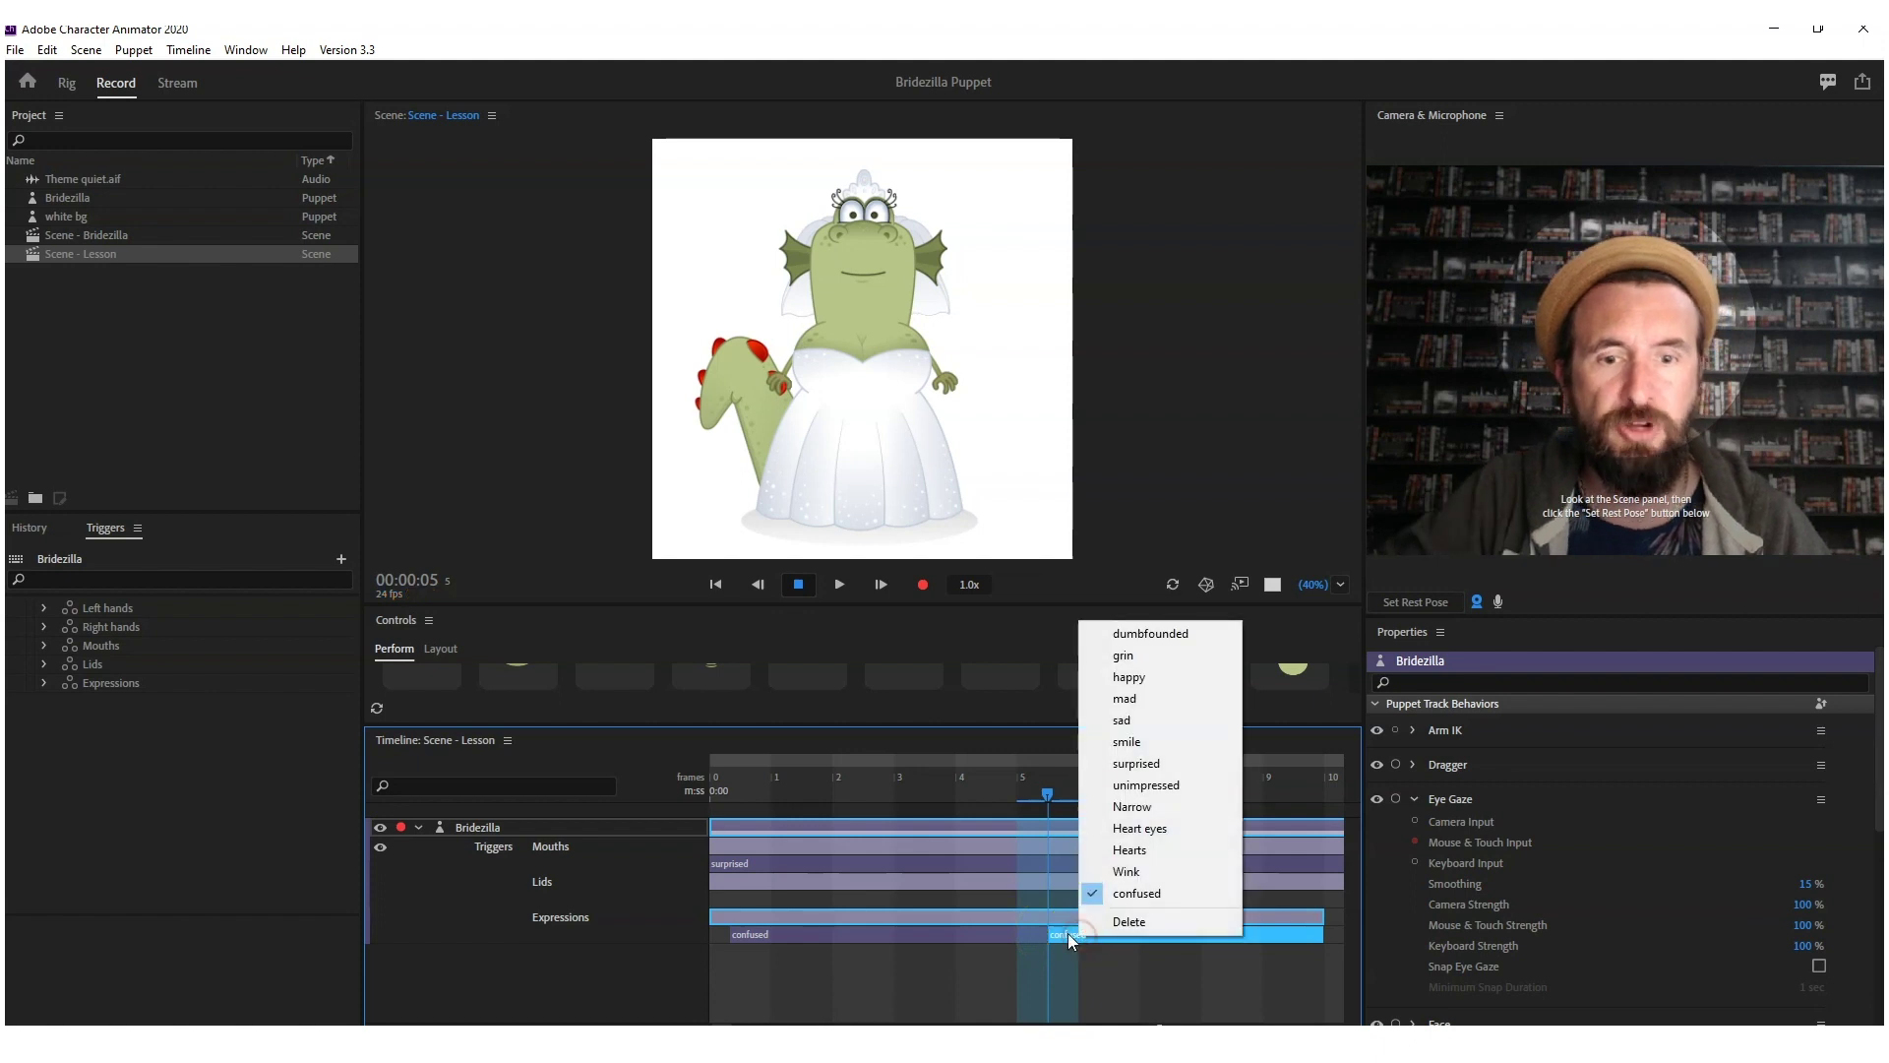
pyautogui.click(1143, 701)
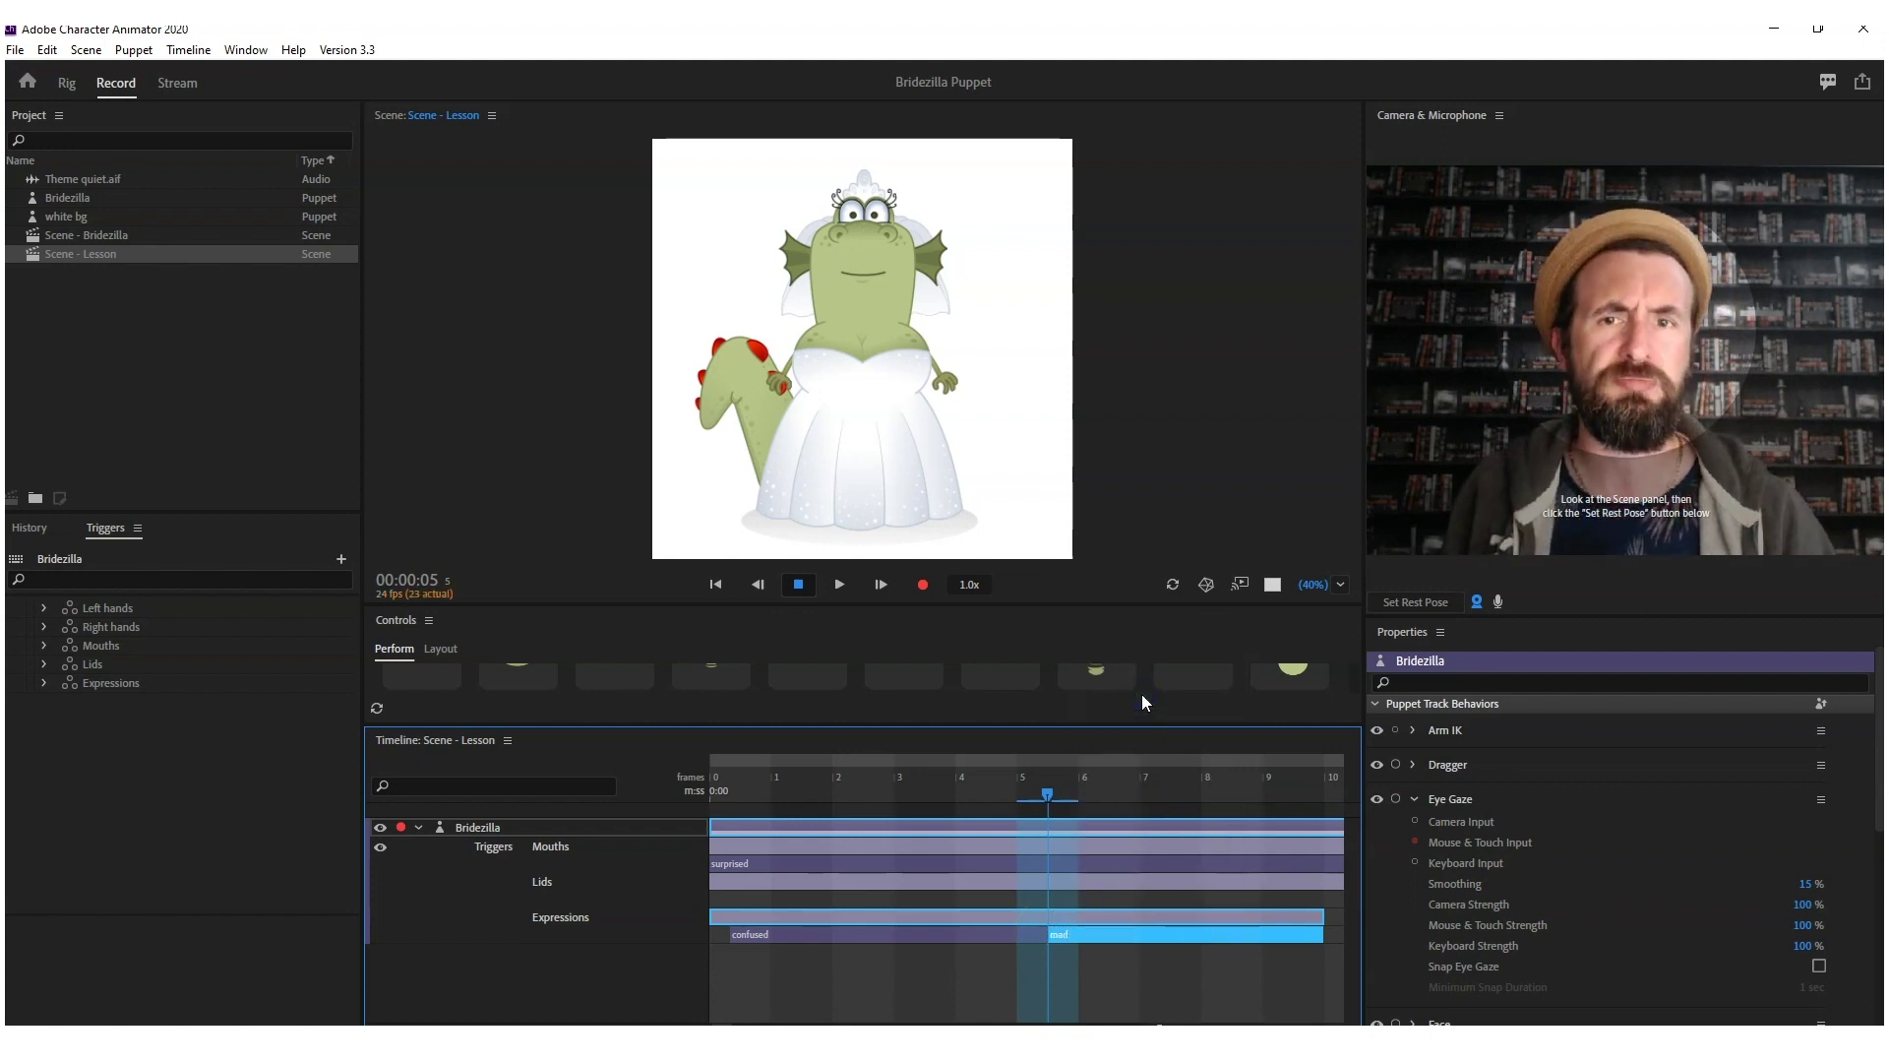
pyautogui.click(1022, 831)
pyautogui.moveTo(1051, 793); pyautogui.dragTo(1265, 793)
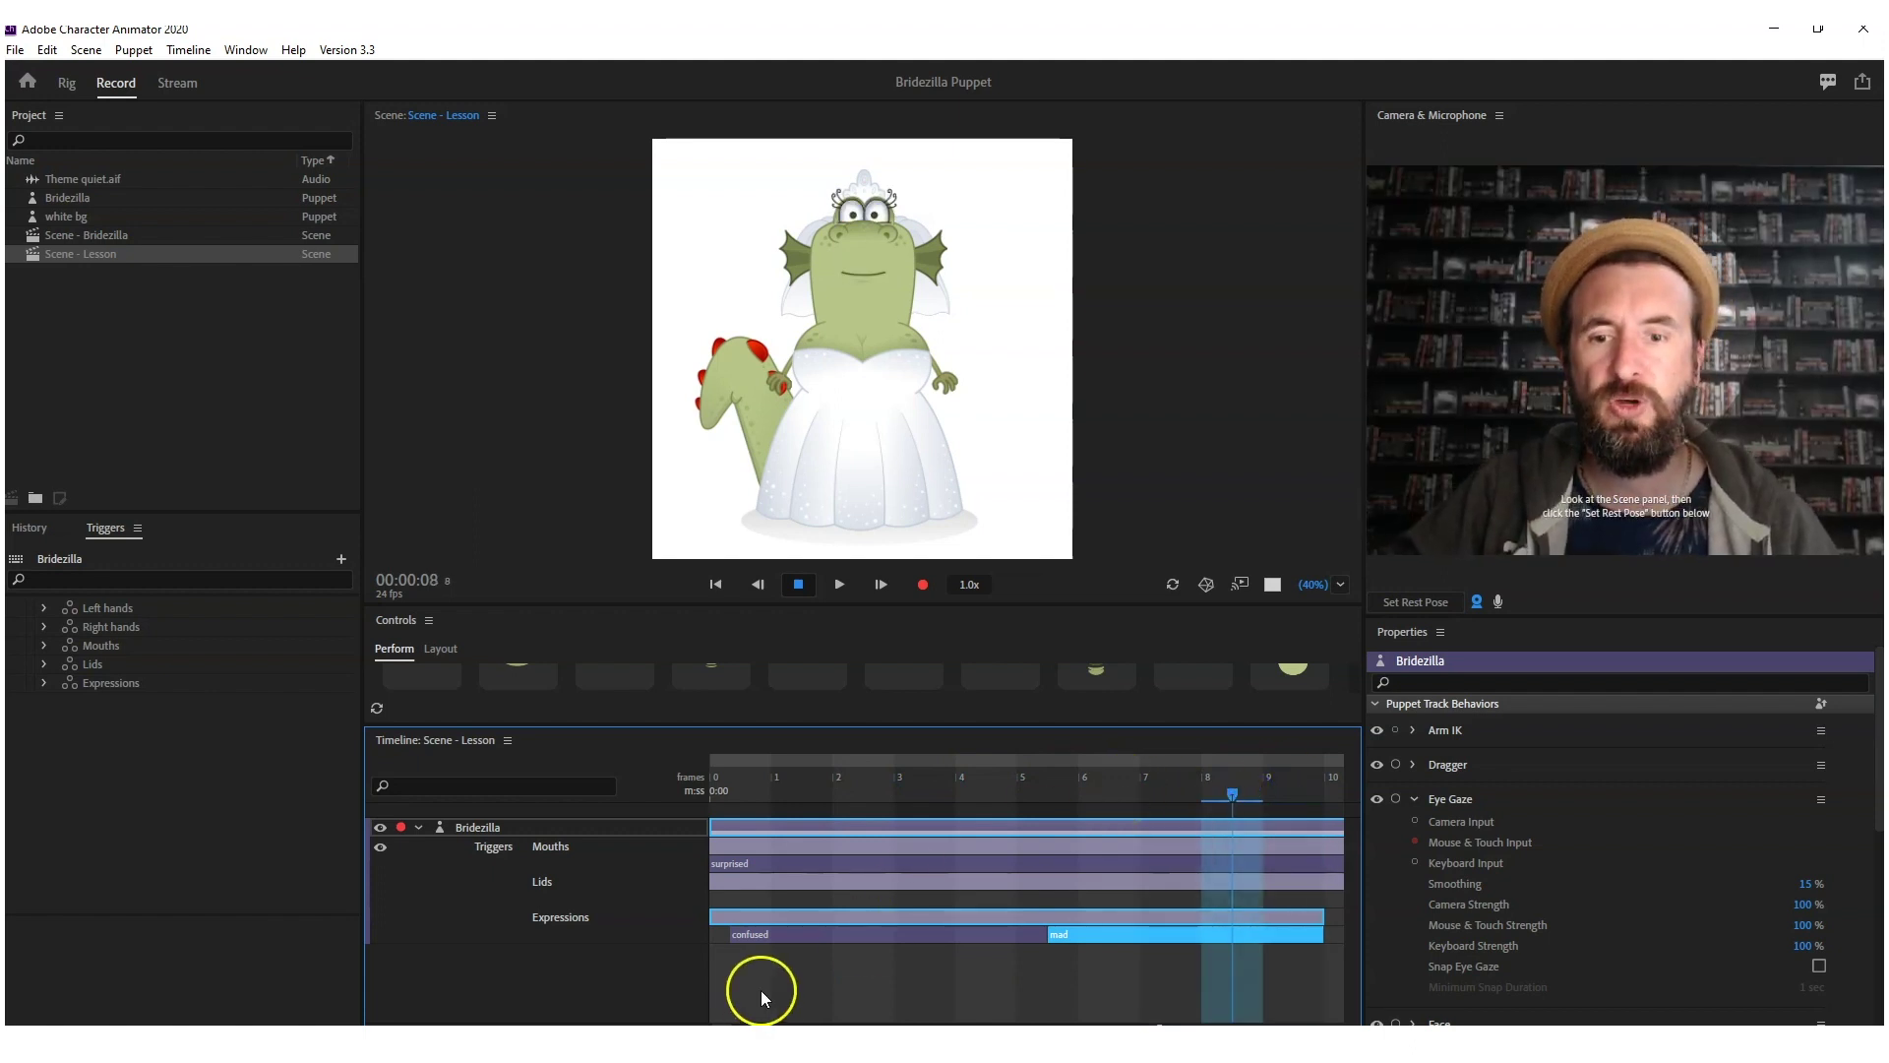
pyautogui.moveTo(1296, 930); pyautogui.dragTo(1291, 931)
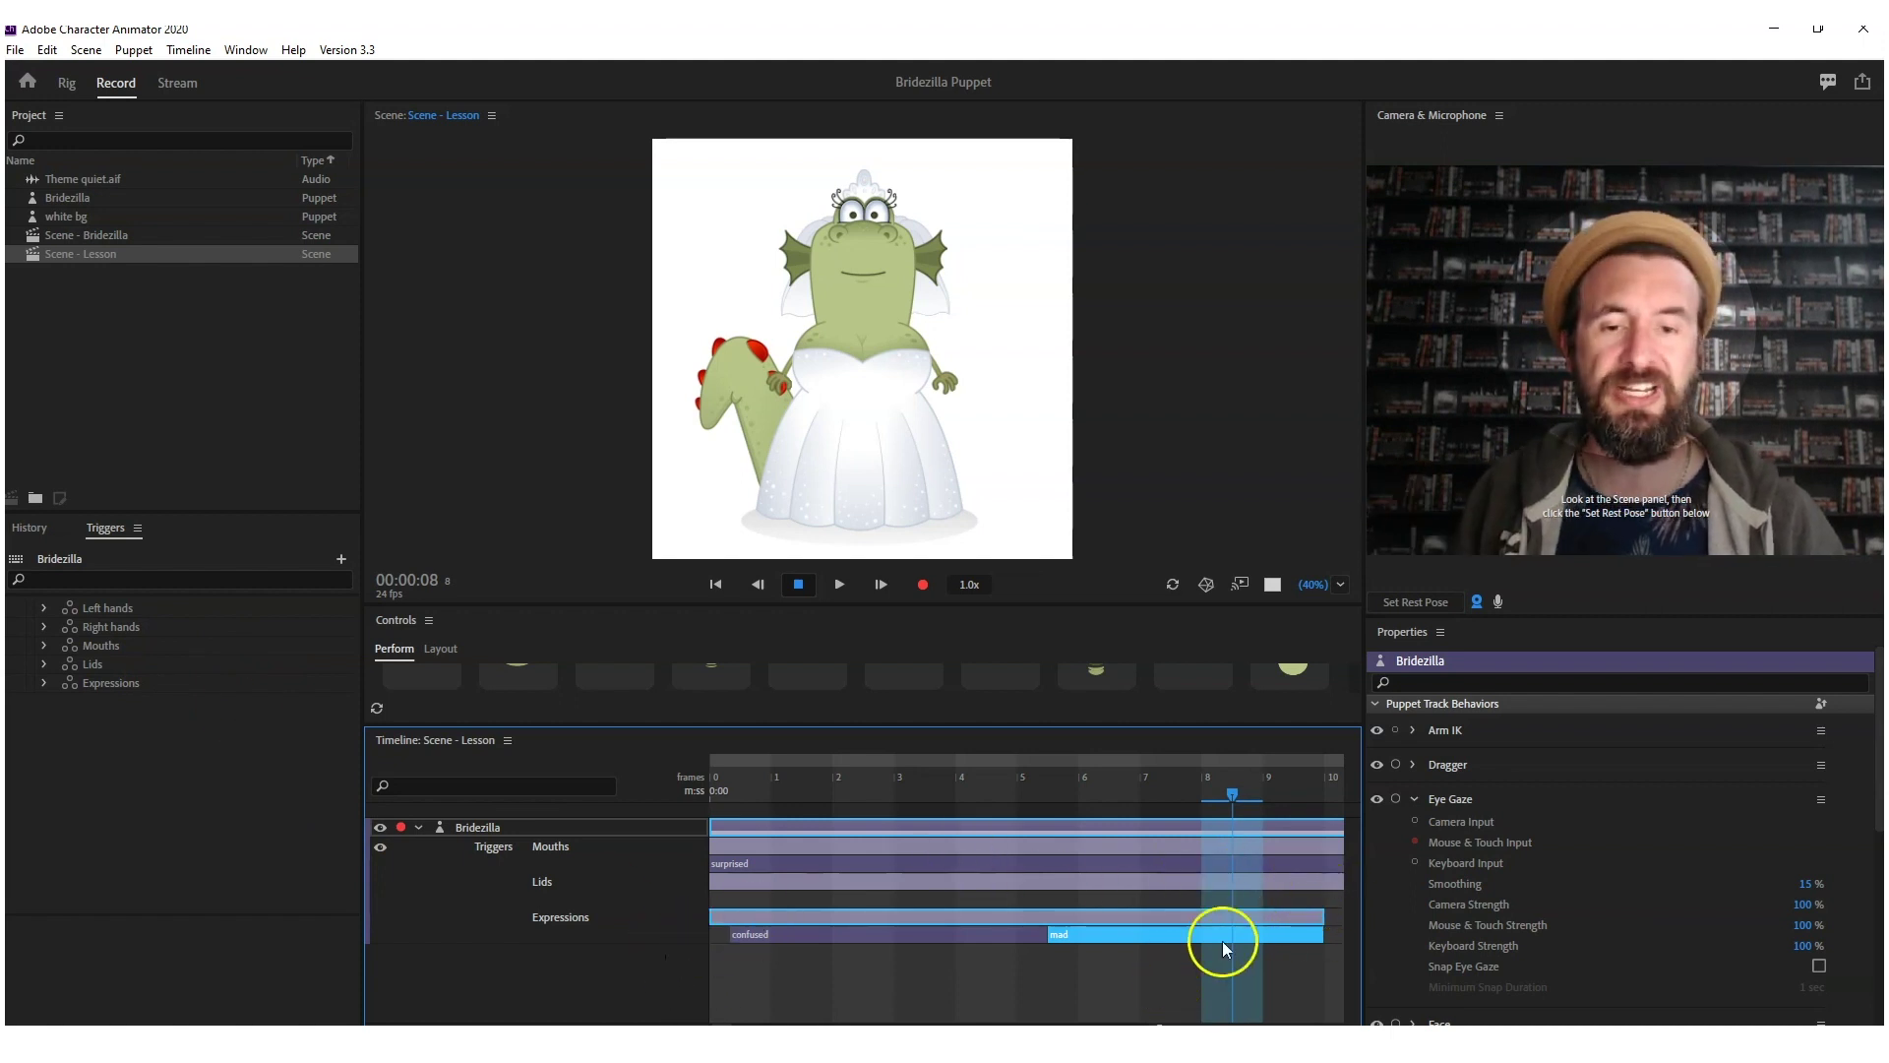
pyautogui.scroll(-2, 1101, 915)
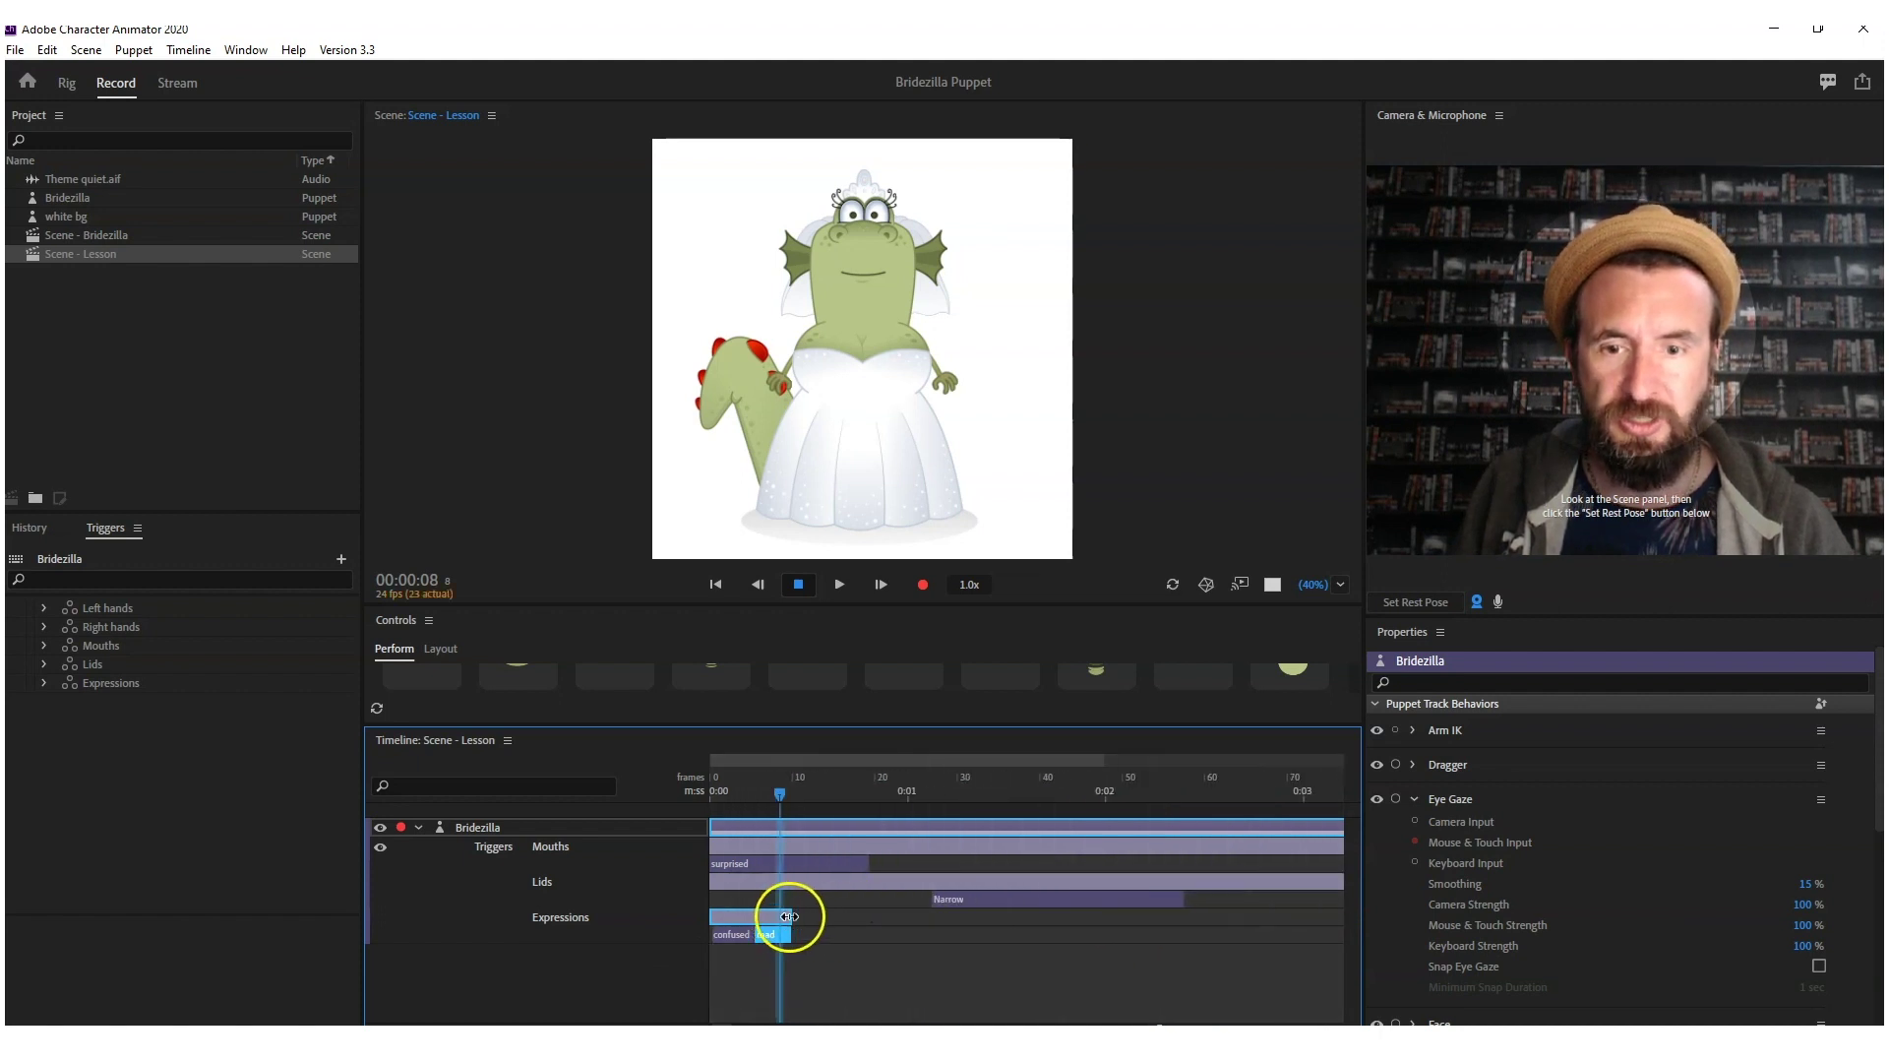
# - Lengthen the Expressions take and add Wink at frame 15, smile at 27 and surprised at 63
pyautogui.click(787, 917)
pyautogui.moveTo(1017, 919); pyautogui.dragTo(1334, 917)
pyautogui.click(738, 916)
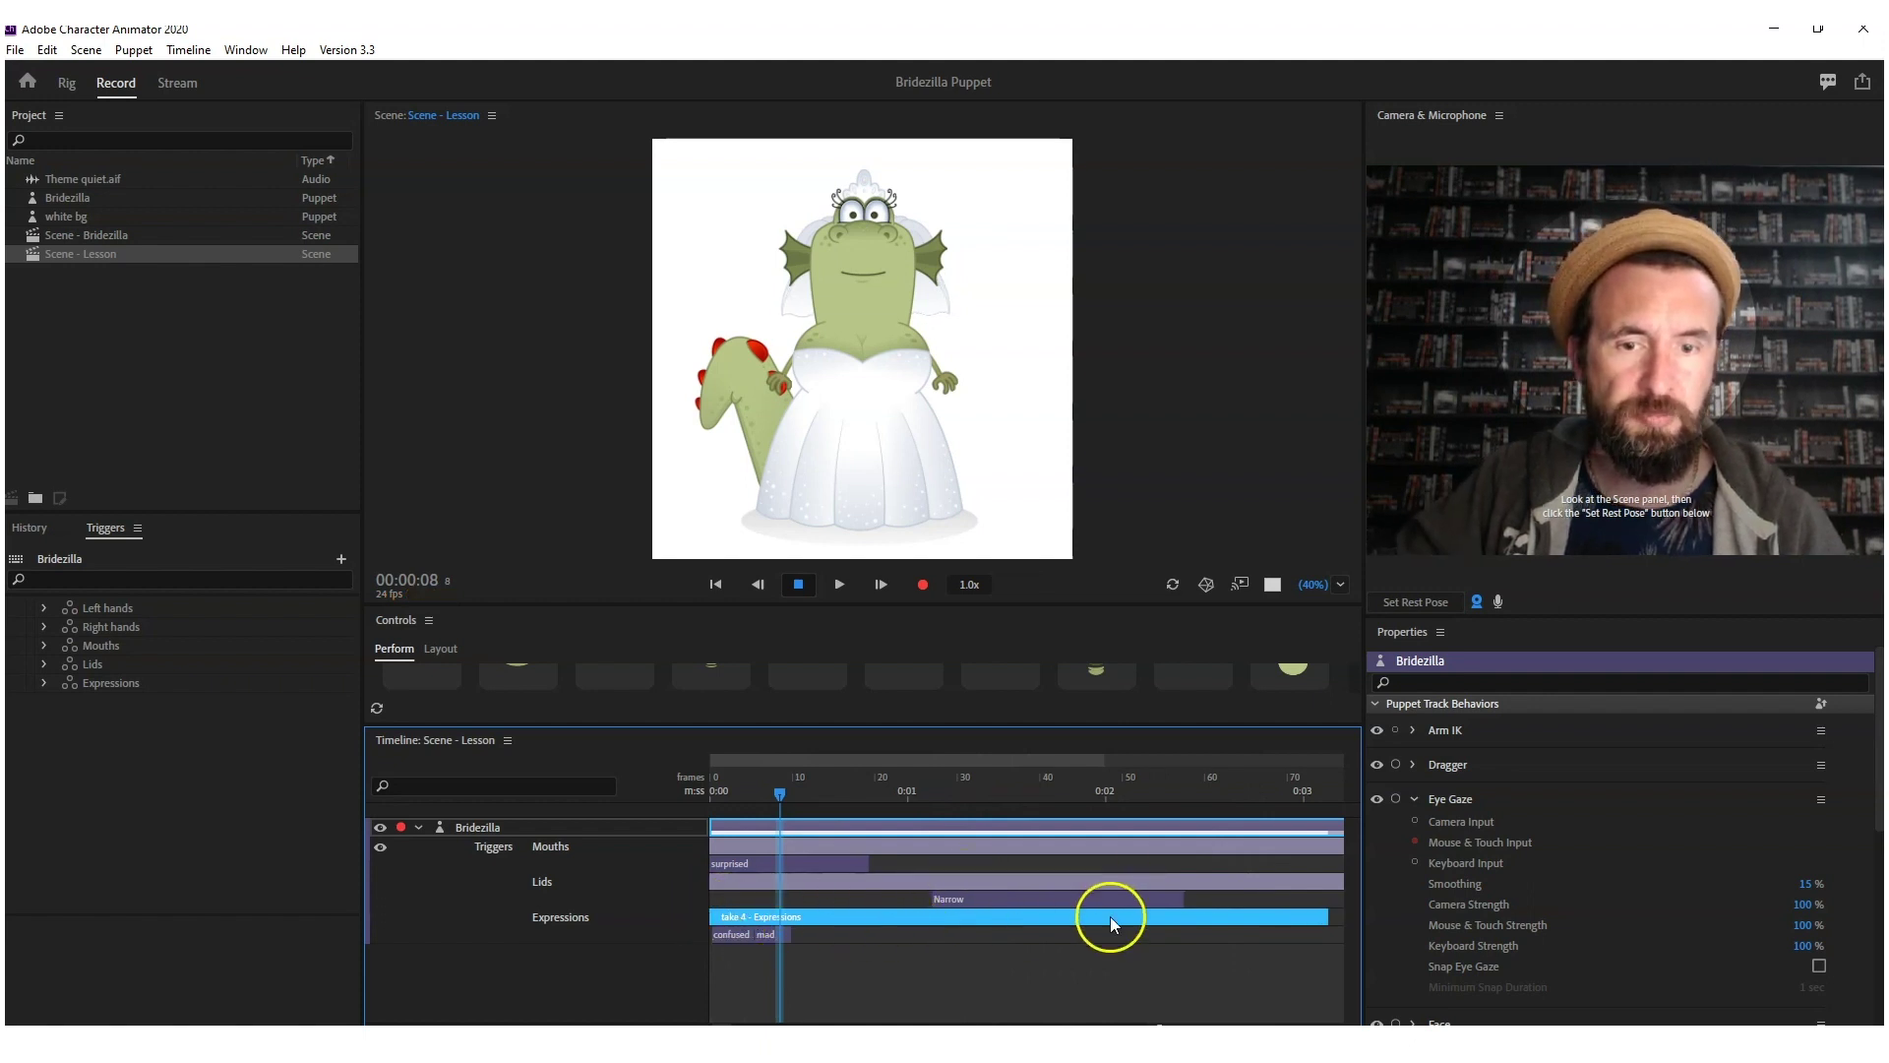
pyautogui.moveTo(779, 793); pyautogui.dragTo(841, 802)
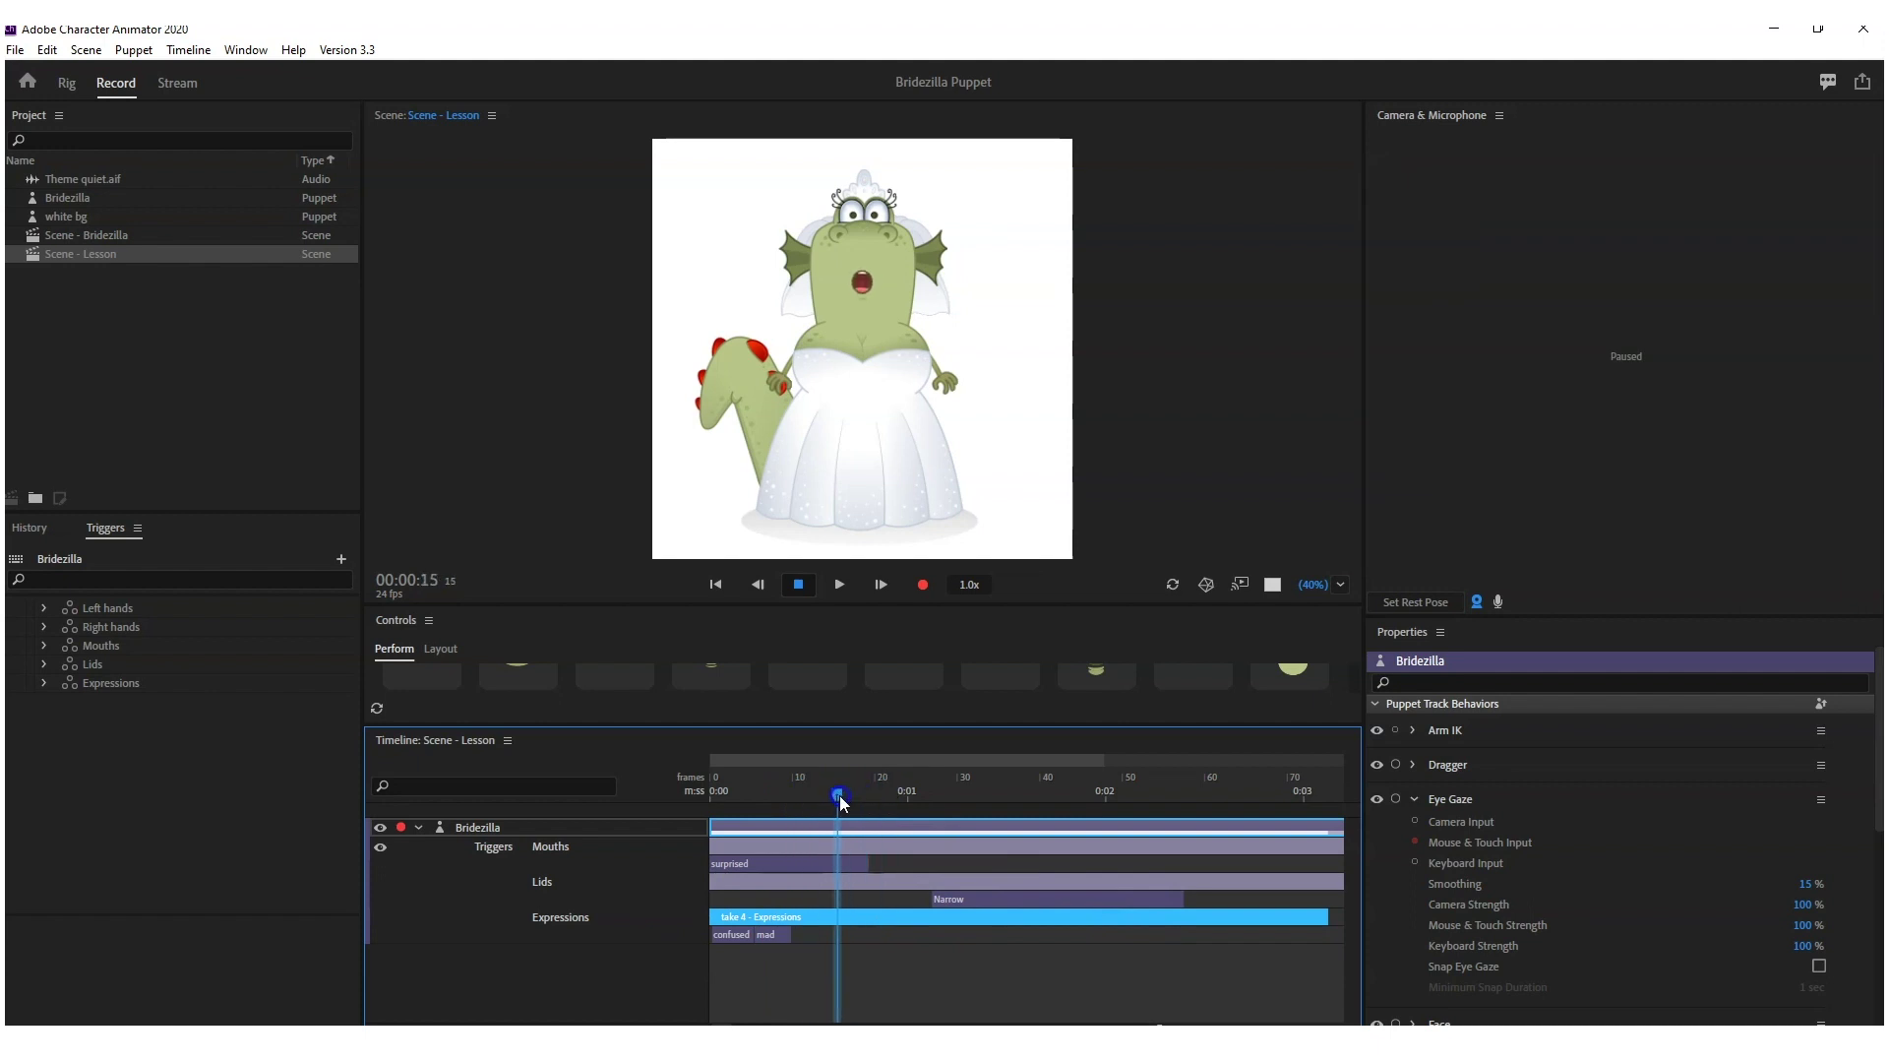
pyautogui.rightClick(835, 933)
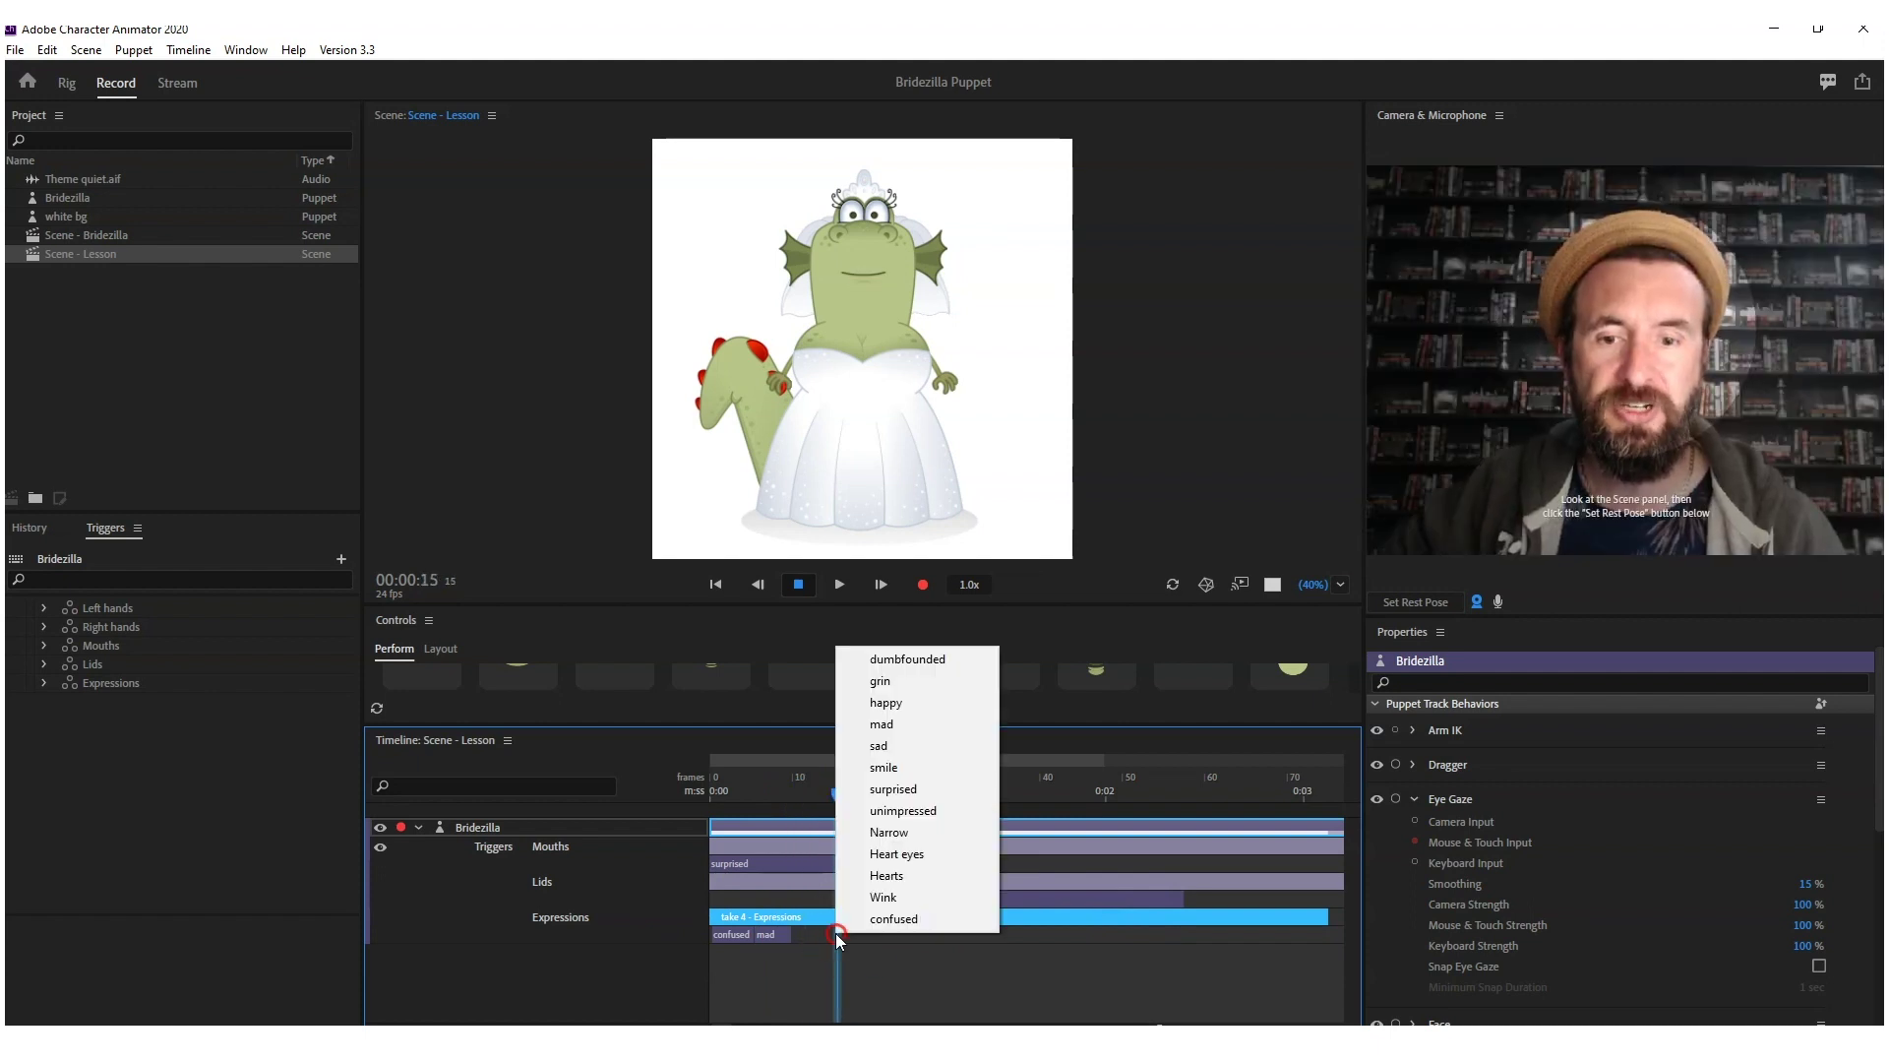
pyautogui.click(885, 898)
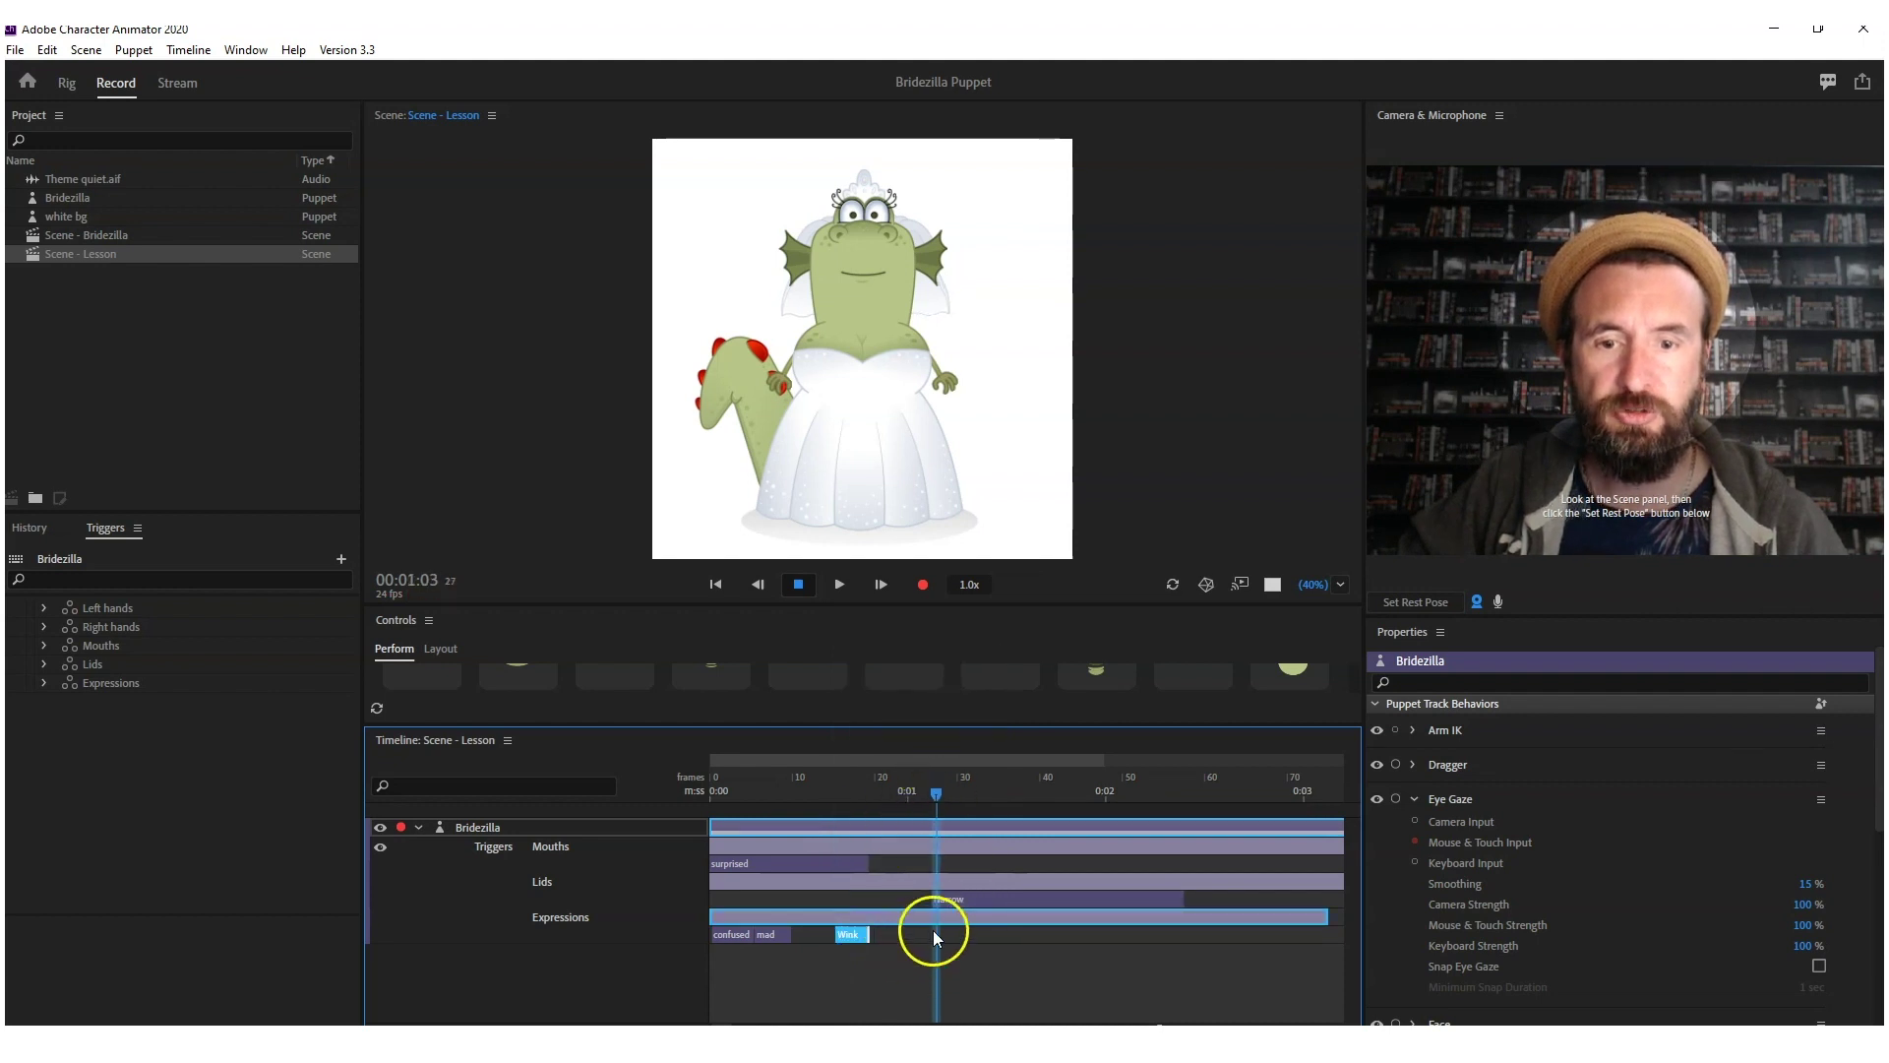
pyautogui.rightClick(935, 930)
pyautogui.click(986, 769)
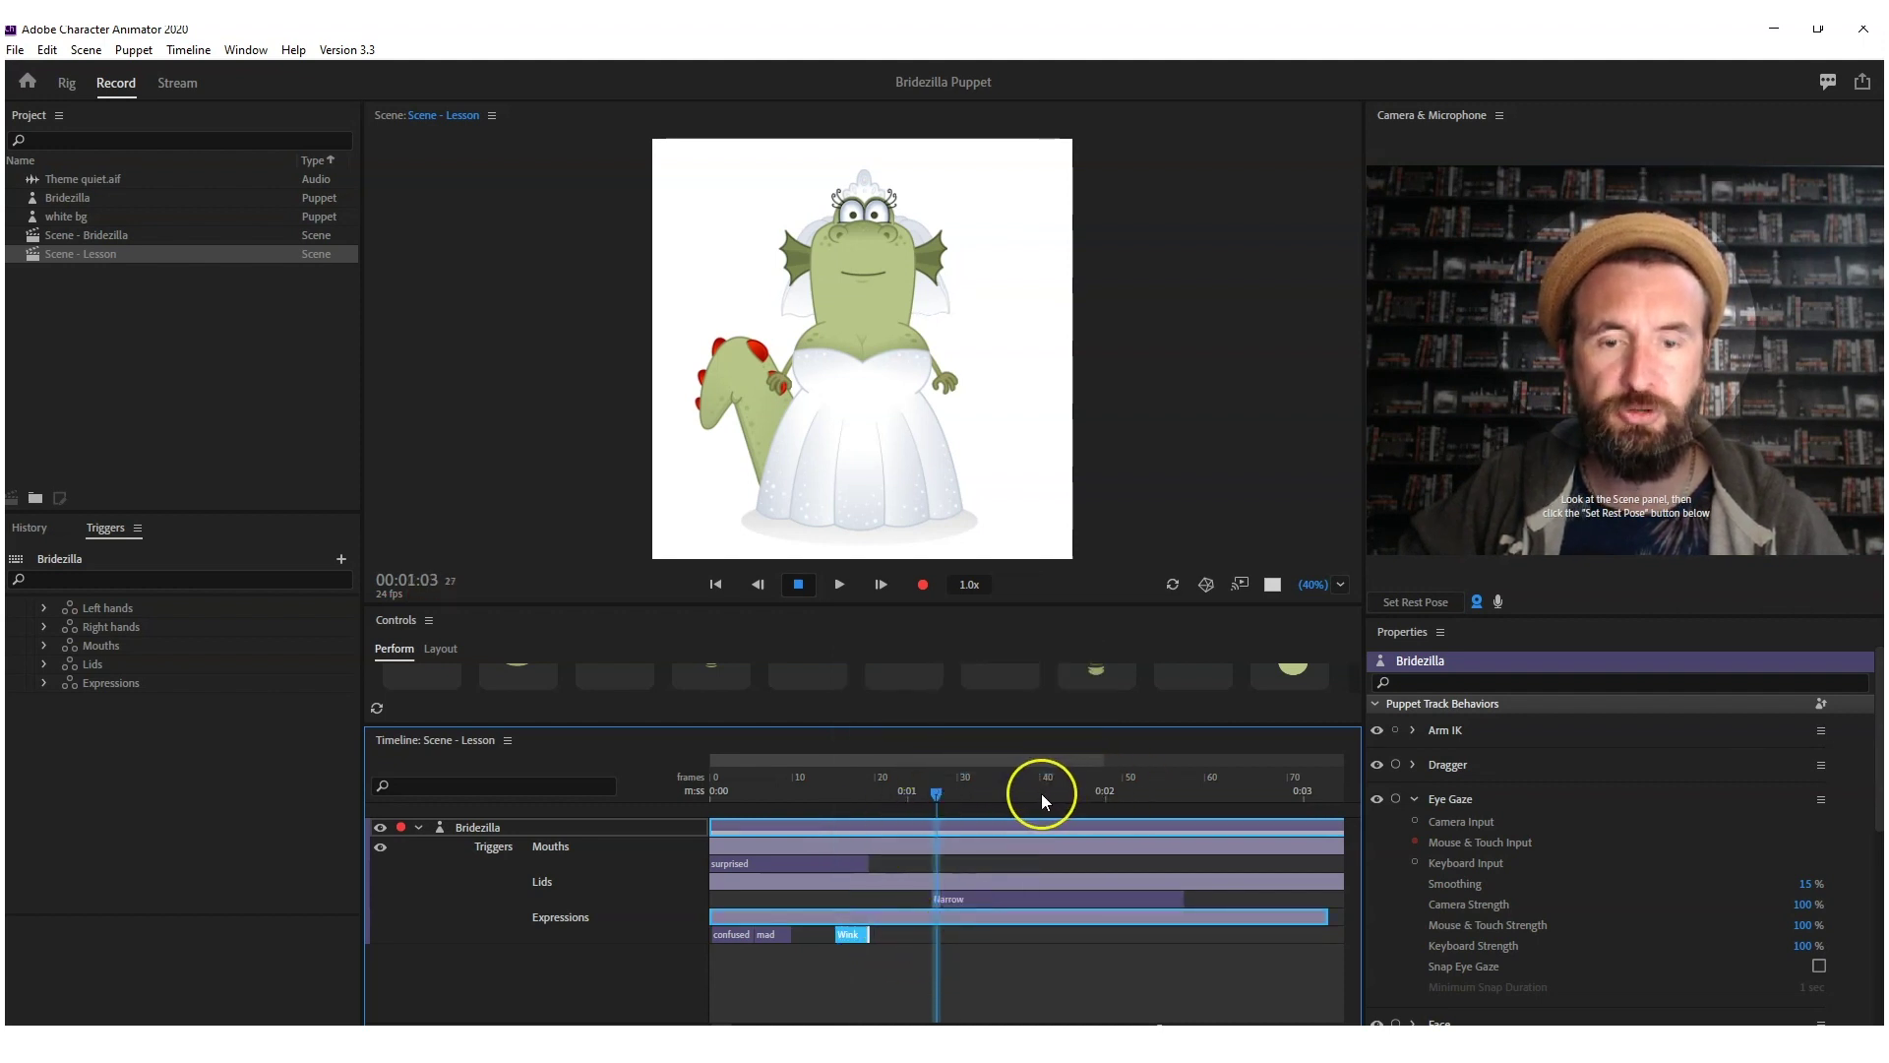
pyautogui.rightClick(1234, 930)
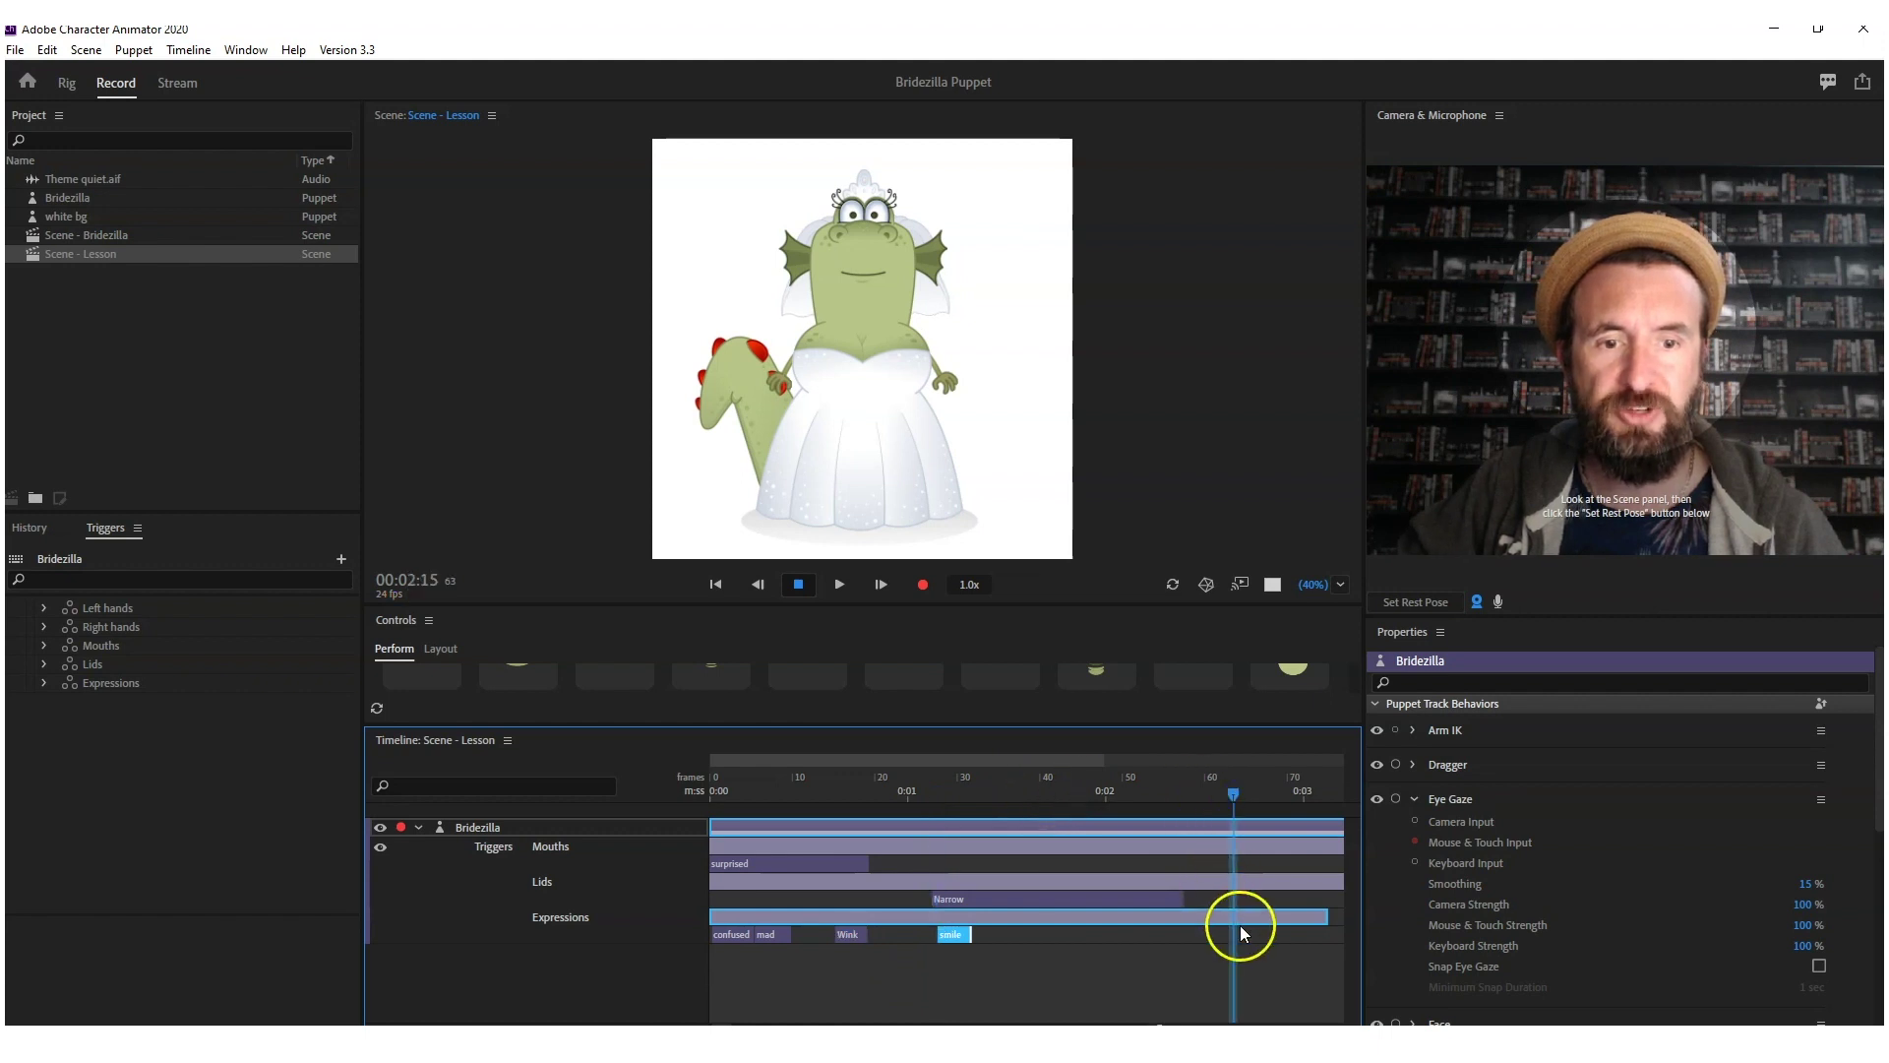
pyautogui.click(1295, 786)
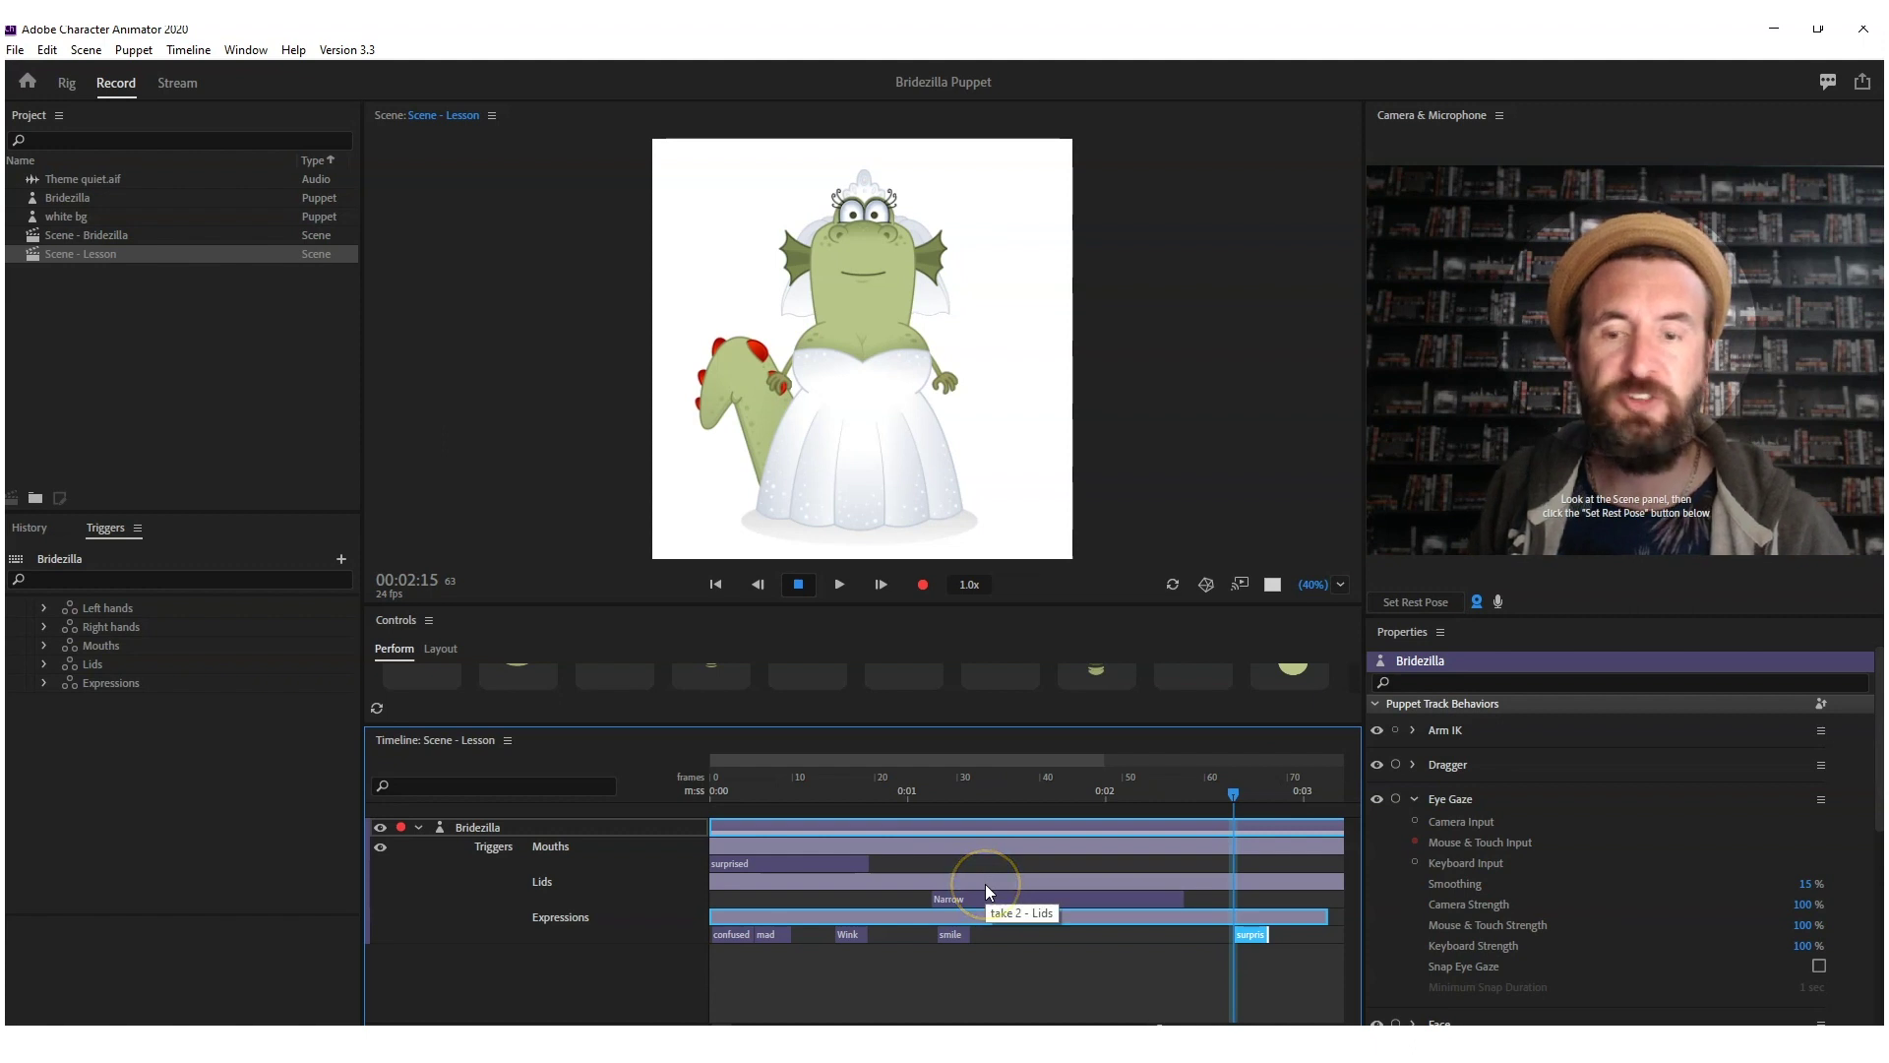
# - Shift the work area slightly later and scrub the playhead to preview the expression sequence
pyautogui.click(940, 868)
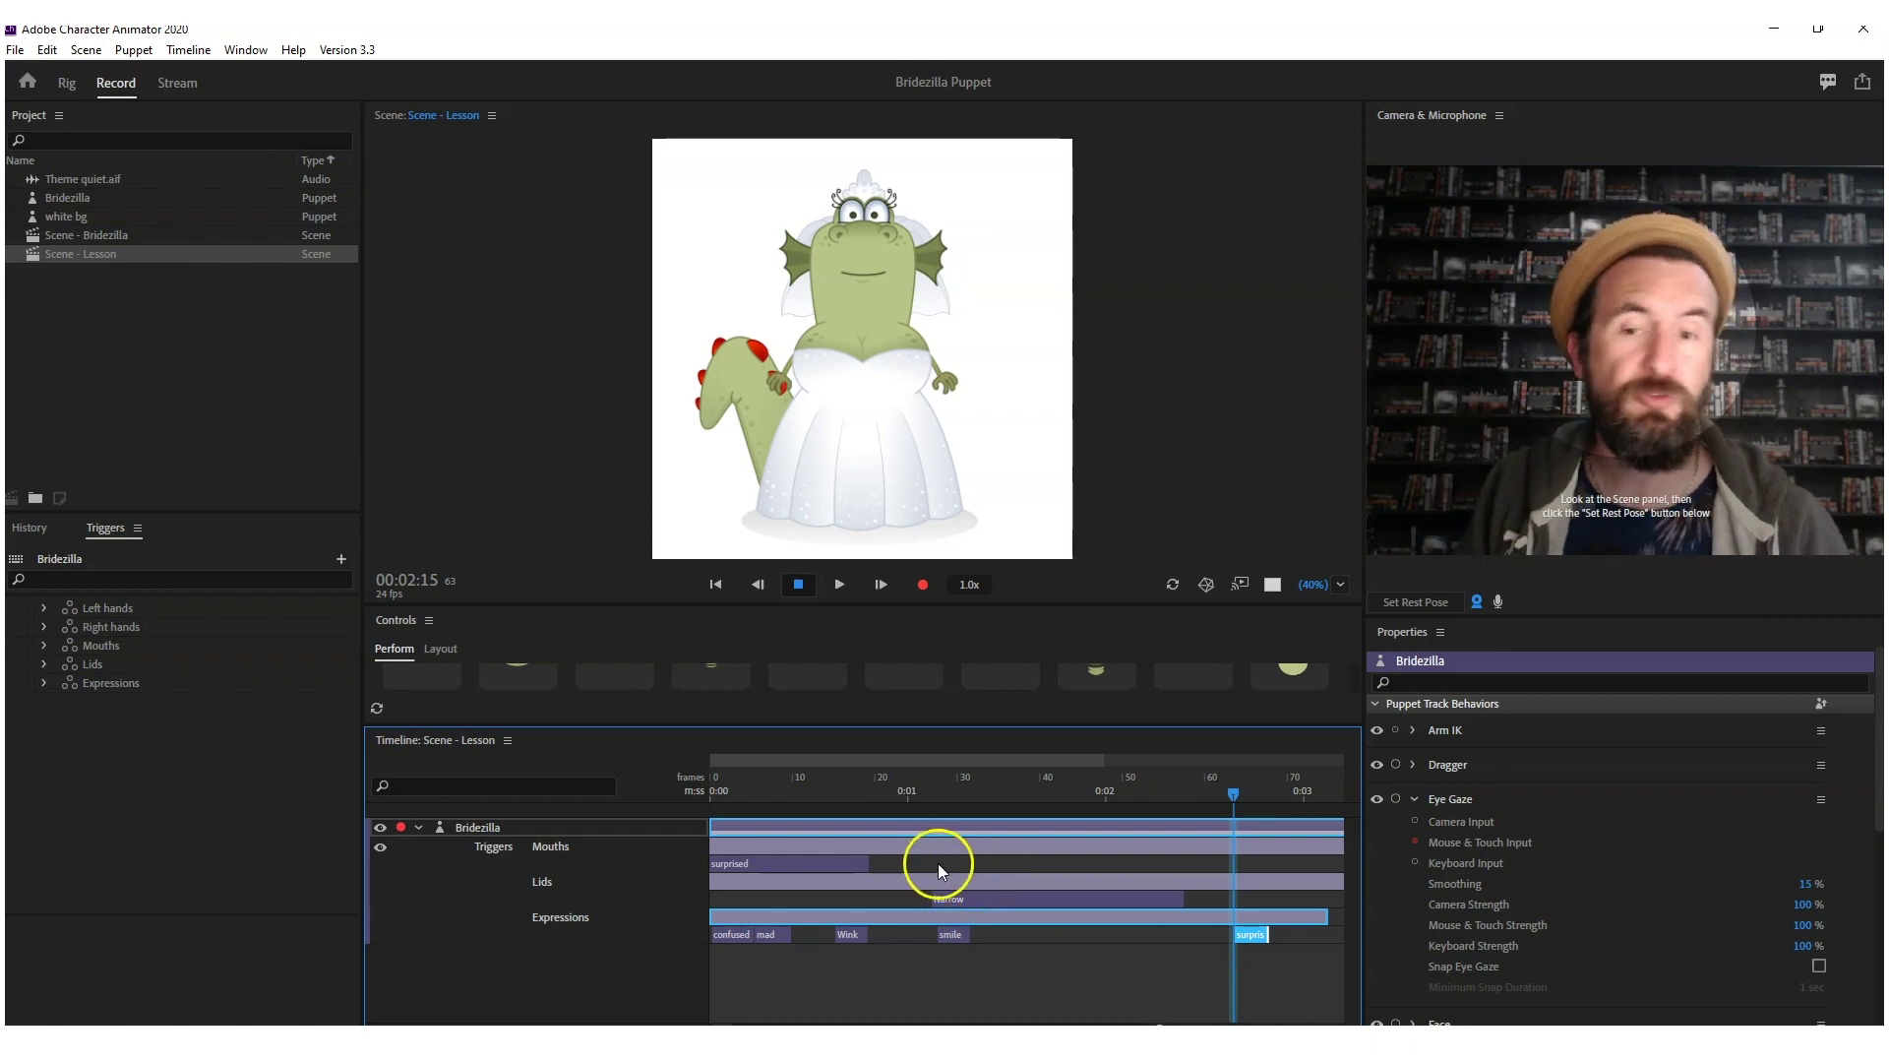
pyautogui.click(829, 795)
pyautogui.click(841, 793)
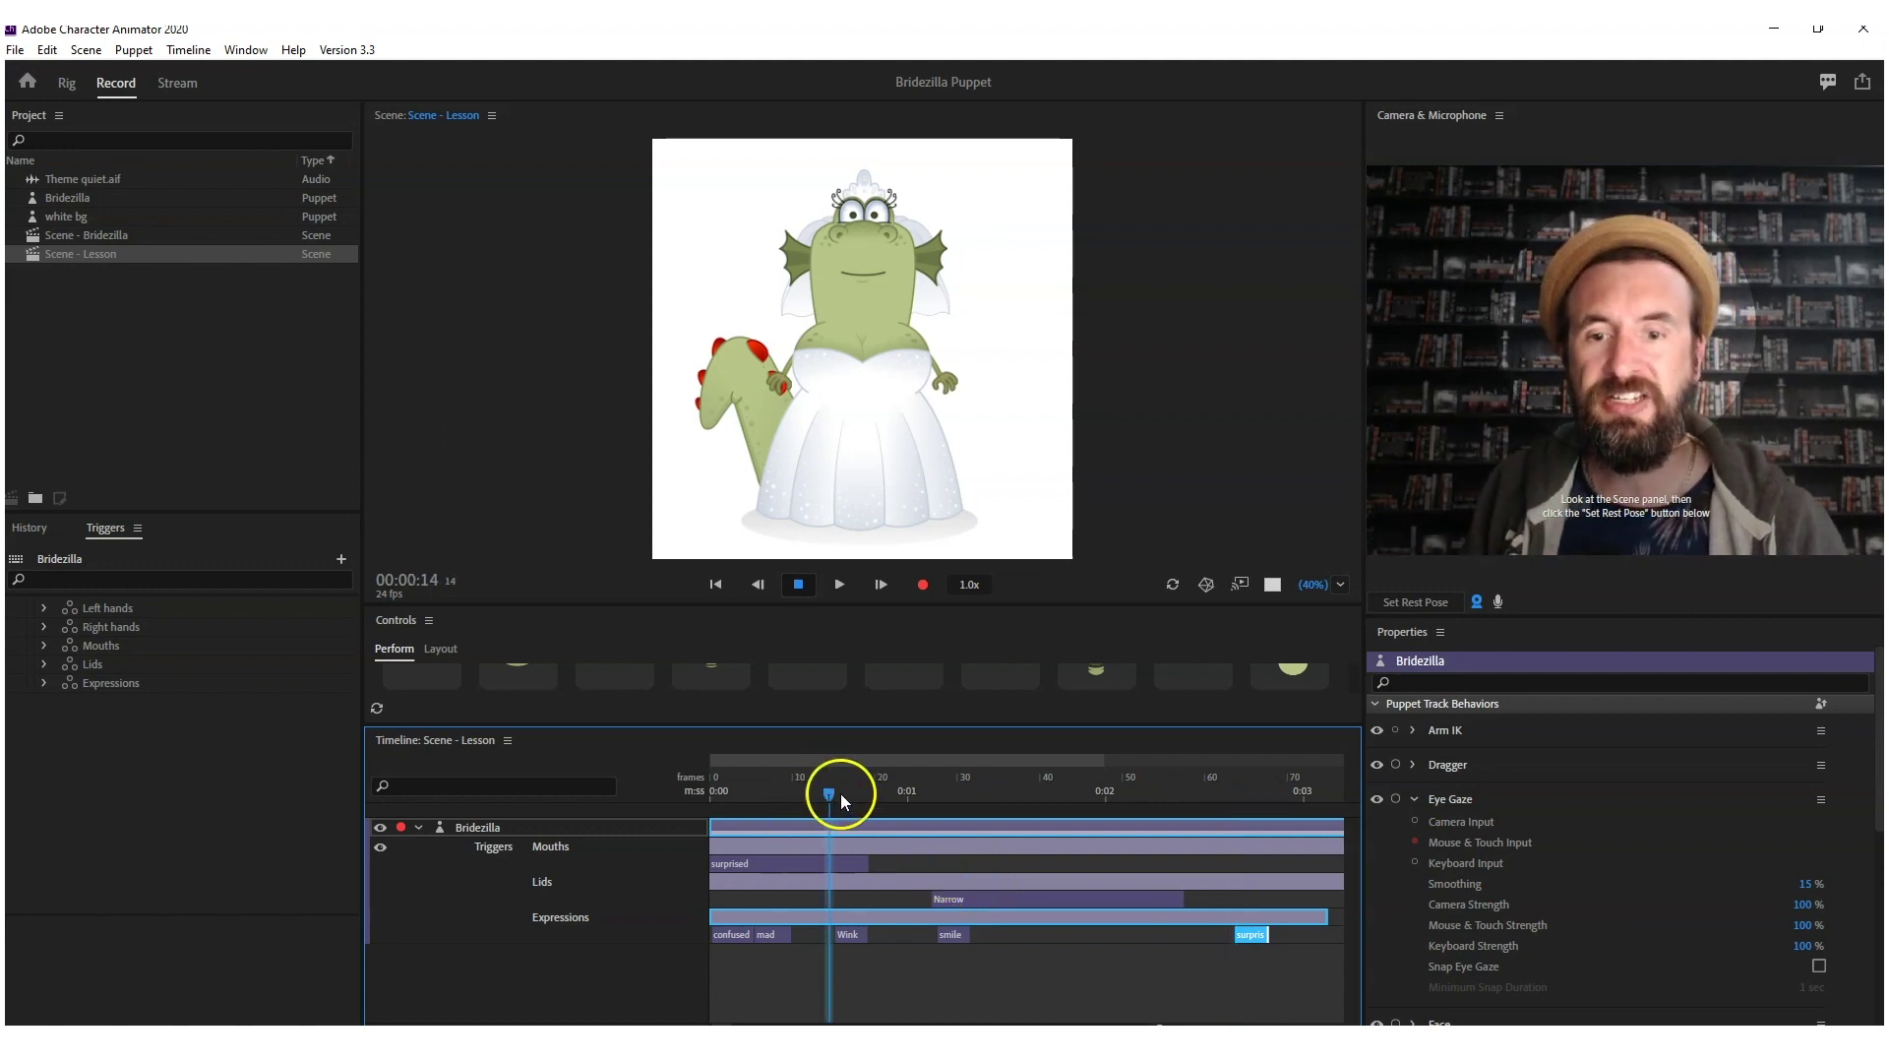
pyautogui.moveTo(915, 759); pyautogui.dragTo(941, 760)
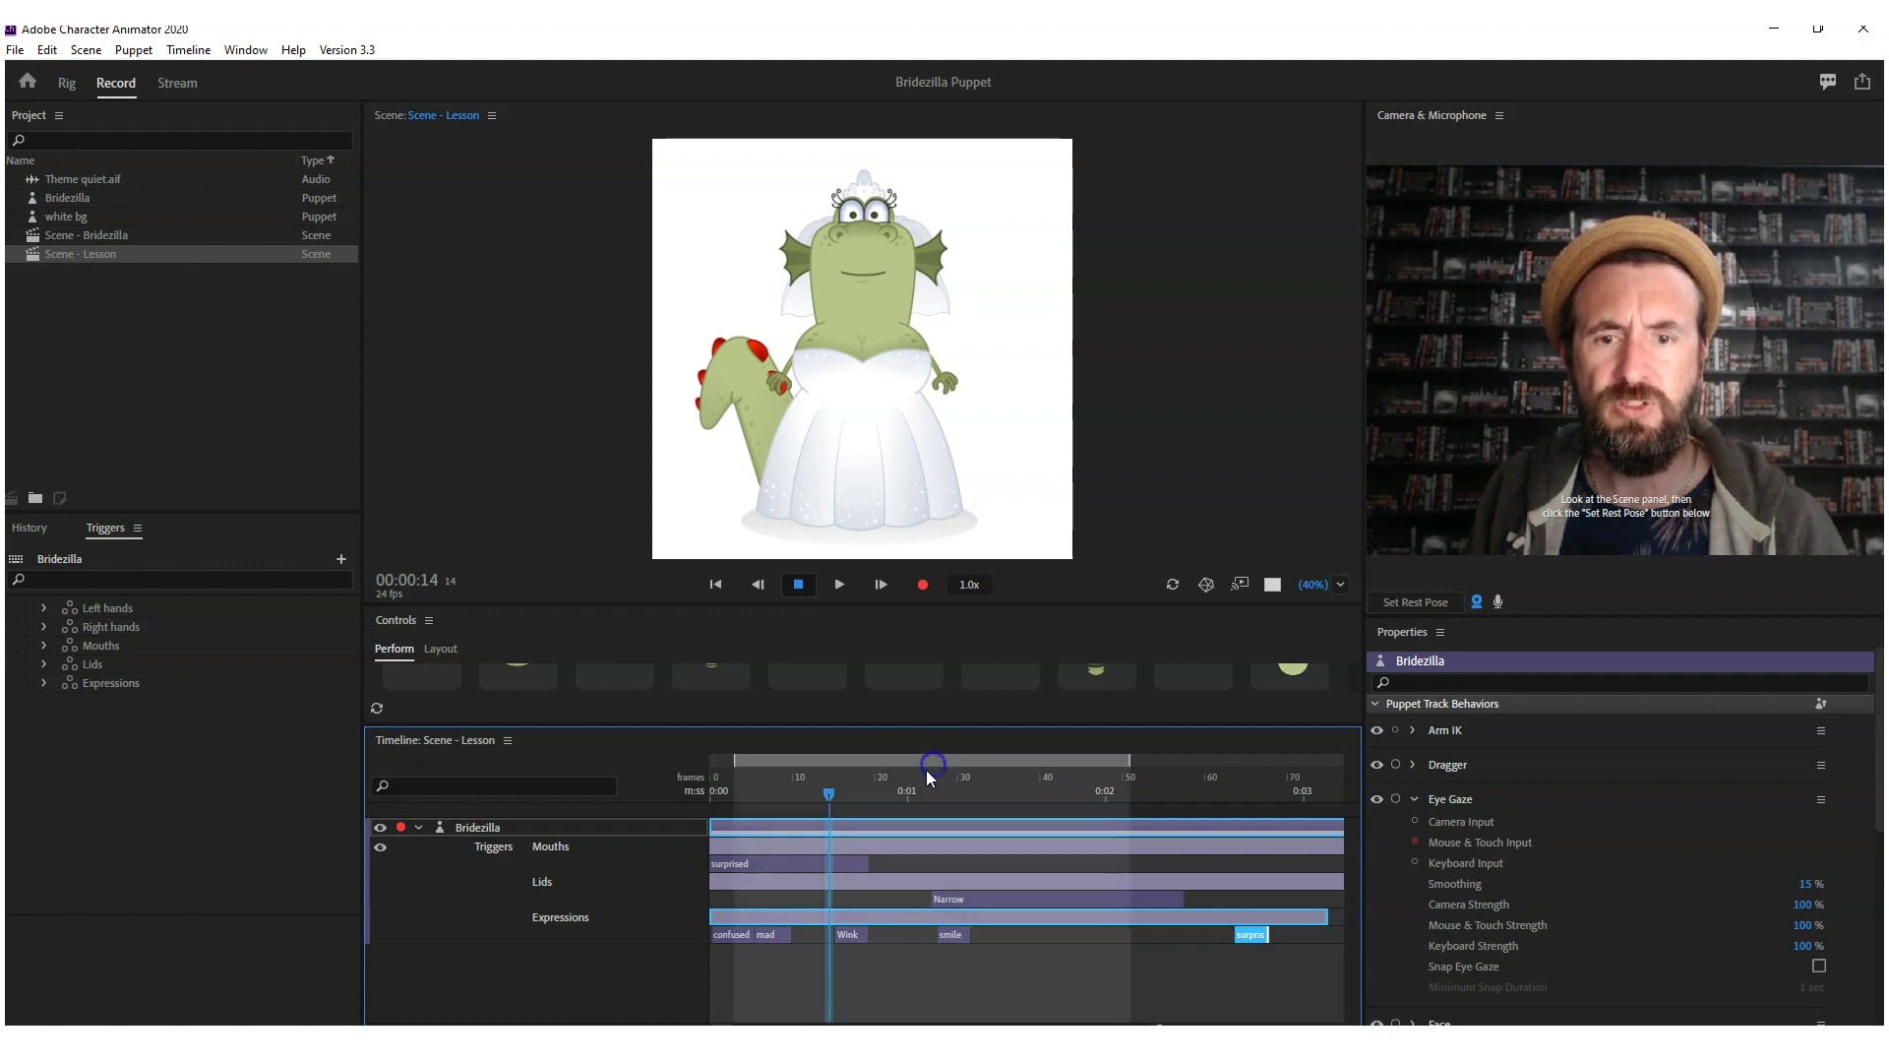
pyautogui.moveTo(829, 795); pyautogui.dragTo(1091, 805)
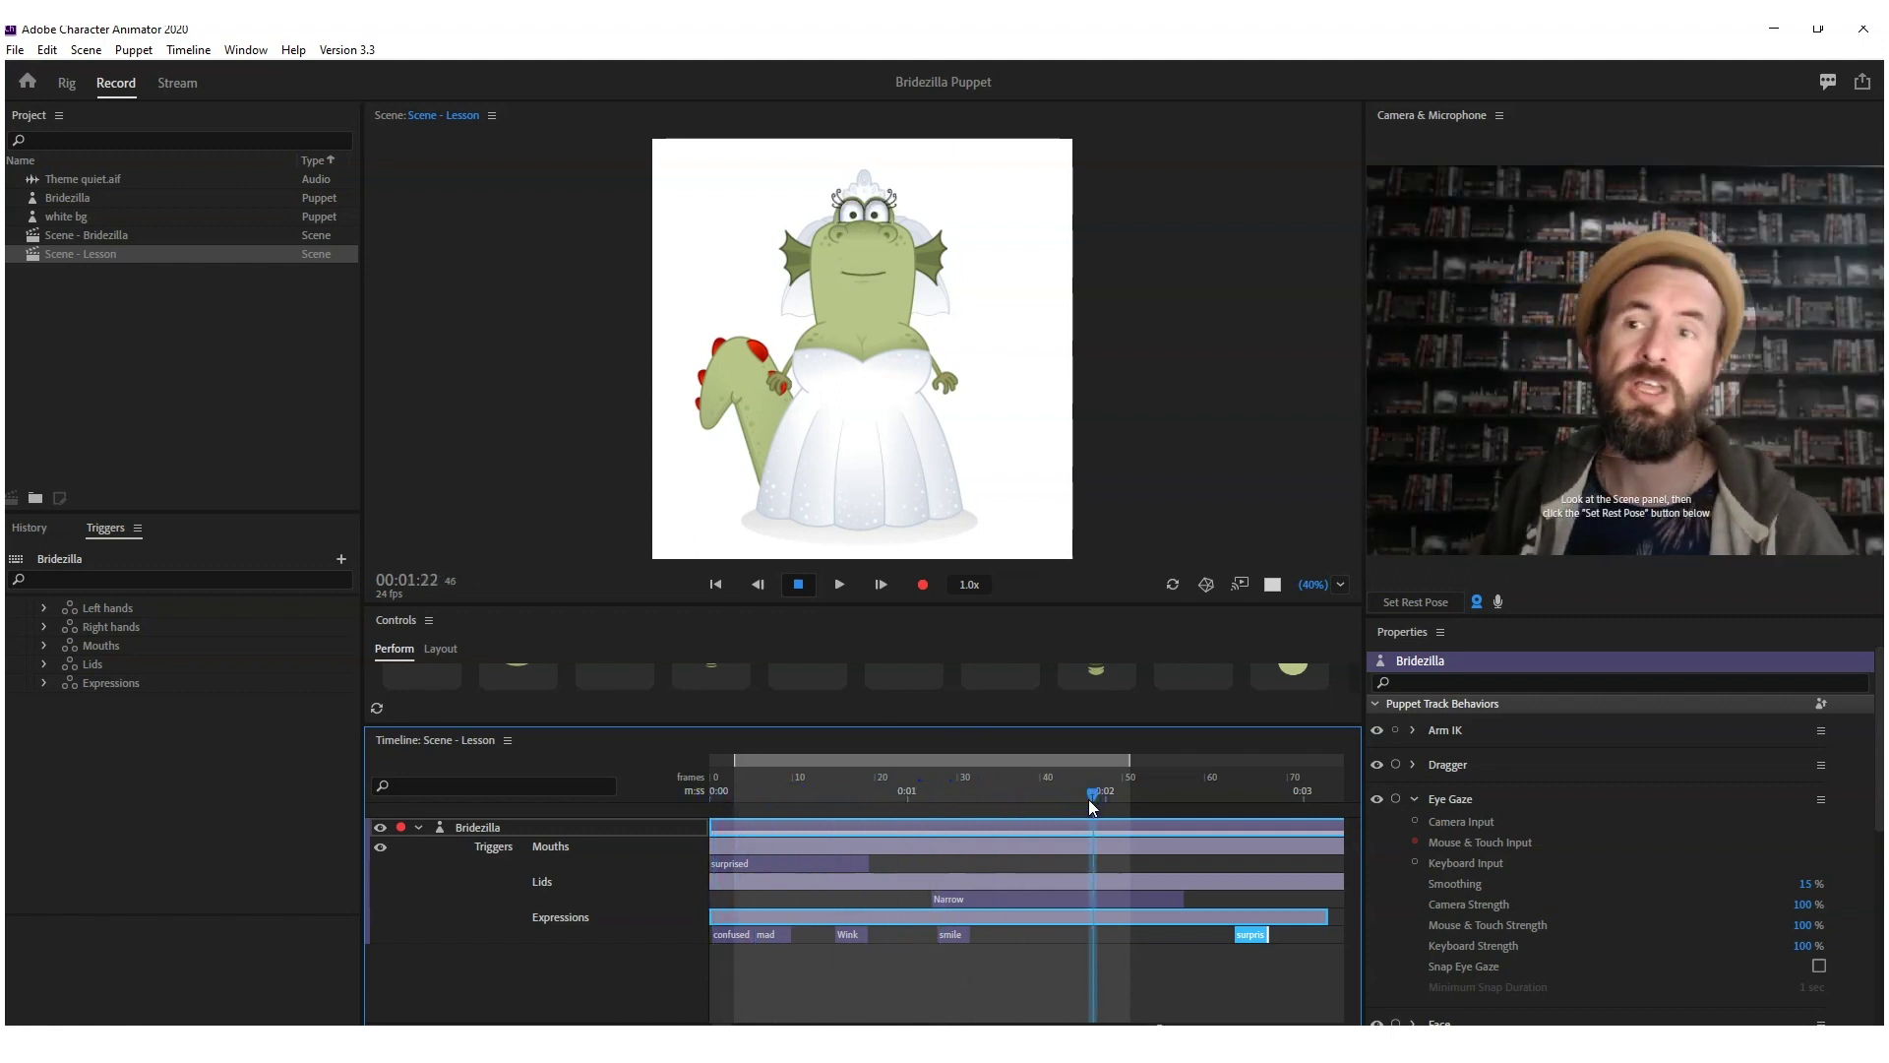